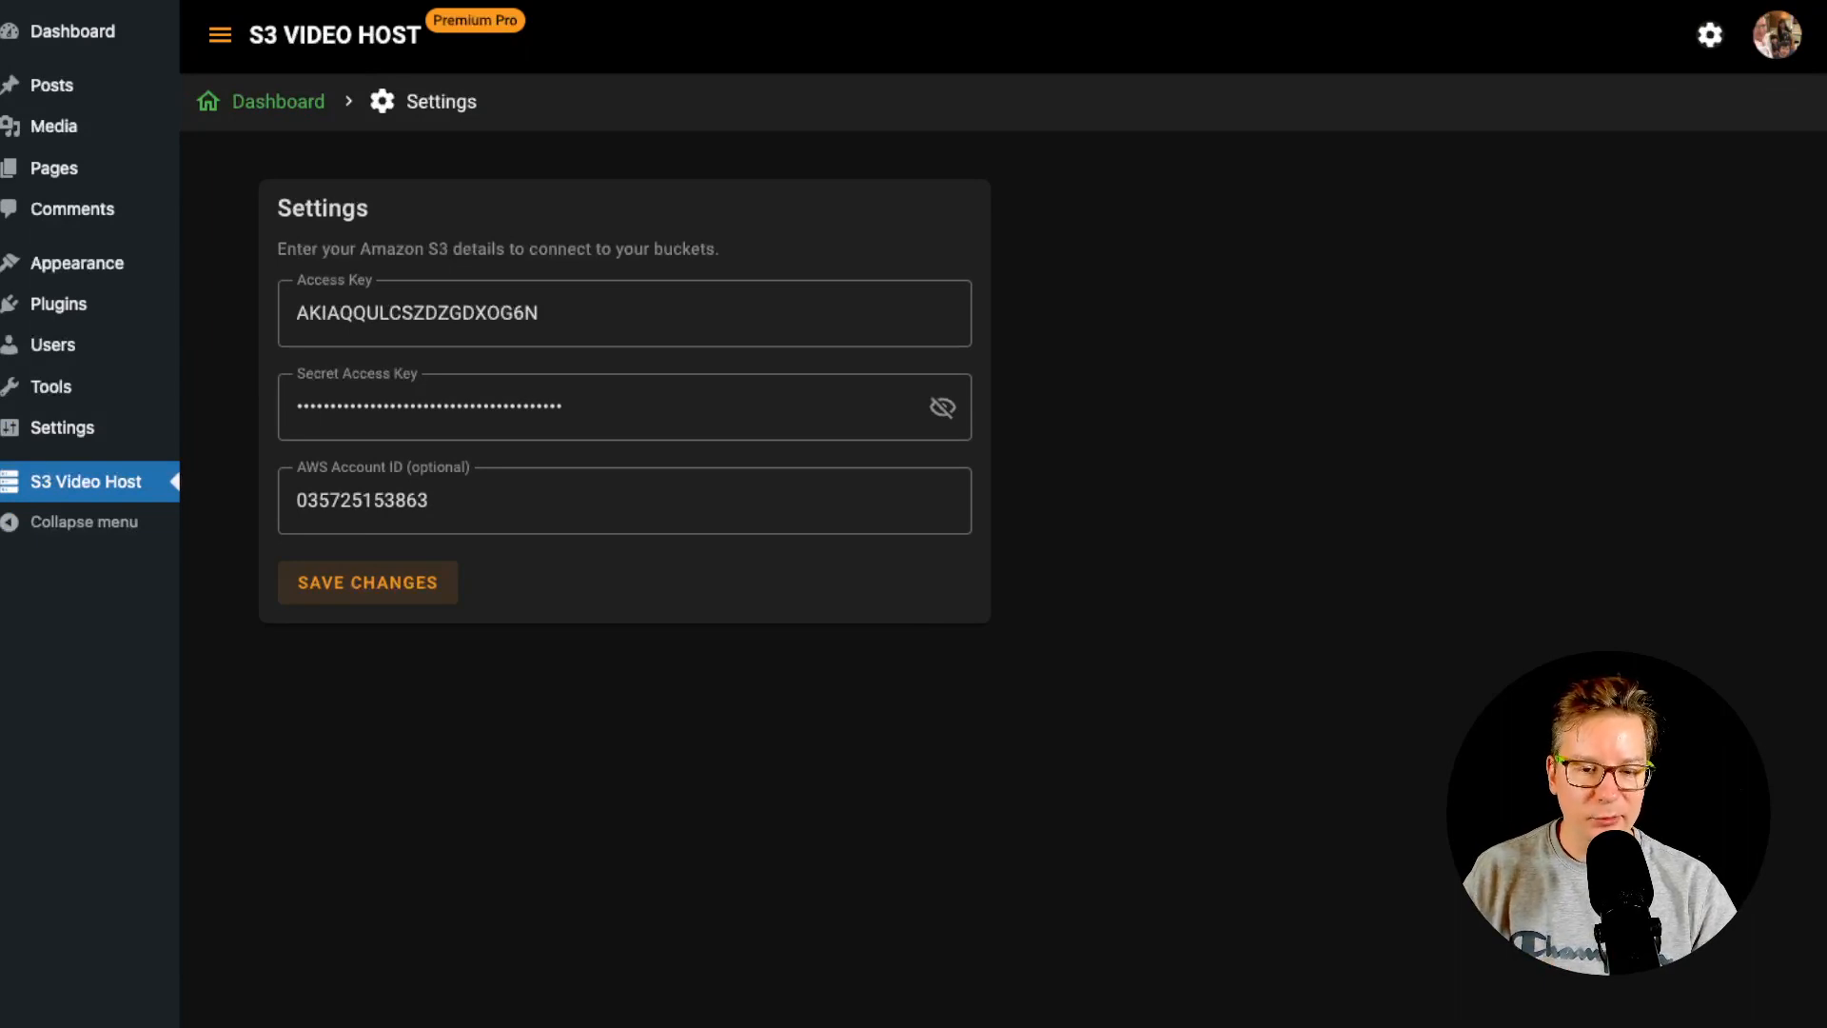
- Review the stored AWS Account ID in S3 Video Host settings without changing it
left_click(1710, 35)
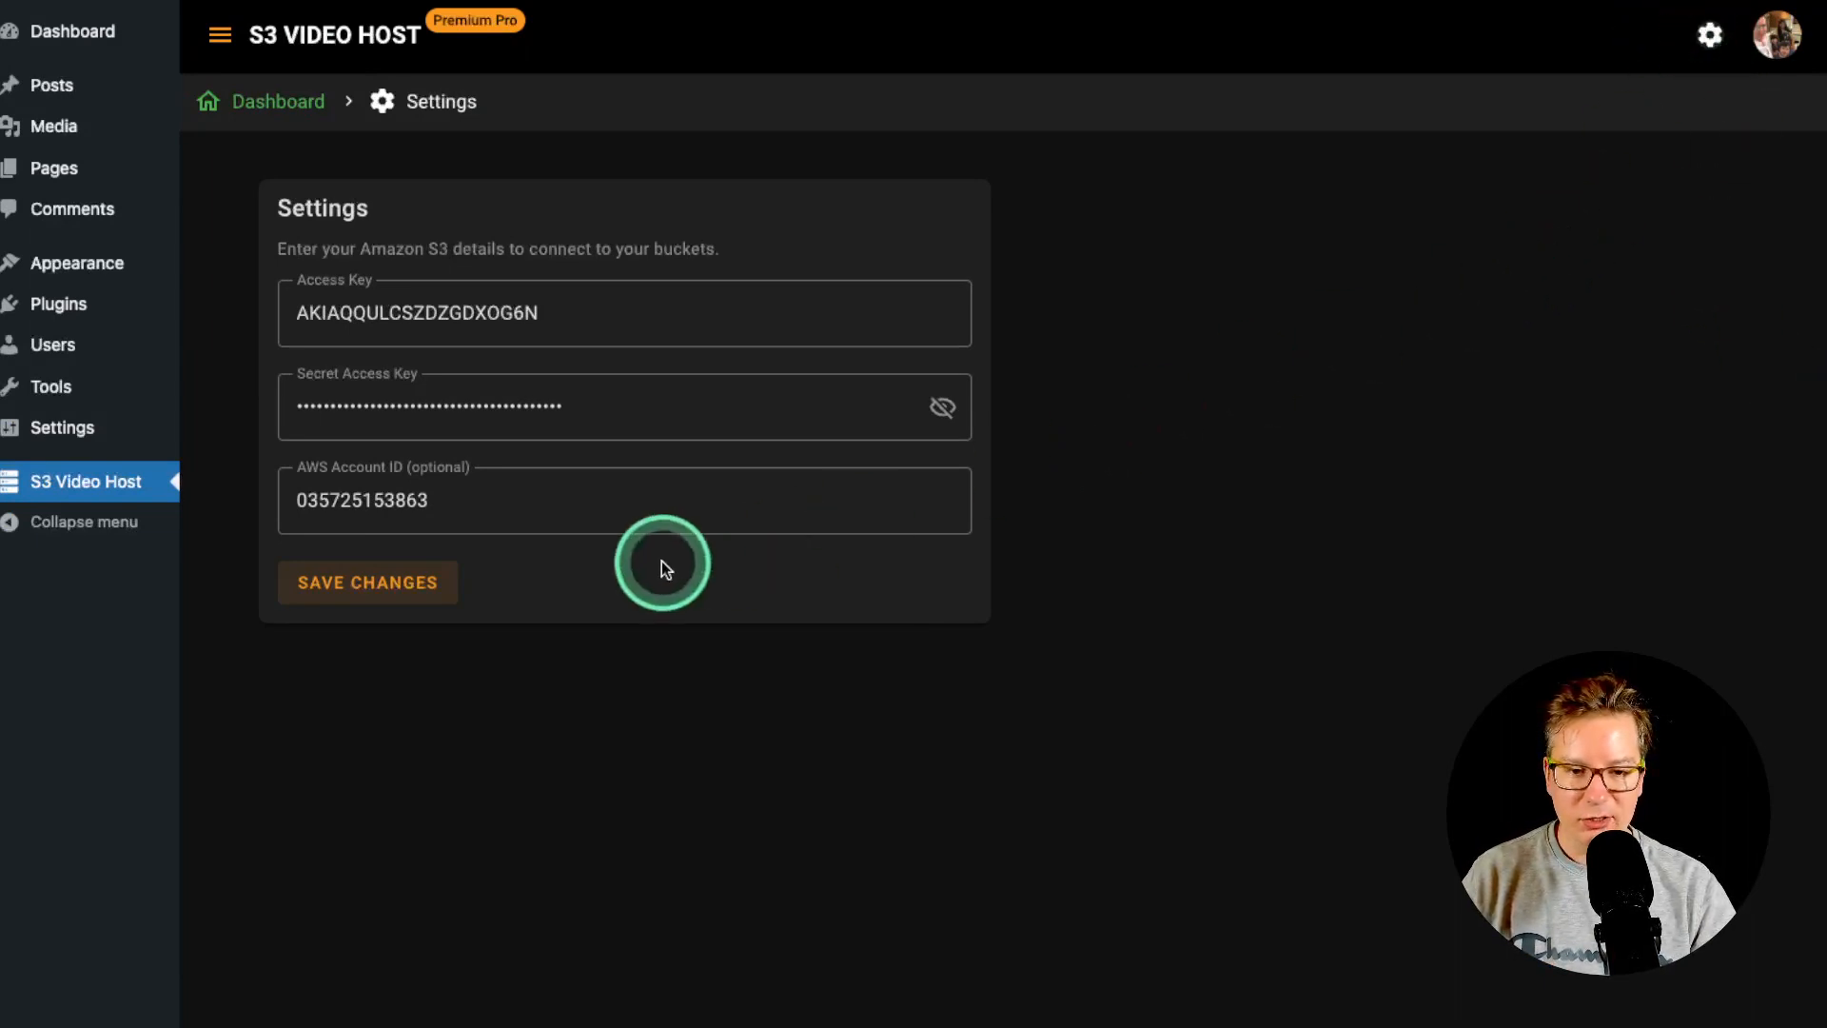
left_click(483, 500)
left_click_drag(484, 500, 318, 502)
left_click(323, 490)
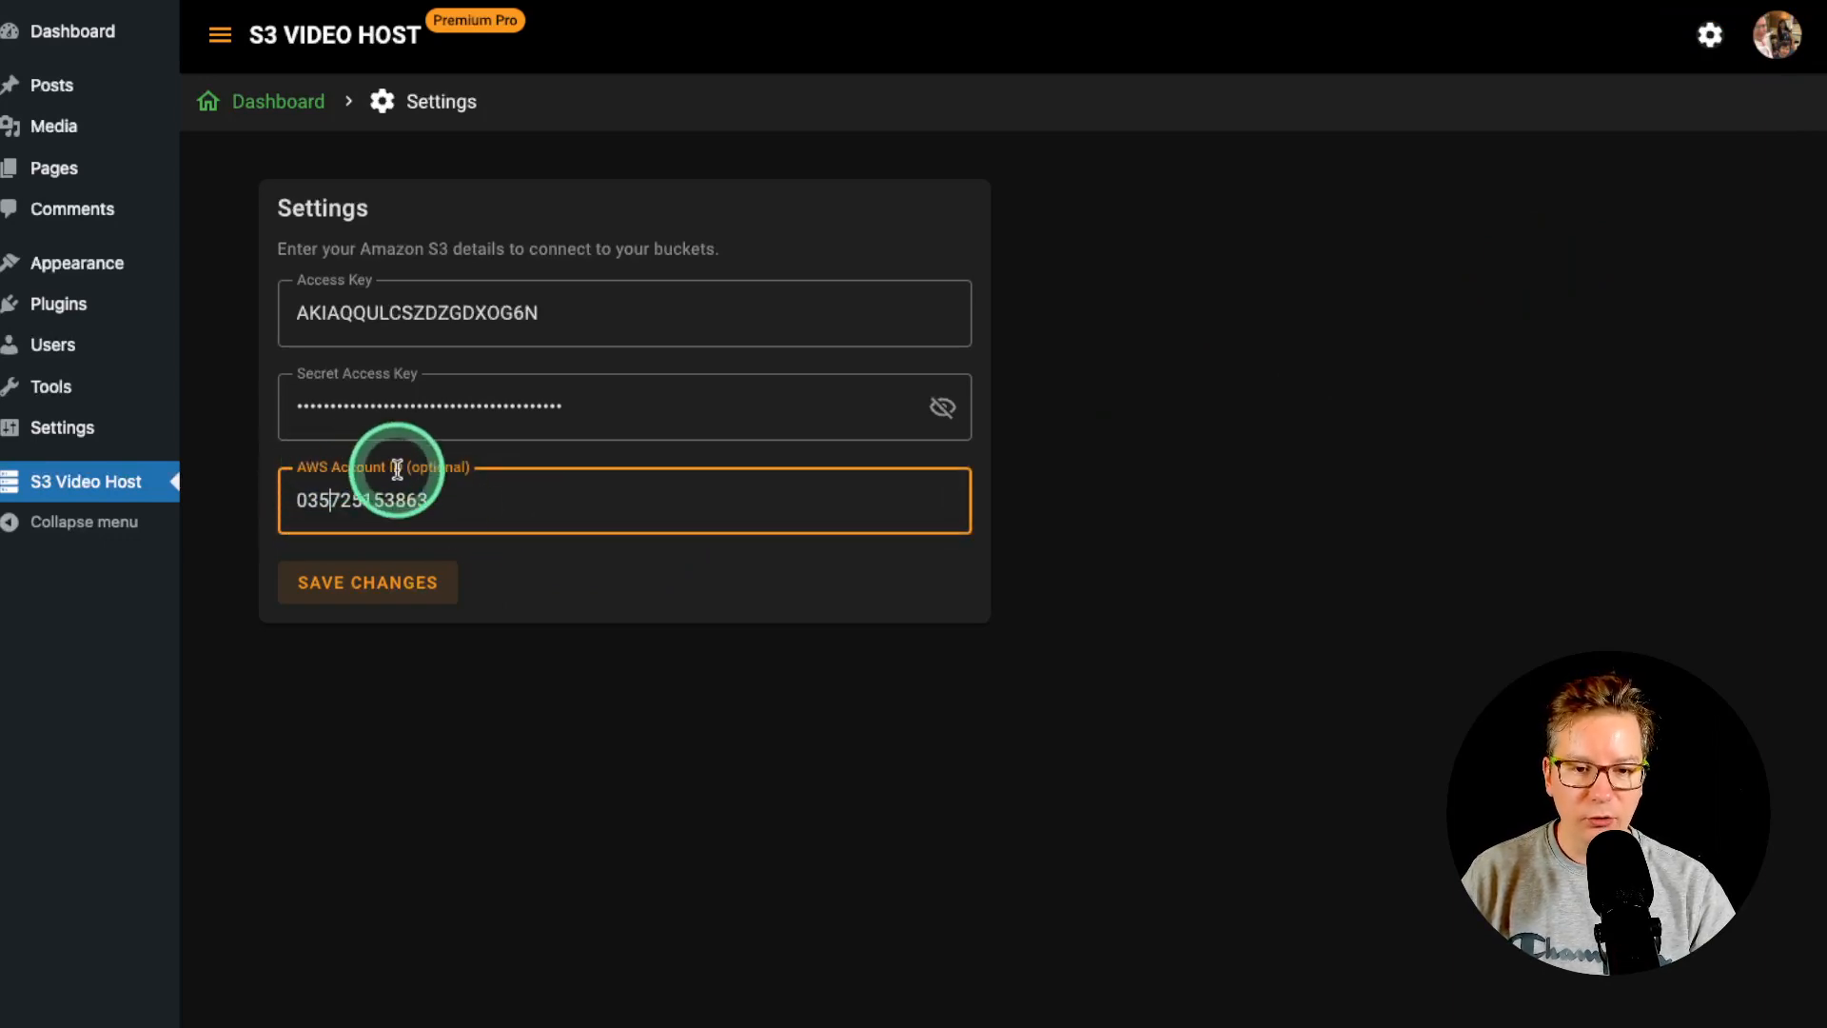
left_click(457, 512)
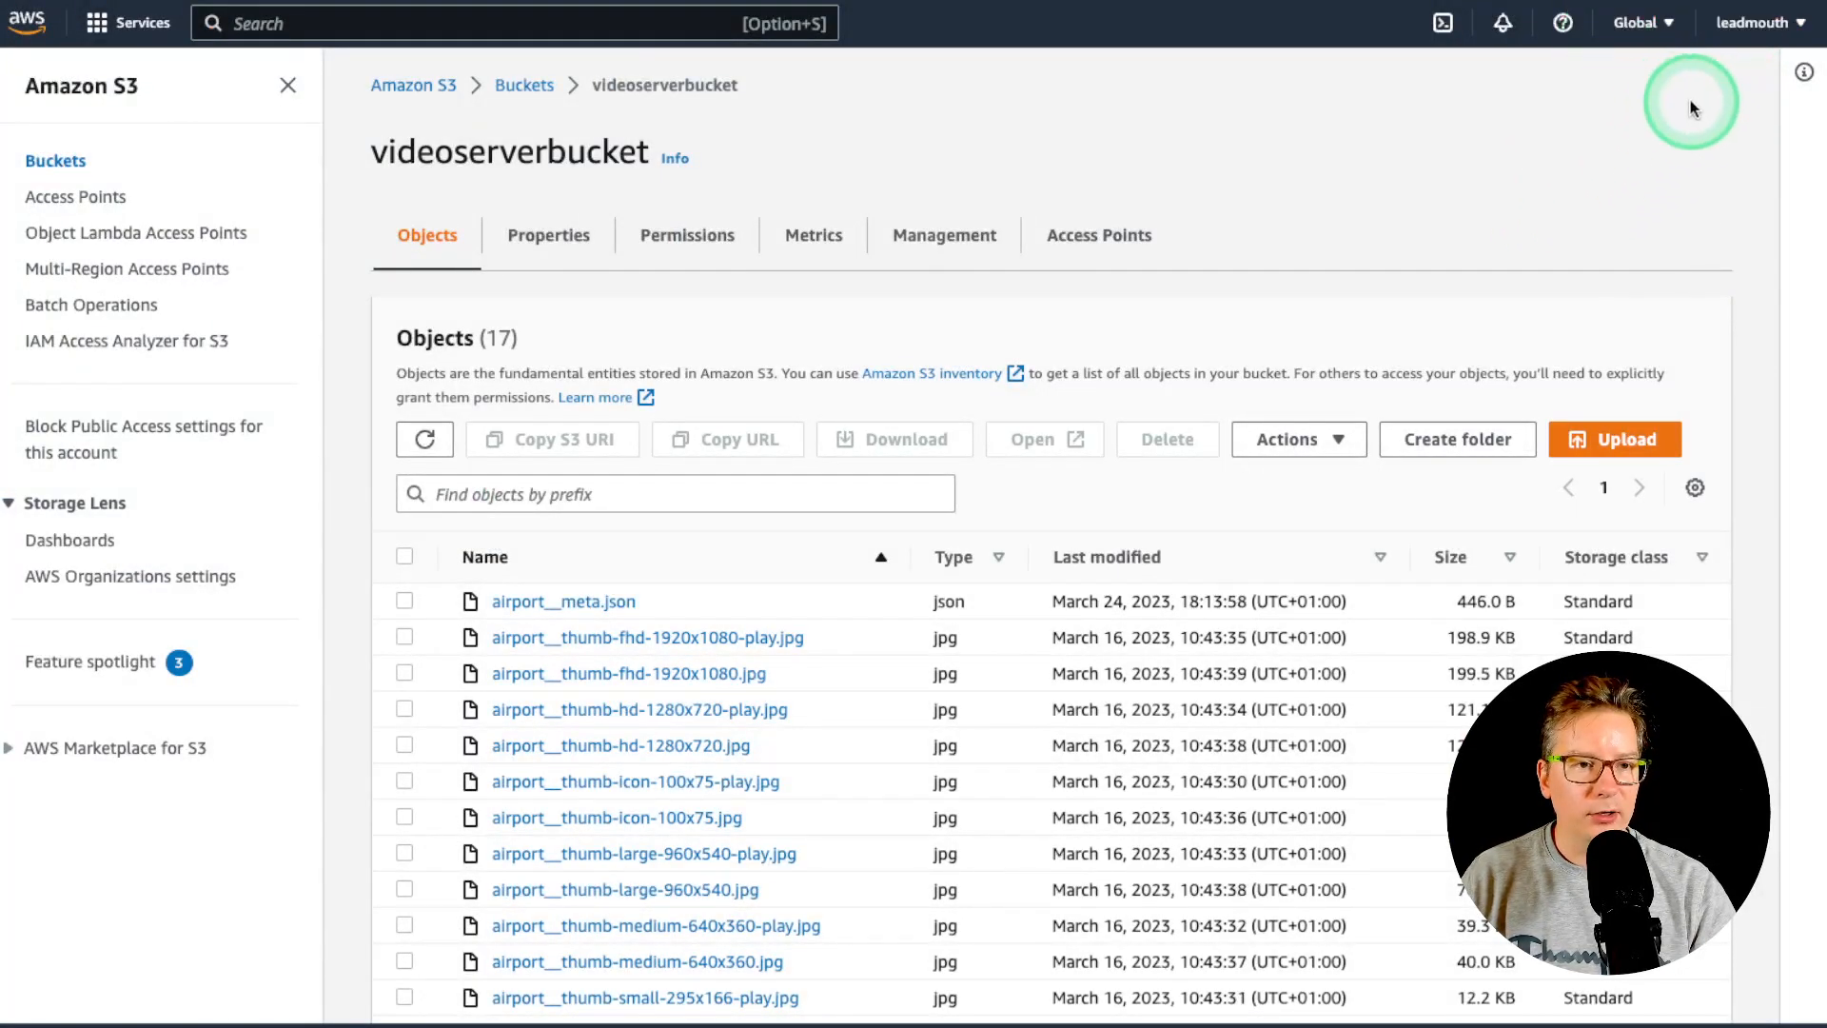
- Check the account ID in the AWS console's account details menu
left_click(1734, 23)
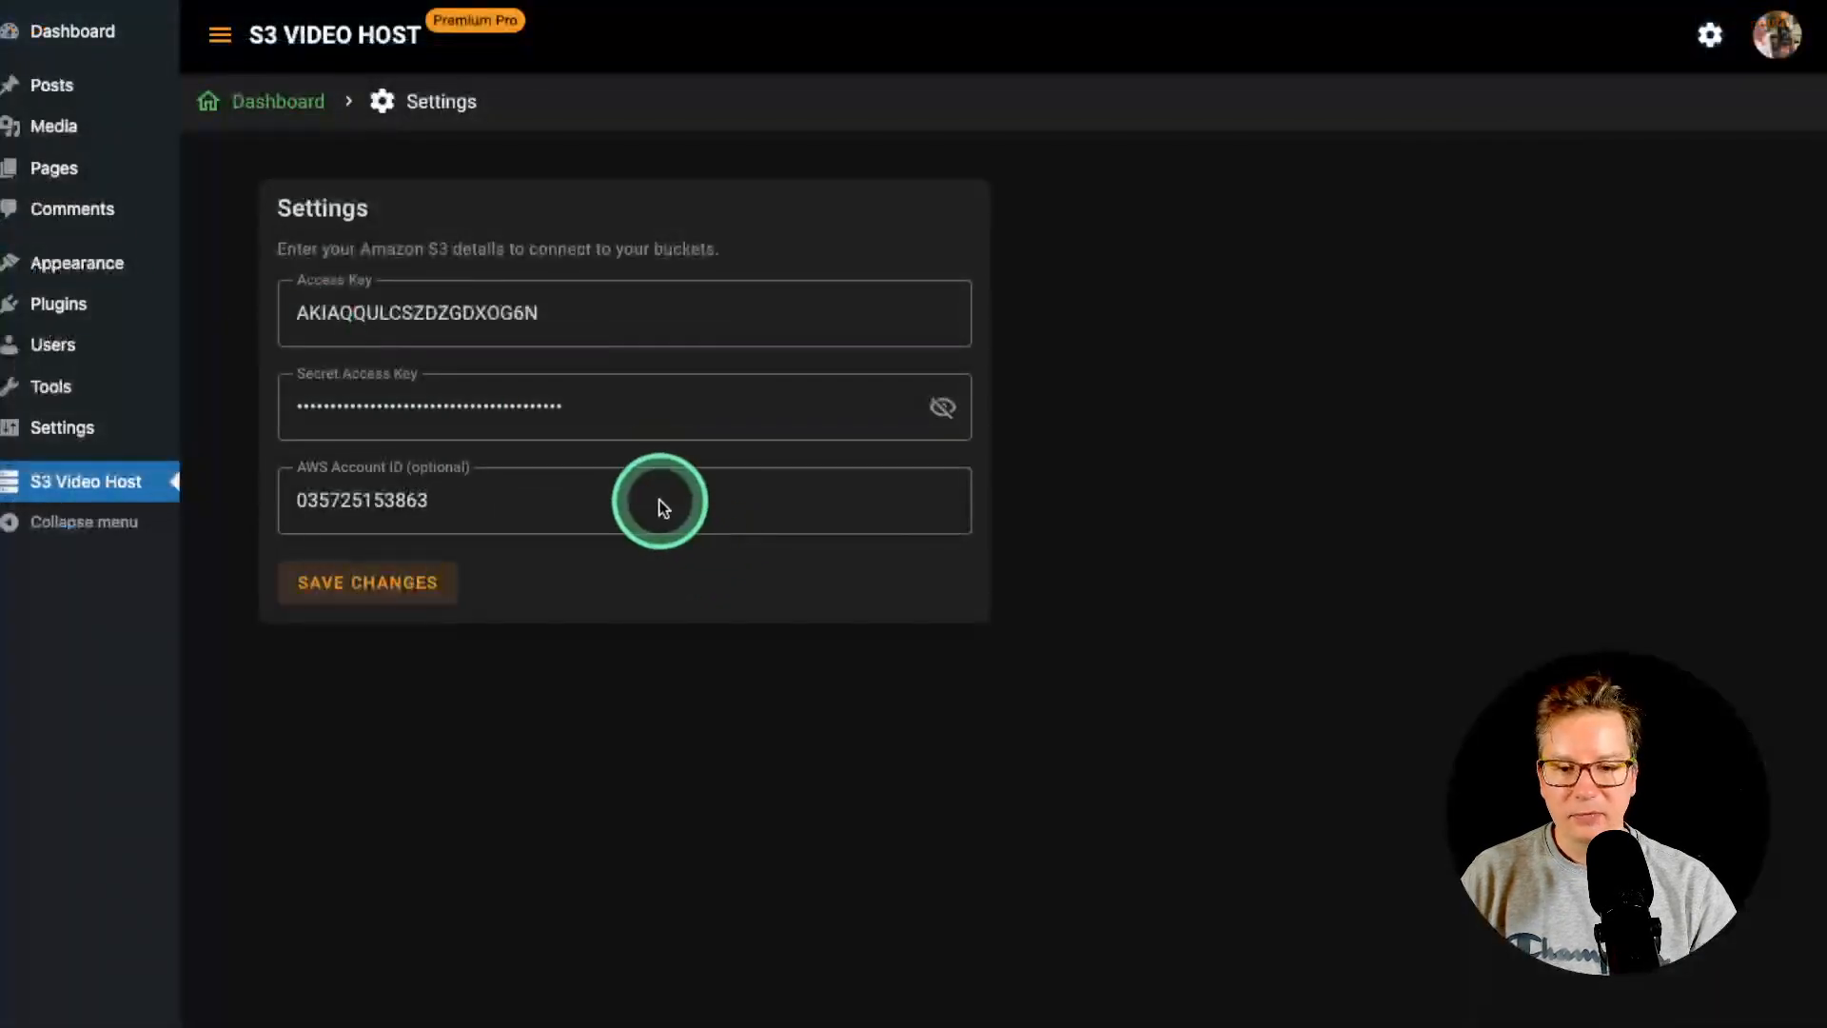
left_click(663, 500)
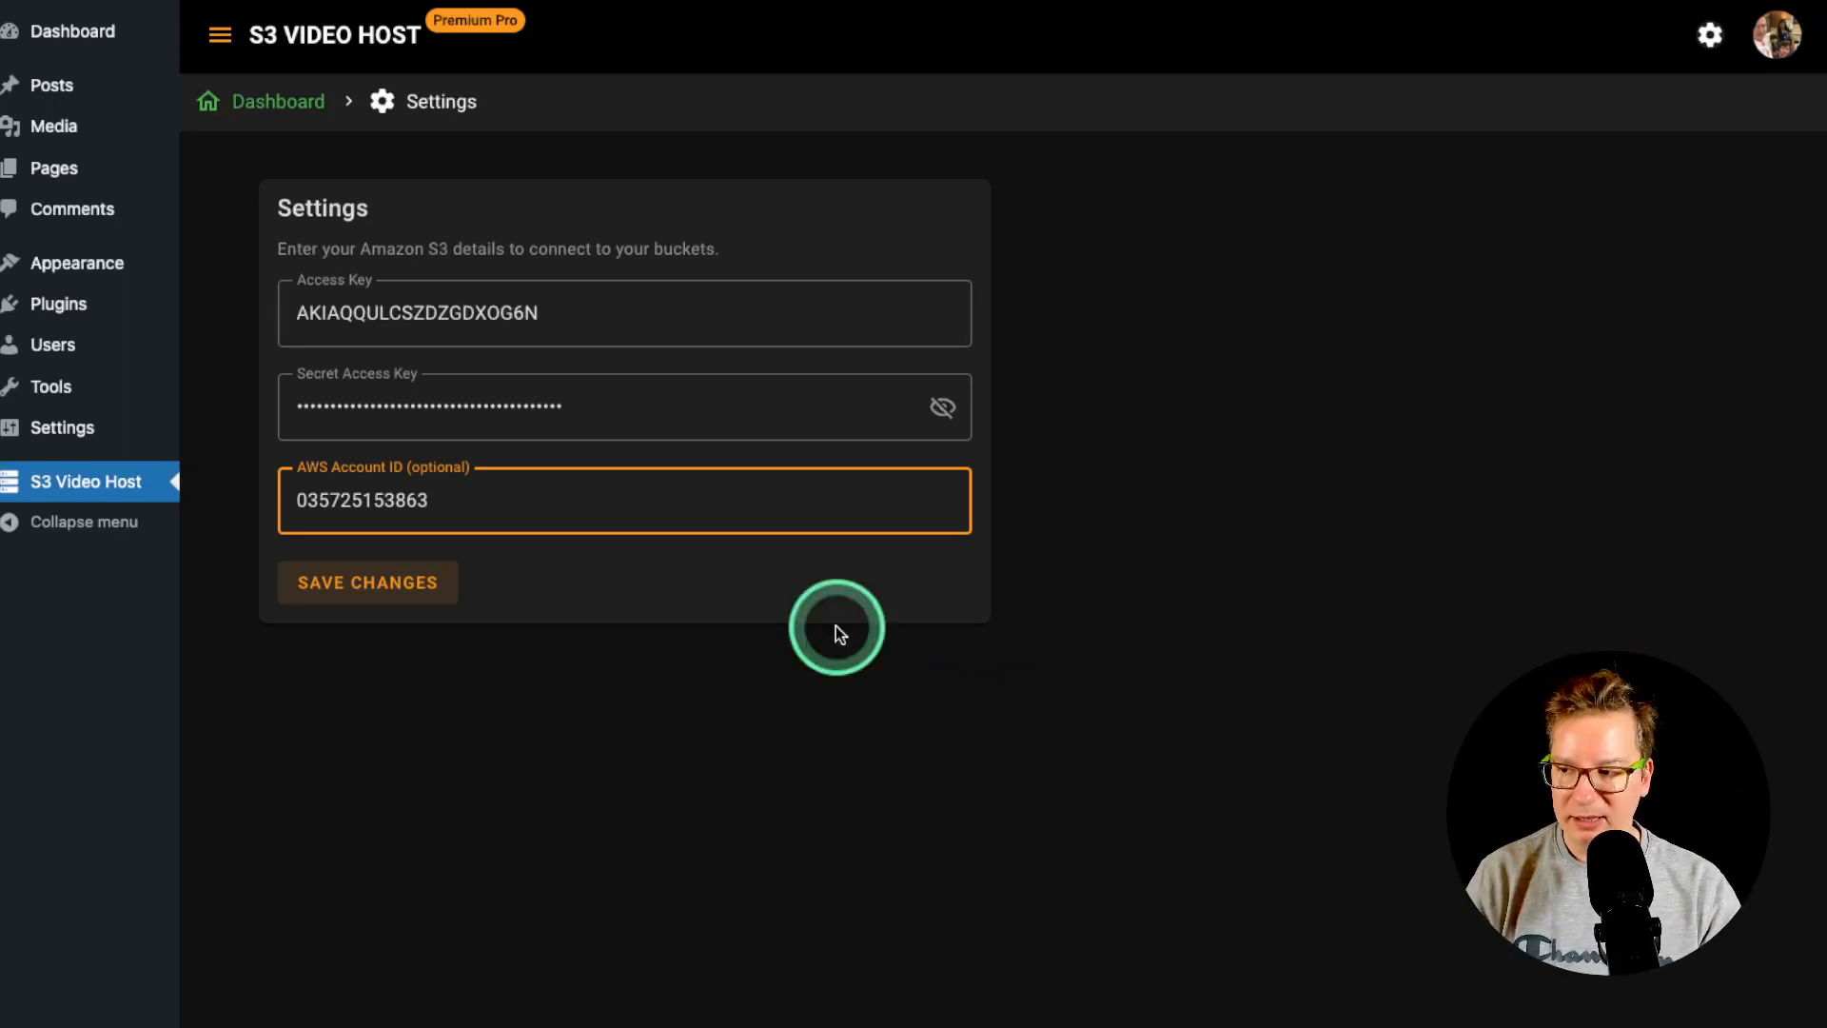
- From the dashboard, open Alpha Server's settings for videoserverbucket in US East (us-east-1)
left_click(281, 113)
left_click(221, 37)
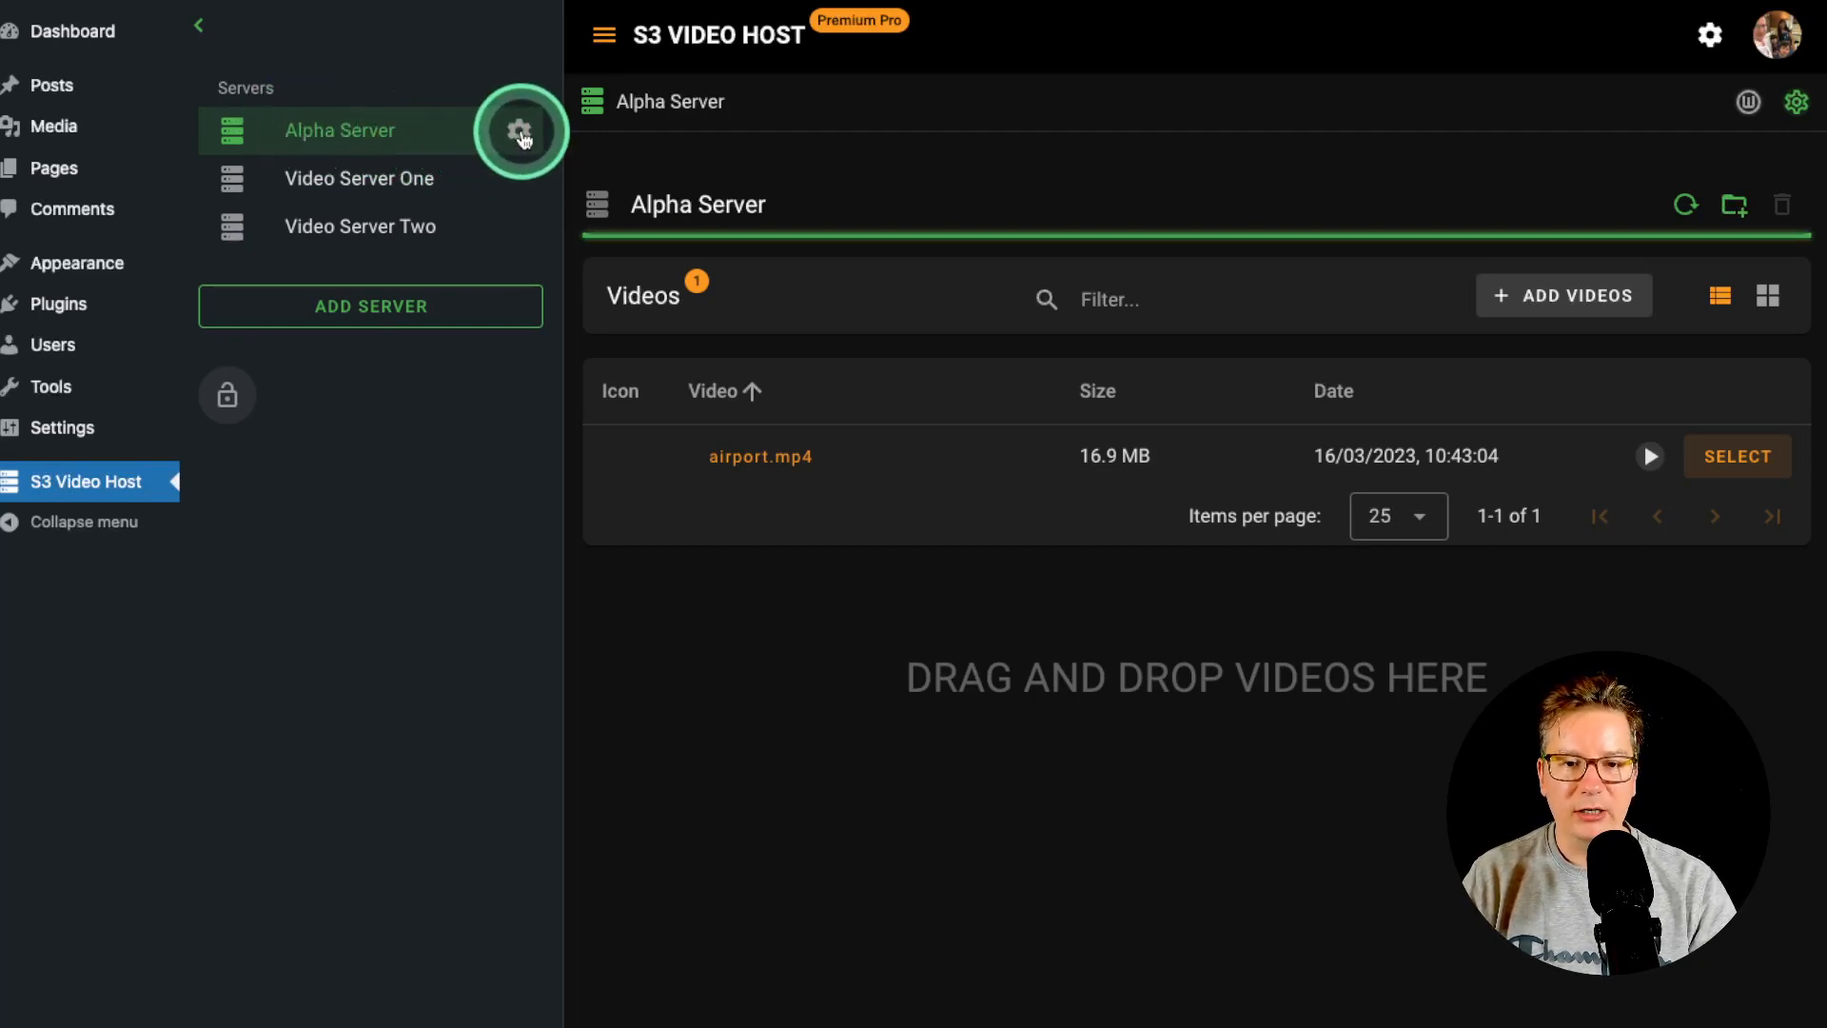
left_click(522, 136)
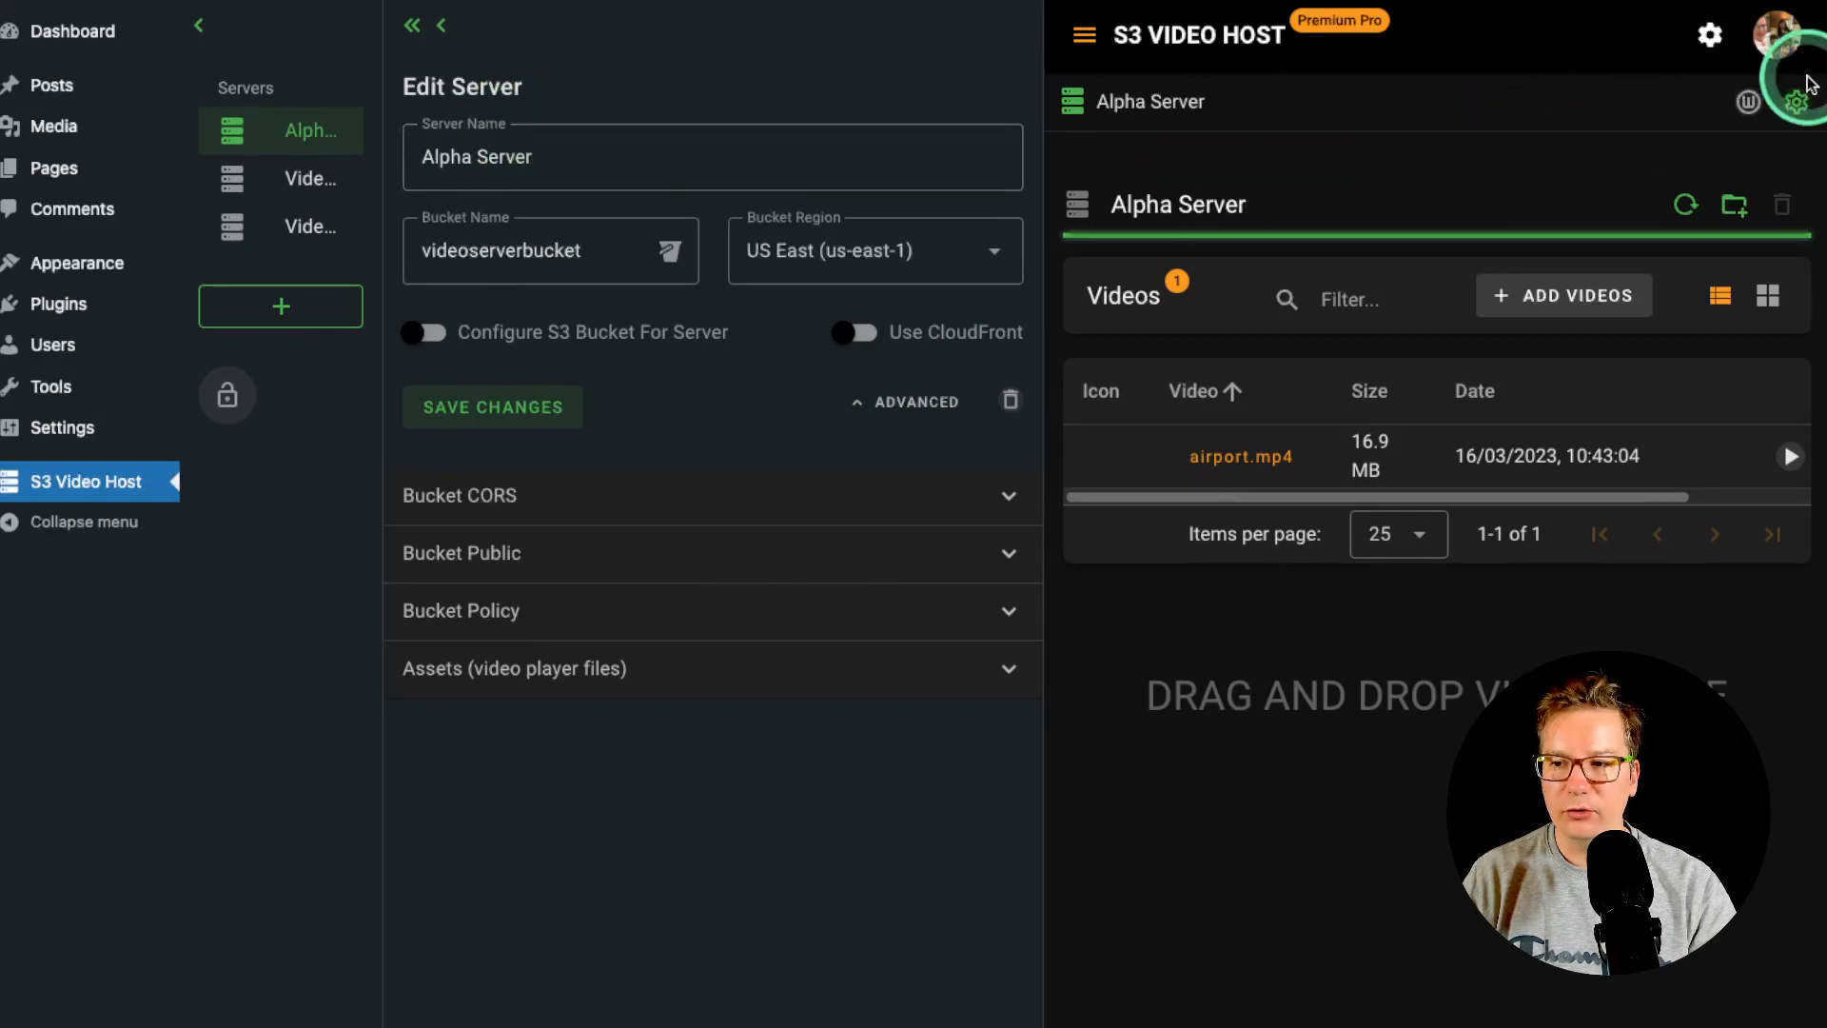
left_click(1796, 102)
left_click(1787, 105)
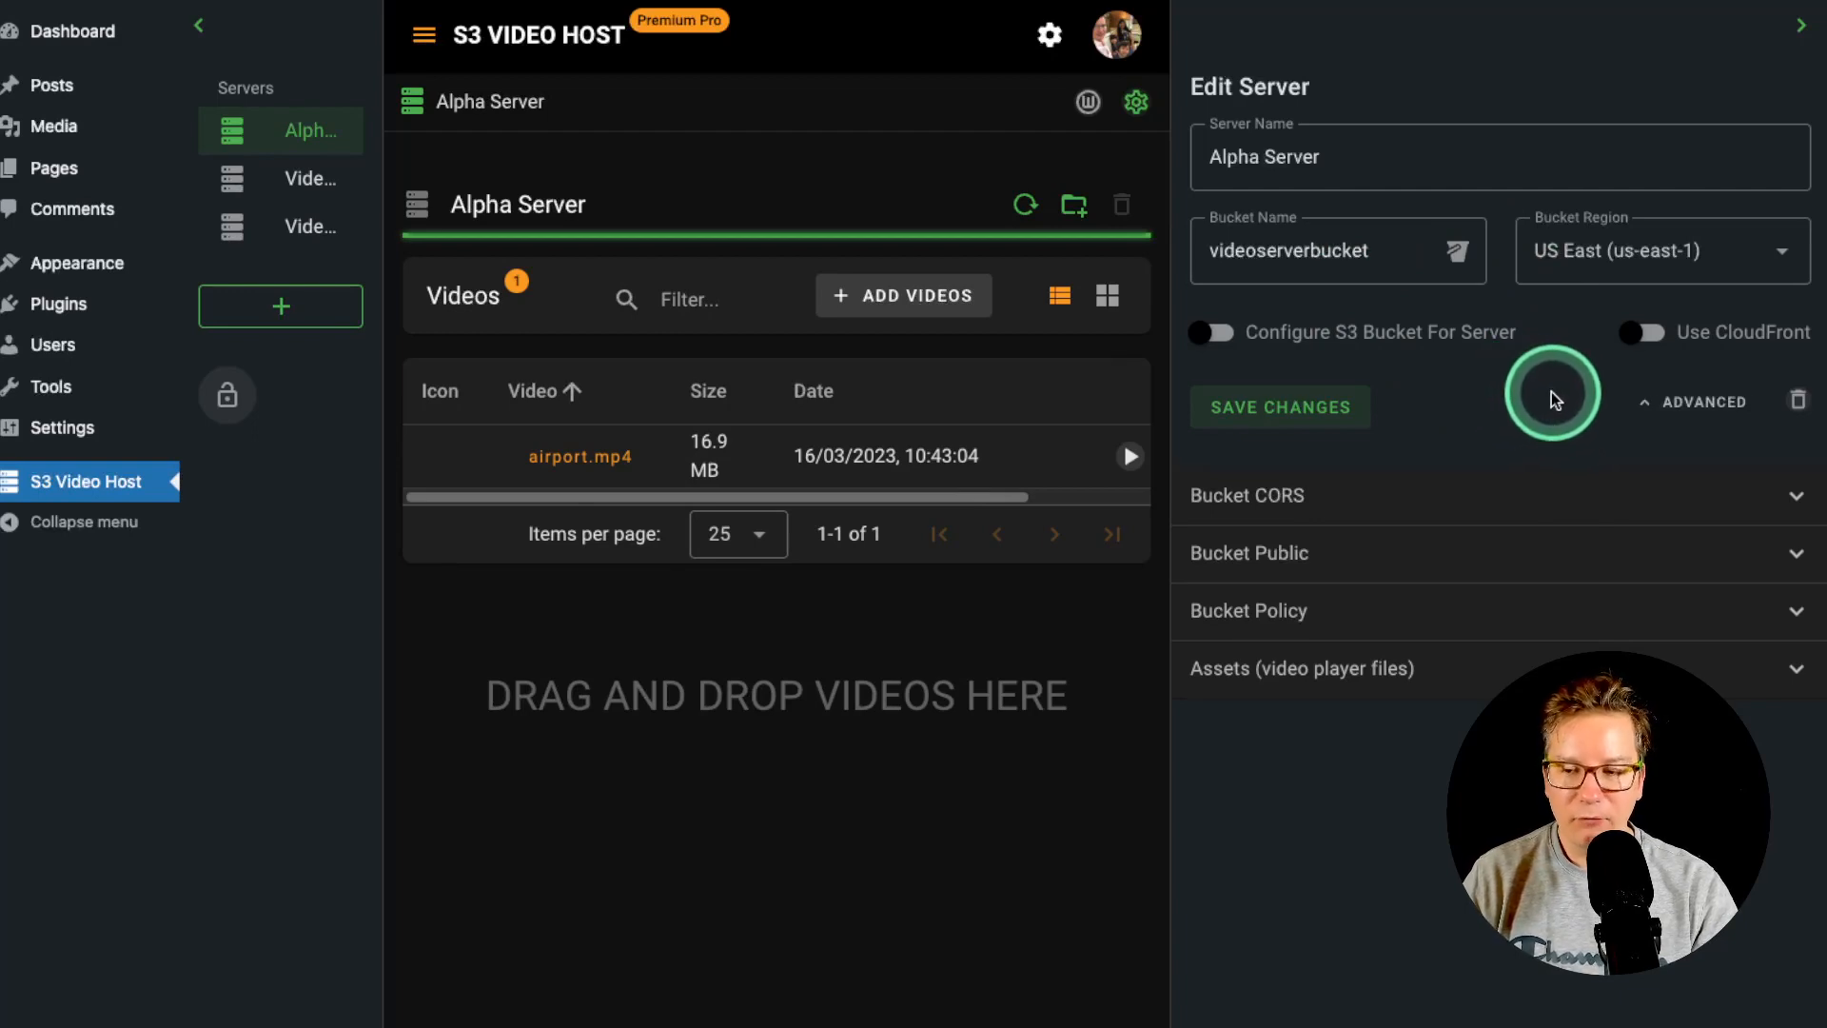
- Enable Use CloudFront for Alpha Server, leaving the CloudFront Domain and ID empty for now
left_click(1711, 335)
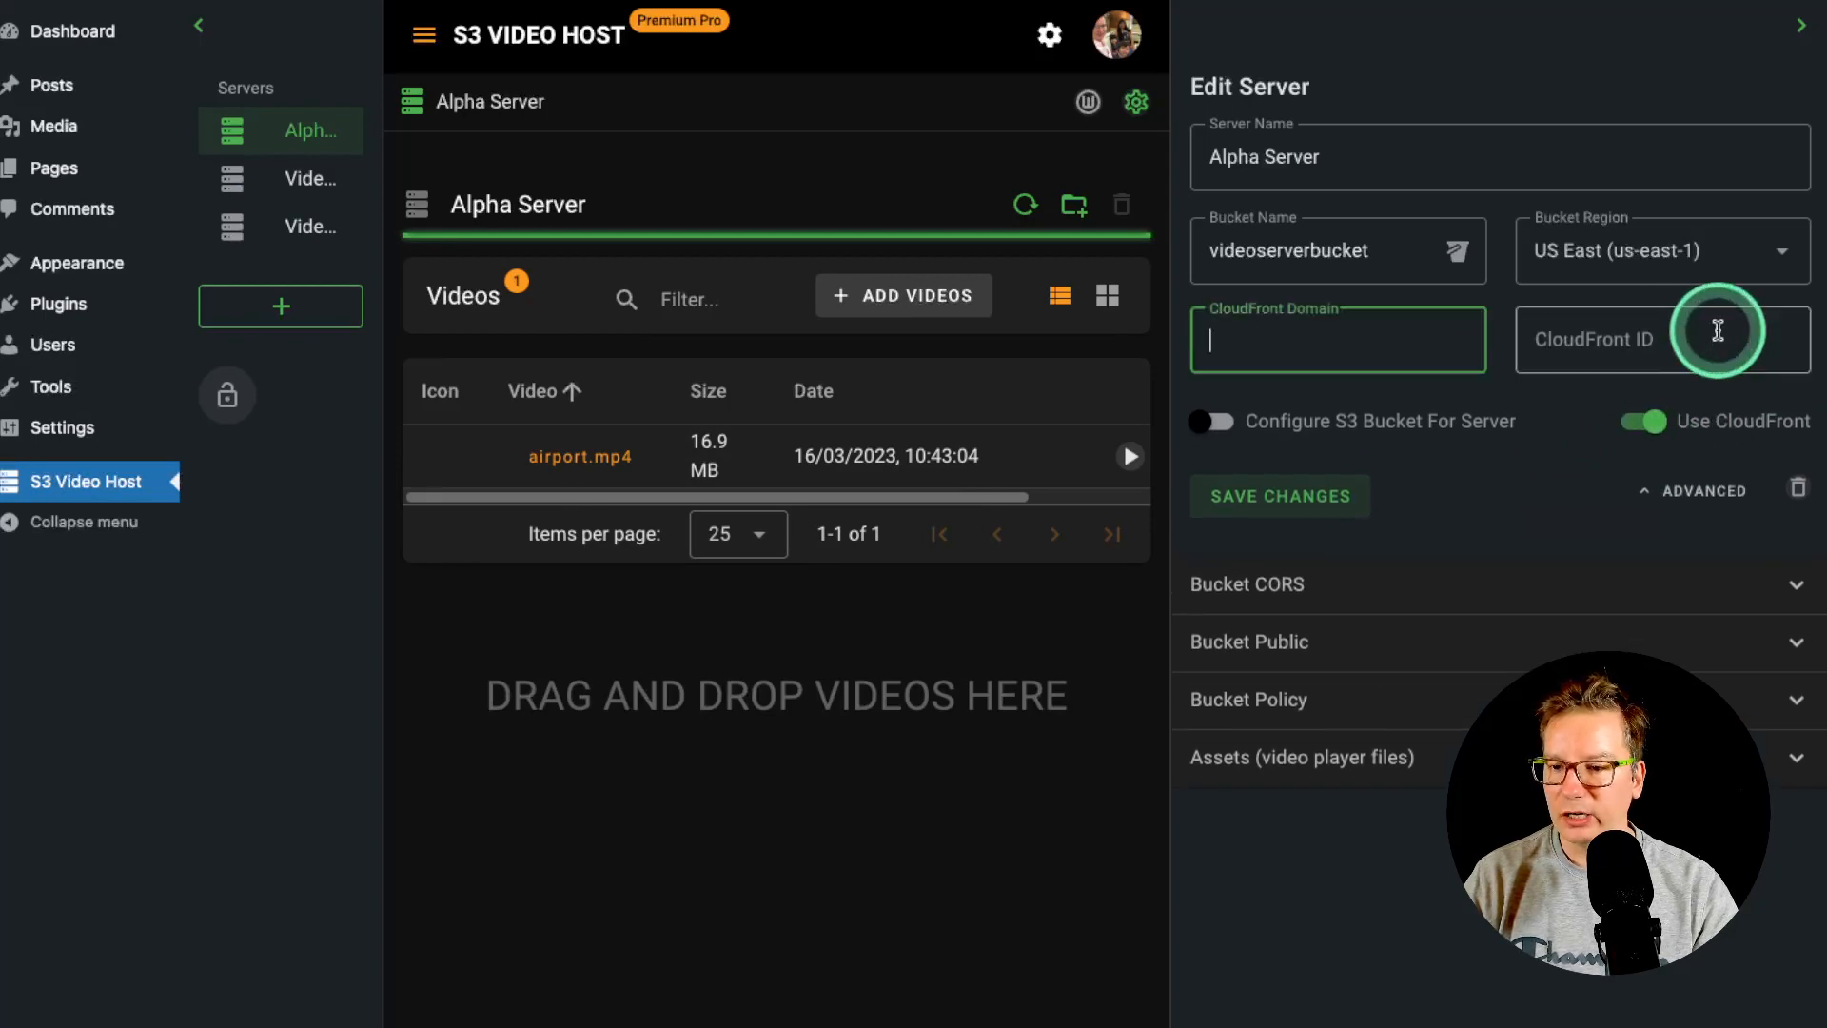
left_click(1570, 328)
left_click(1391, 344)
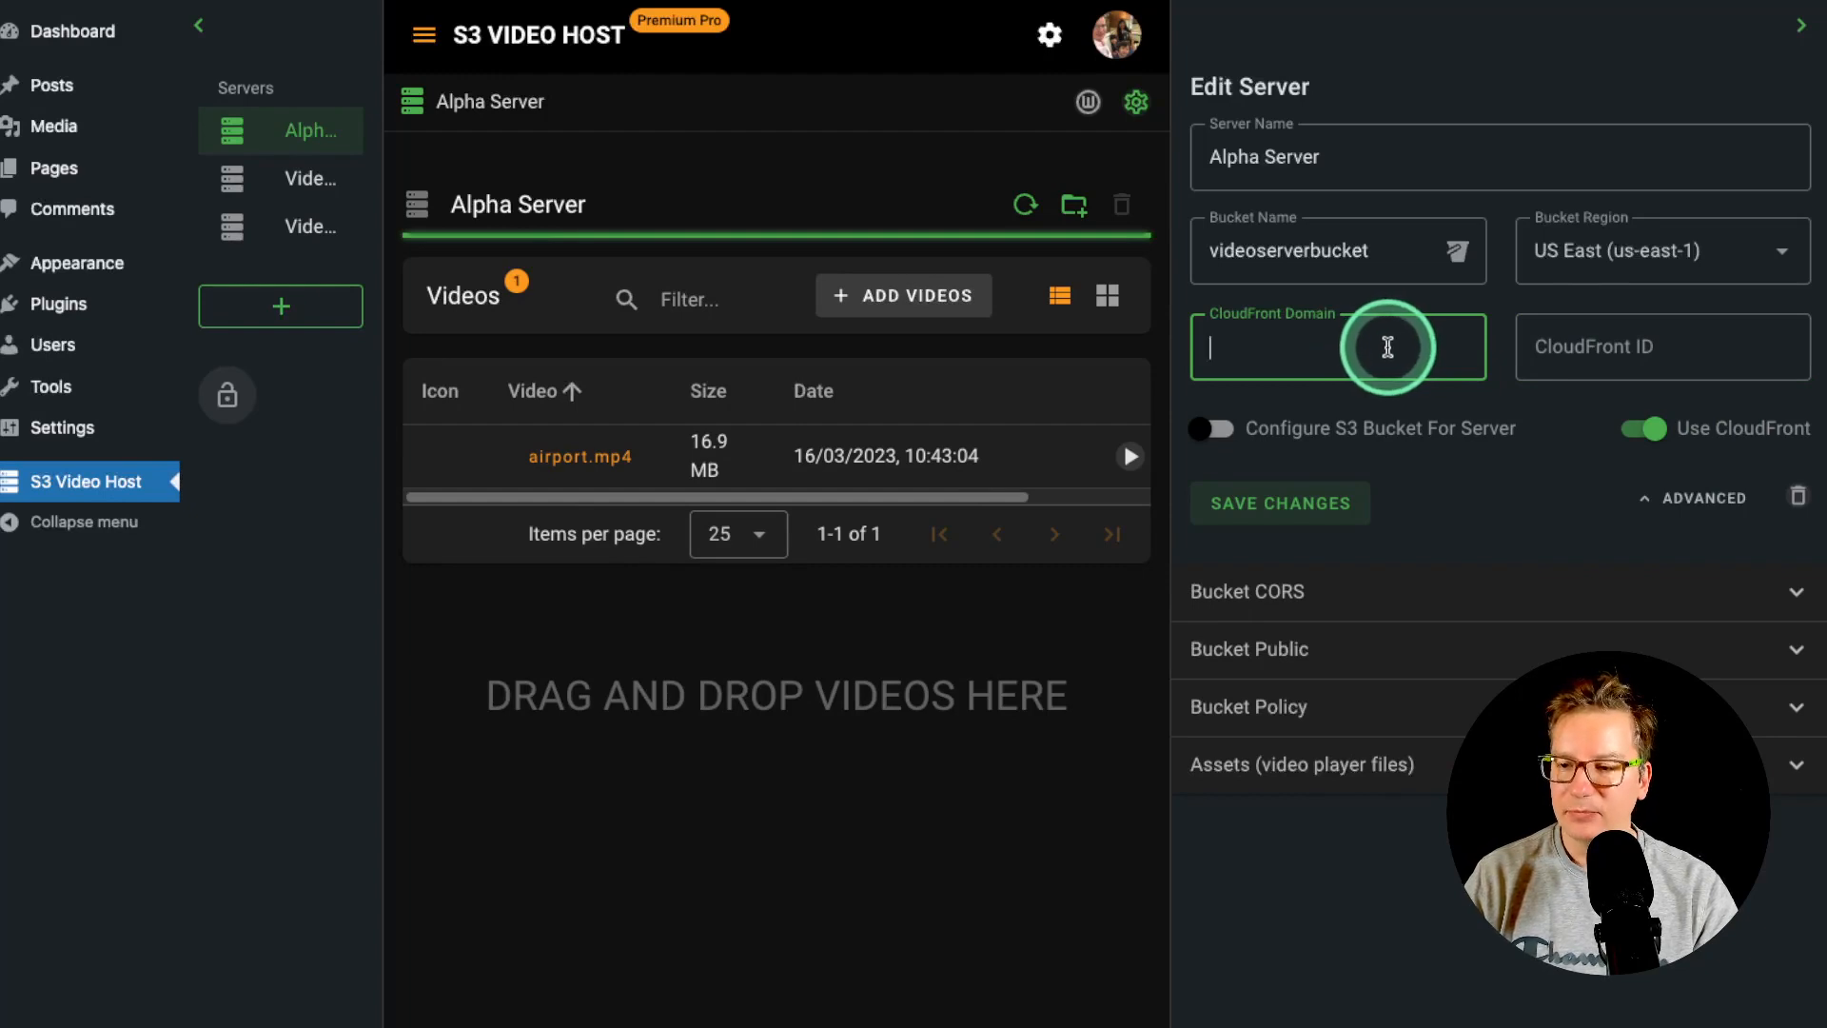
left_click(1749, 338)
left_click(1418, 366)
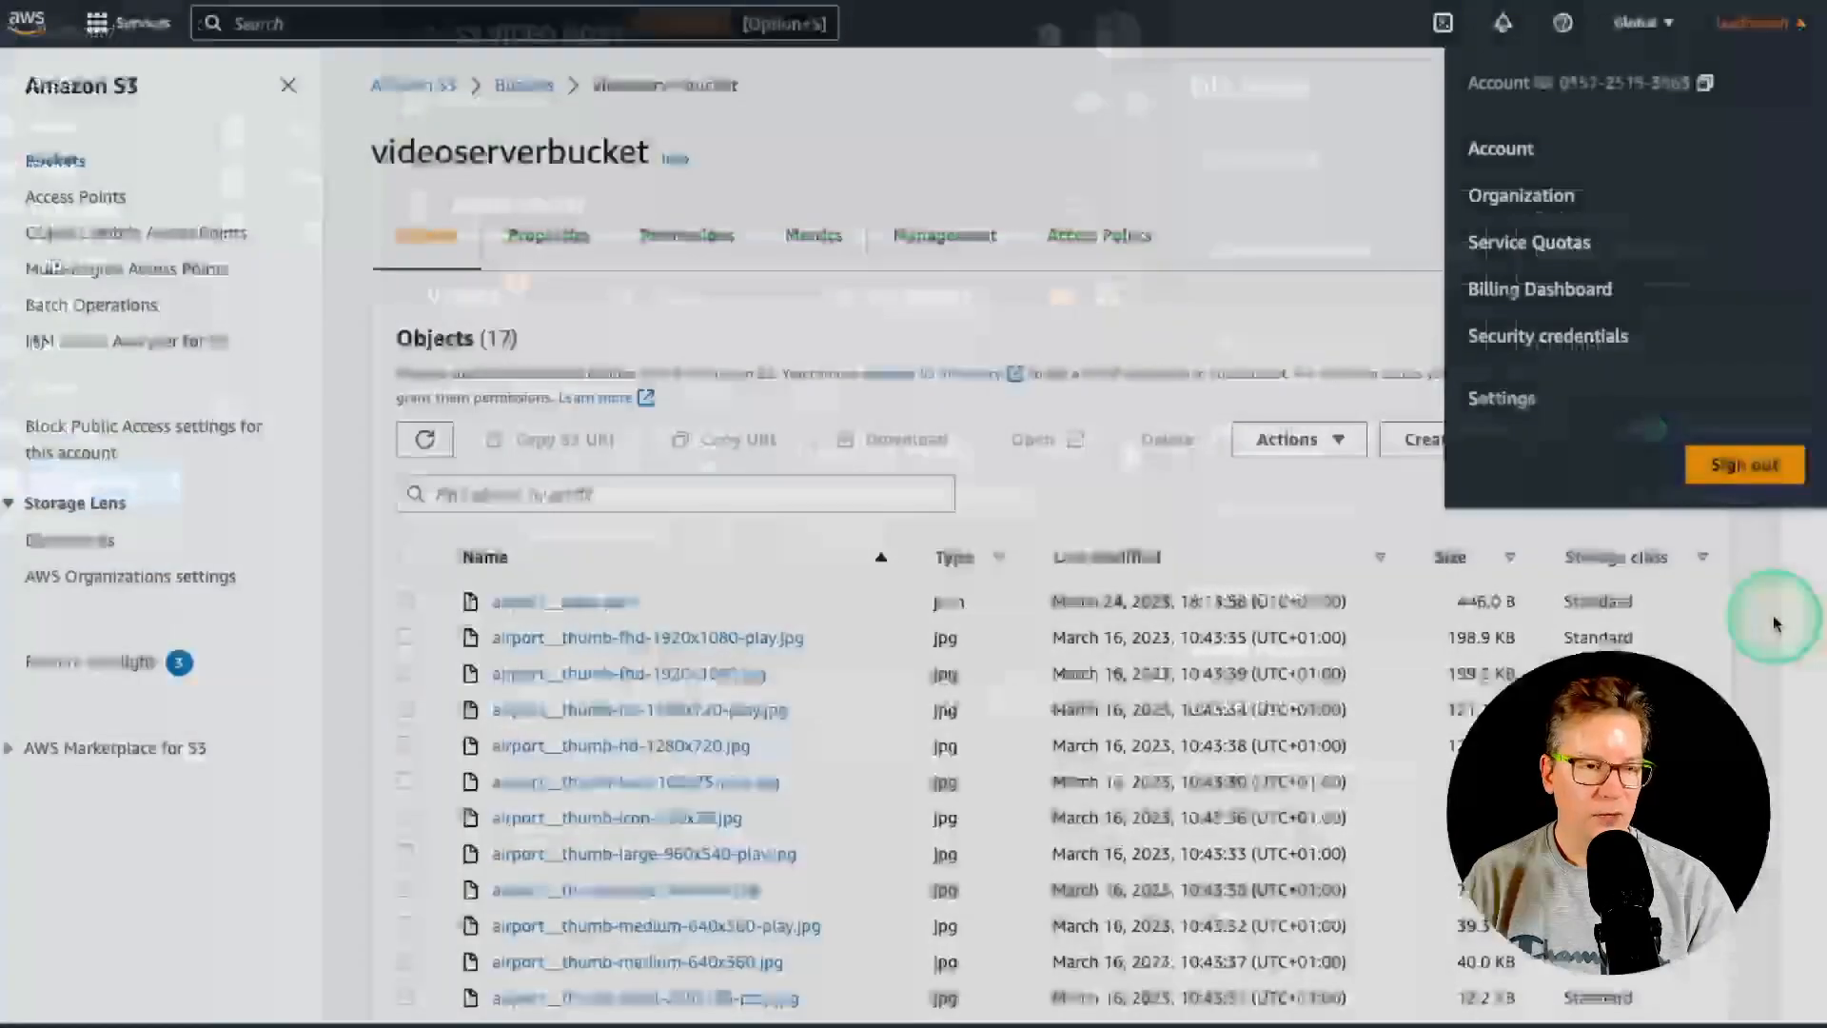
left_click(1228, 157)
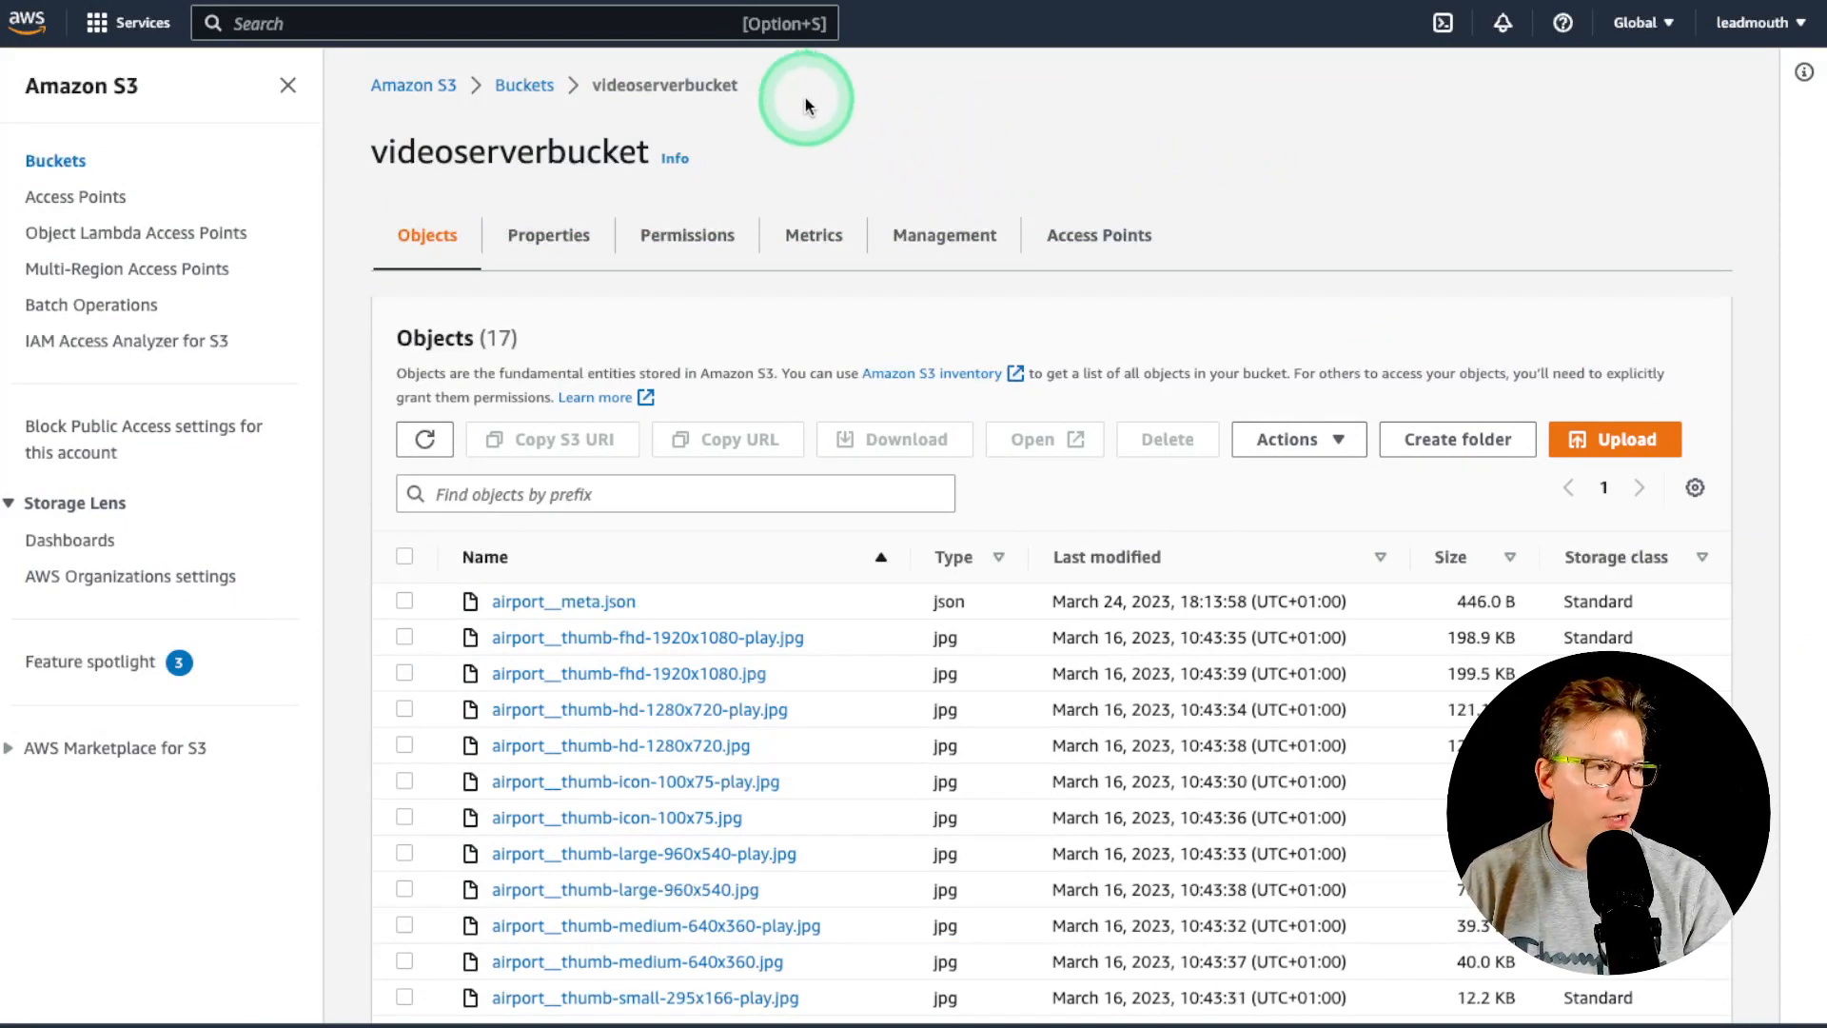
- Search the AWS console for 'cloudfront' and open the CloudFront service
left_click(514, 23)
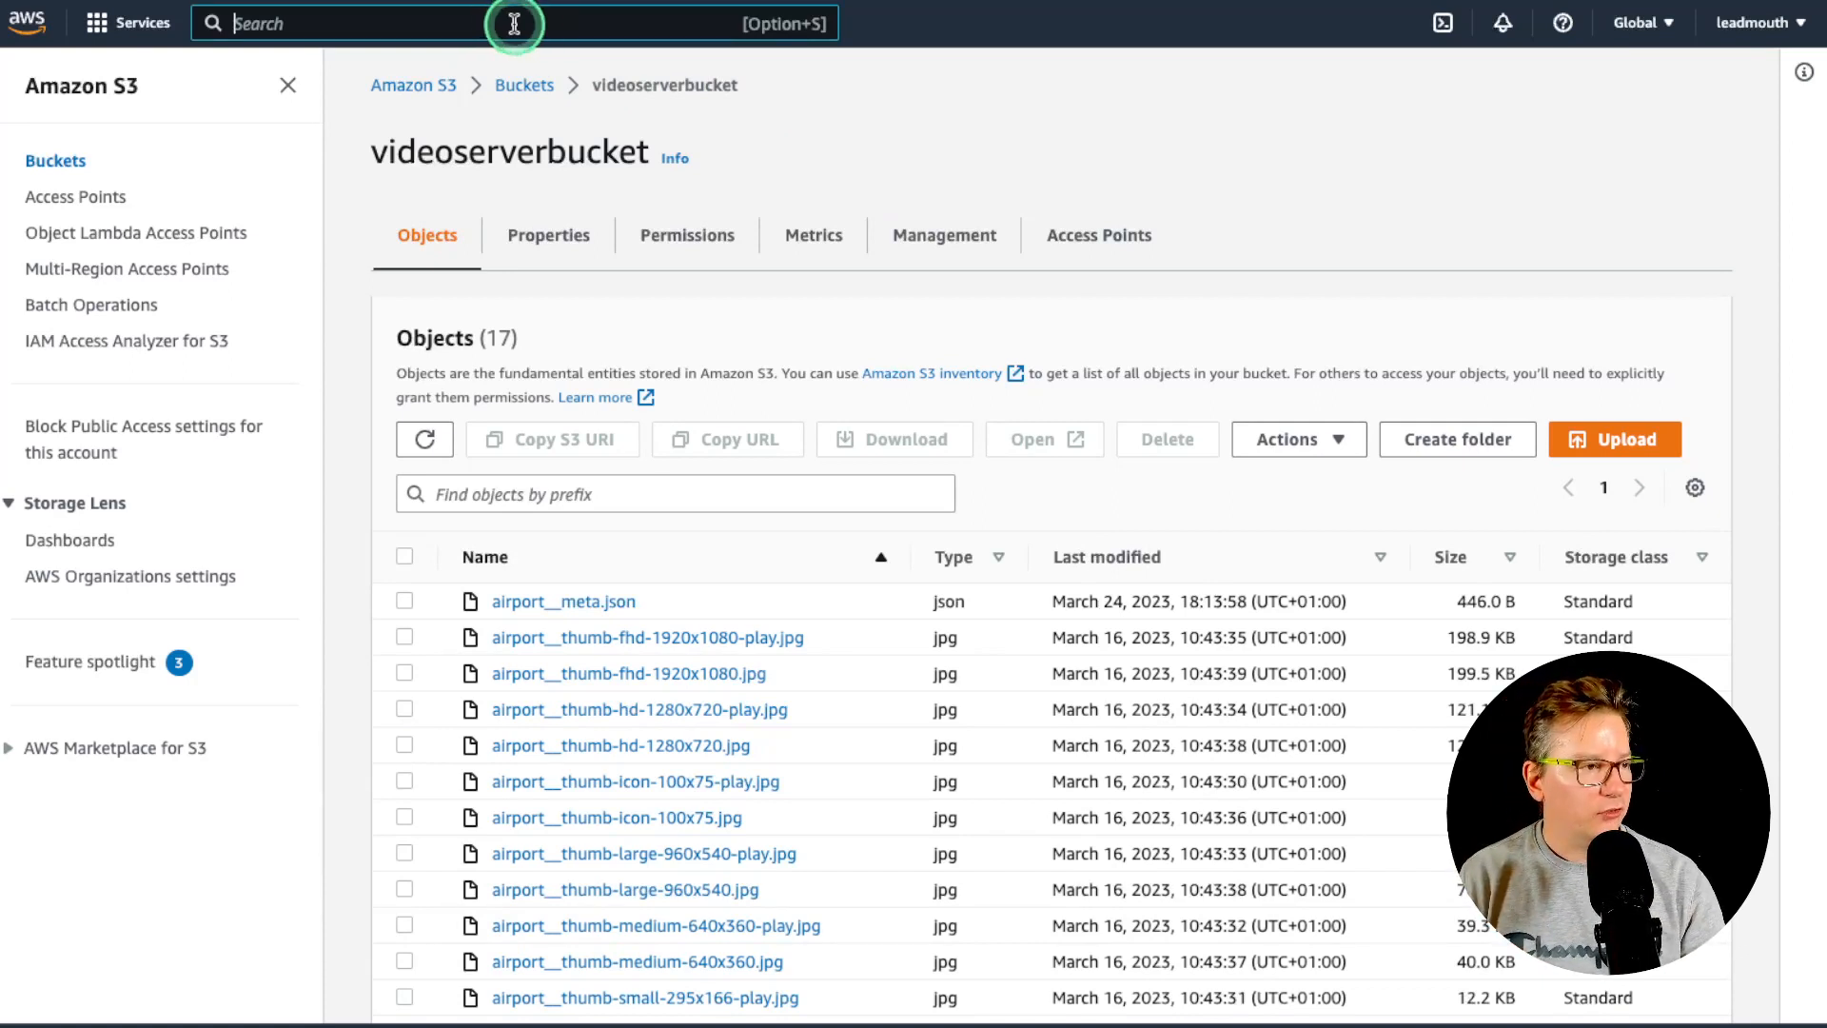
type("cloudfront")
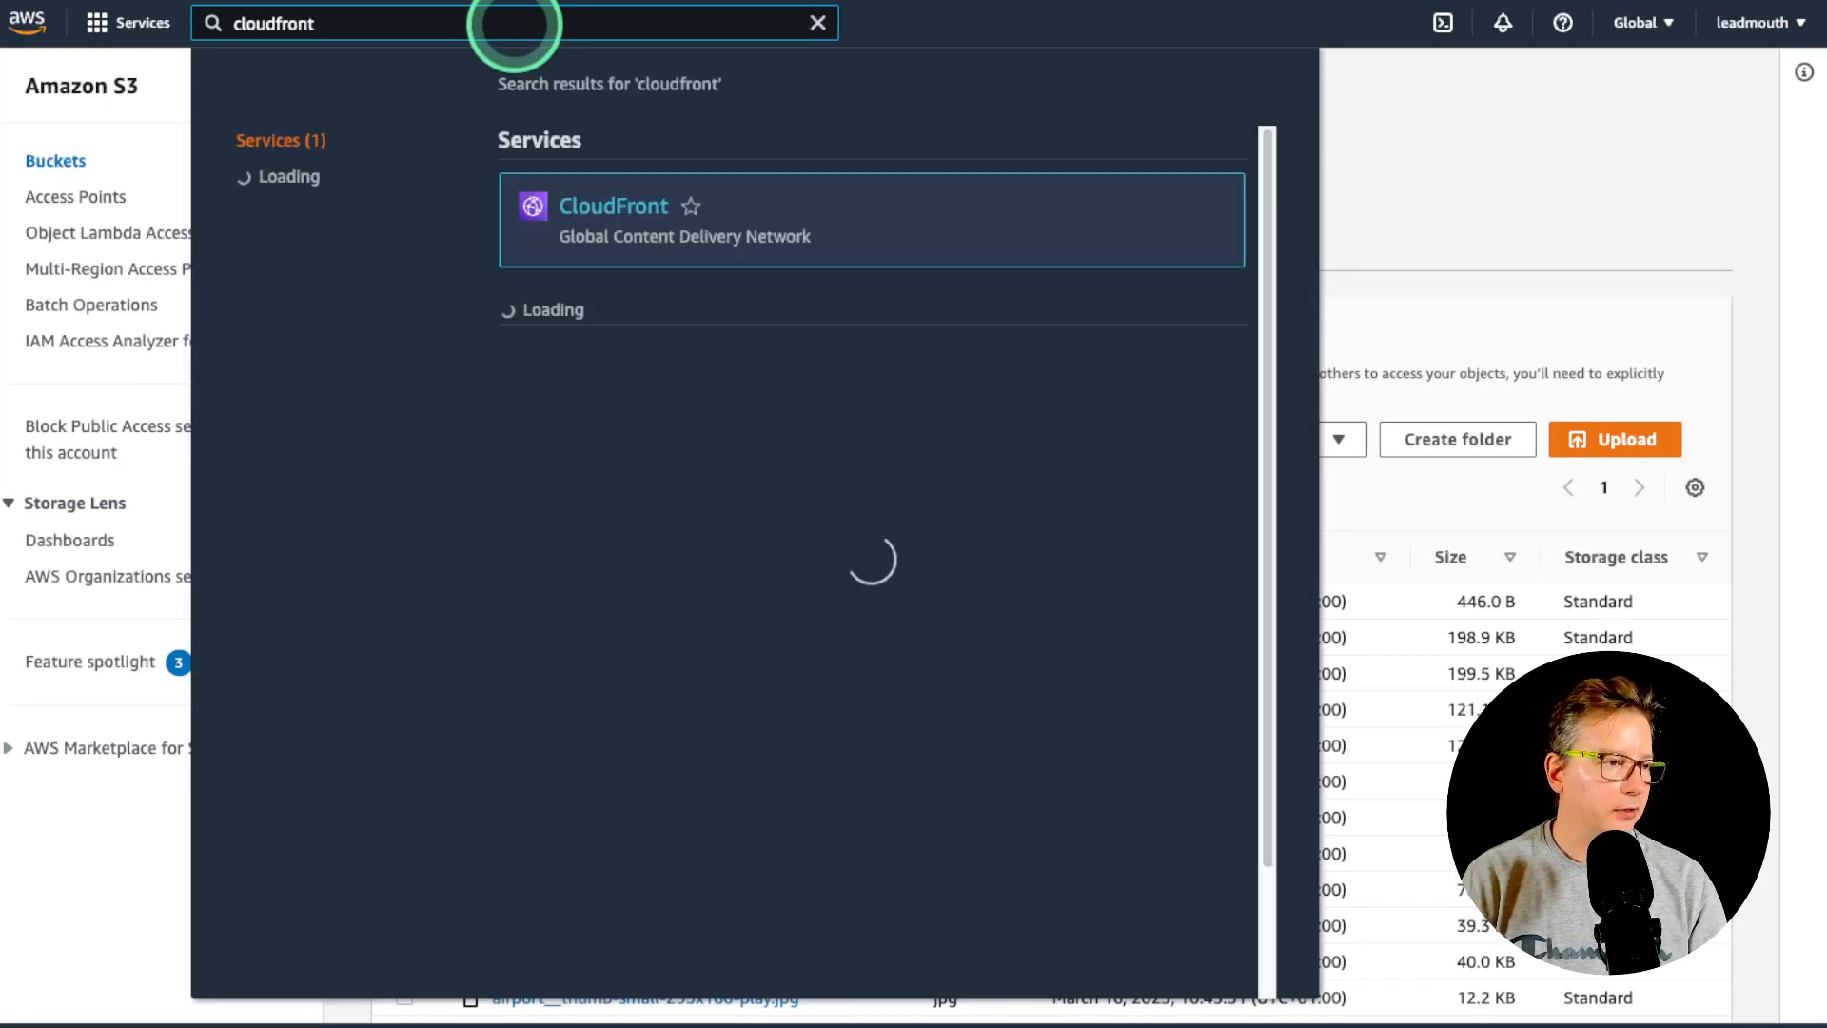
left_click(594, 215)
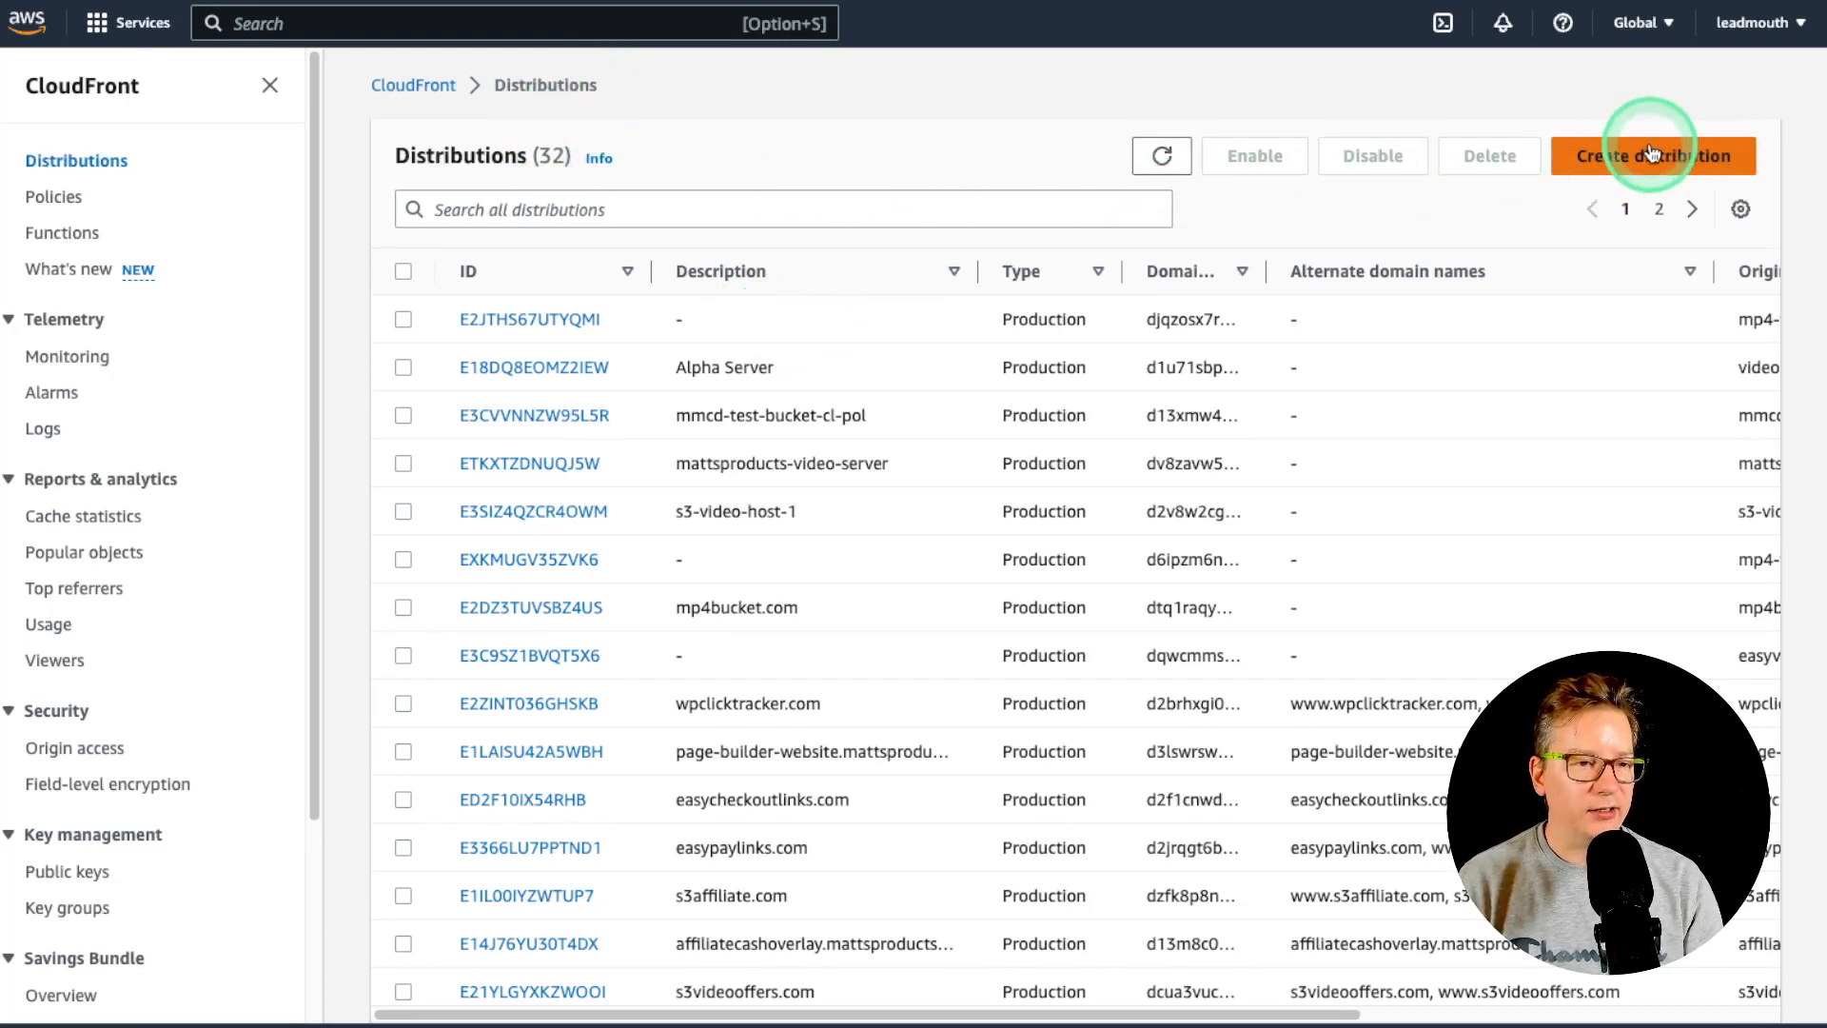
- Start a new distribution with origin videoserverbucket.s3.us-east-1.amazonaws.com using origin access control settings
left_click(1626, 167)
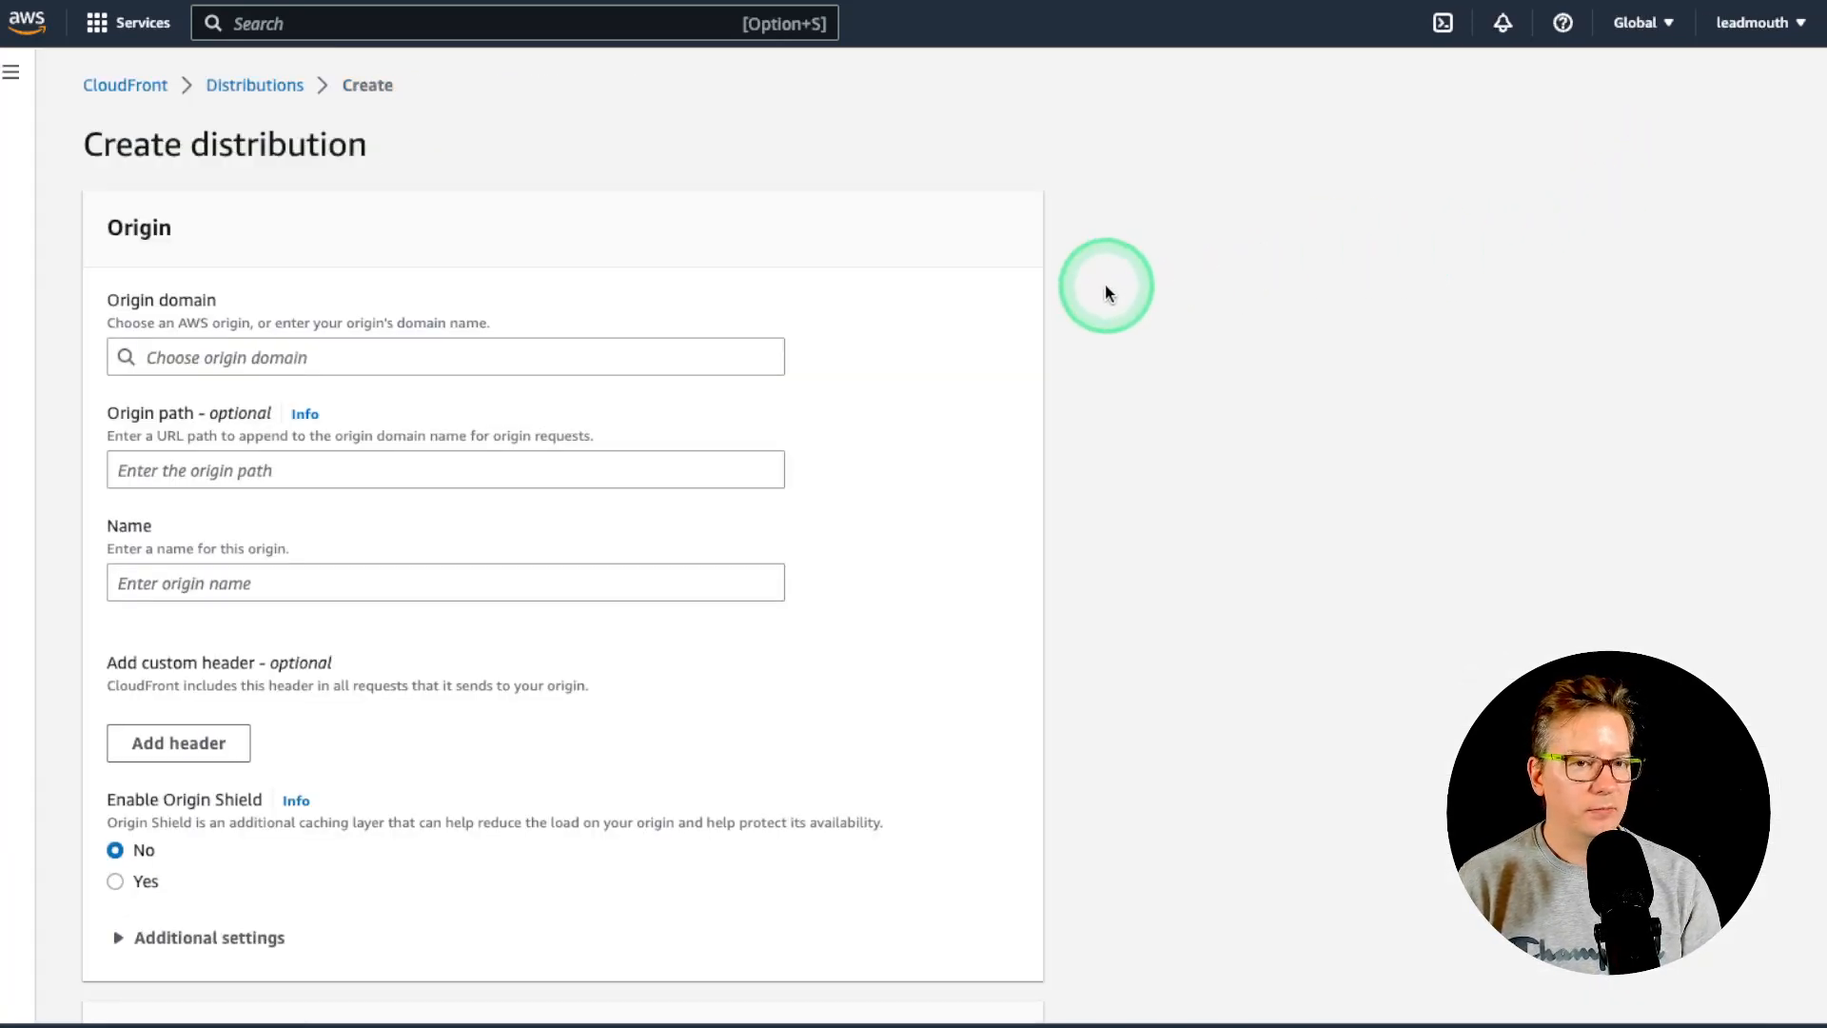
left_click(585, 360)
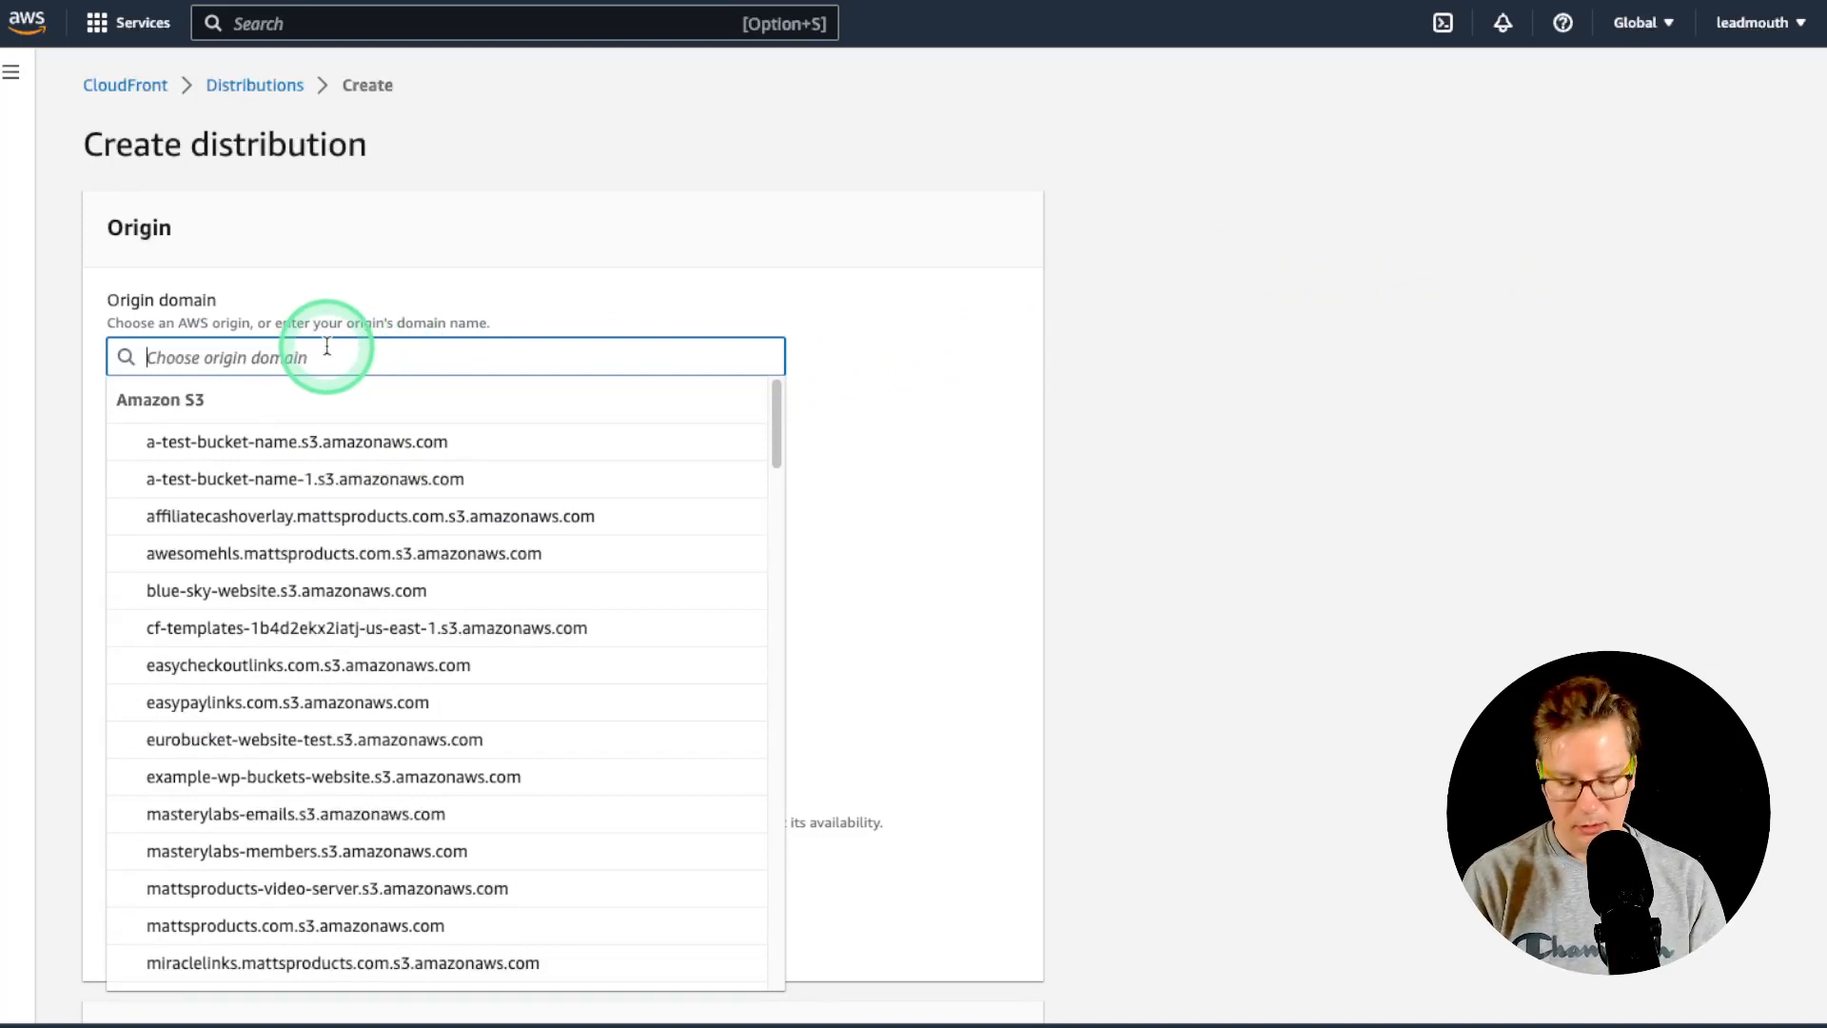
type("ideoser")
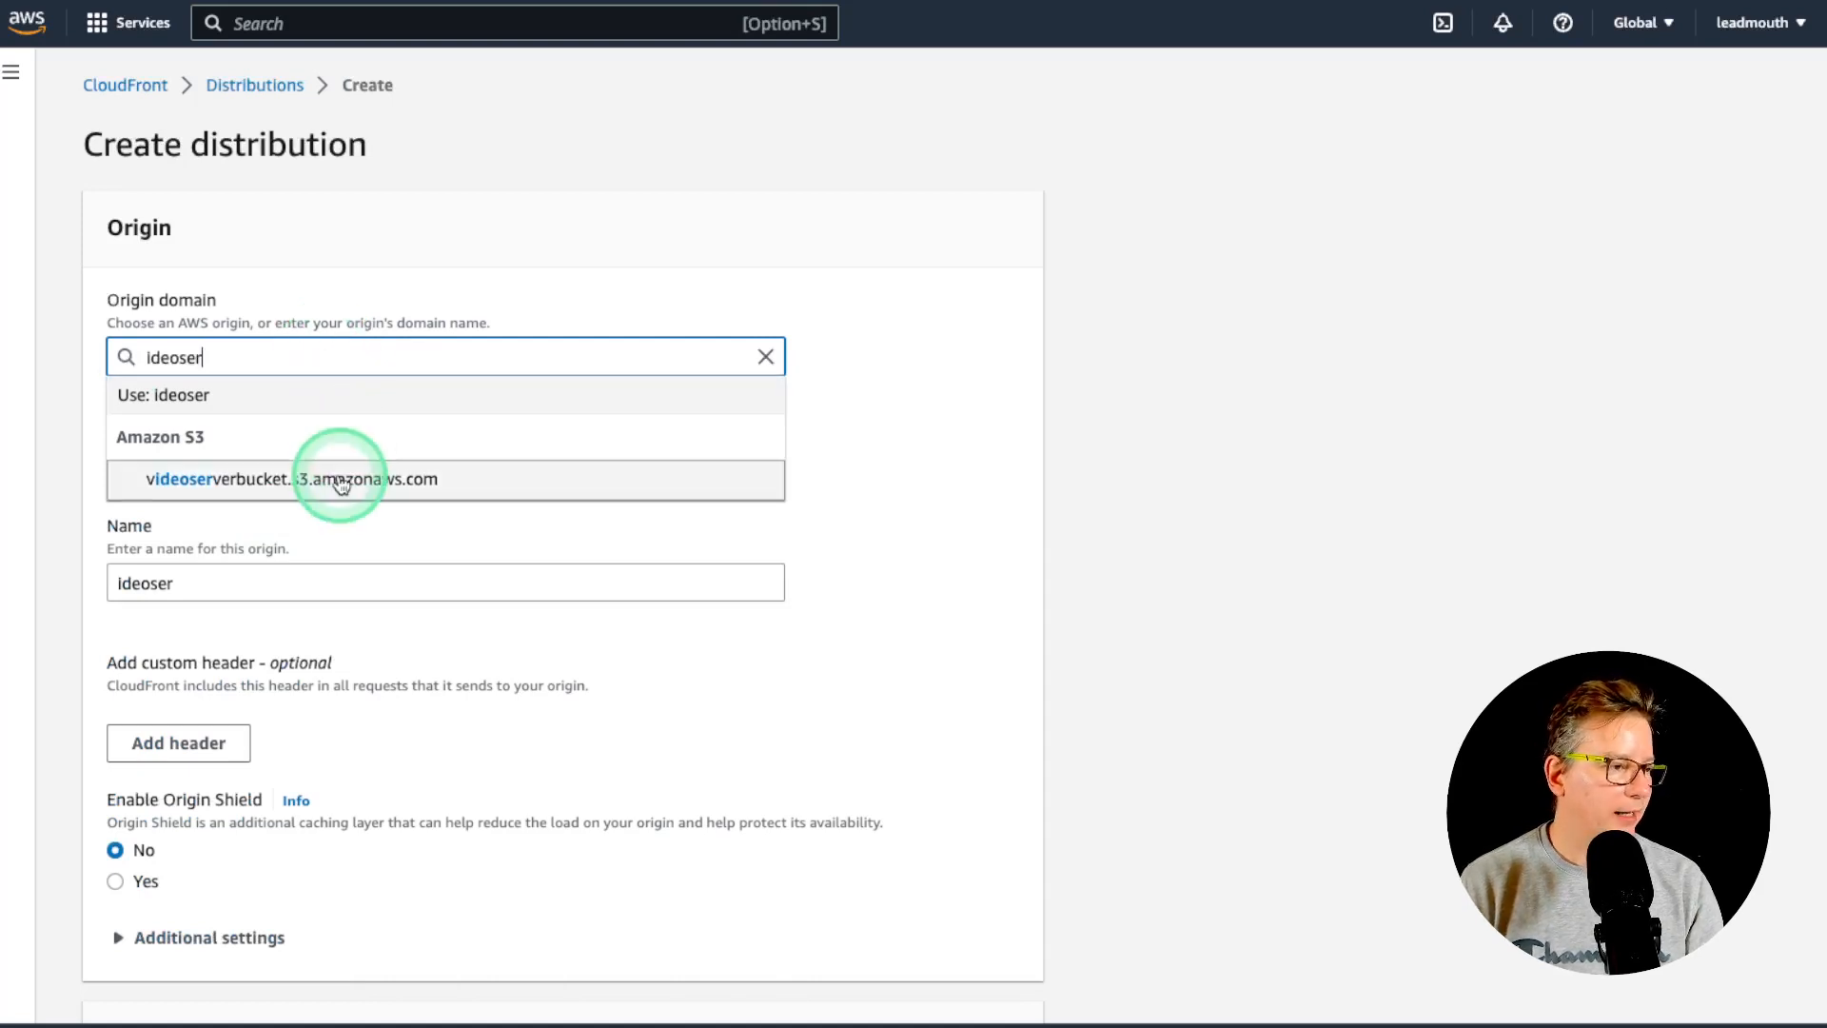
left_click(337, 486)
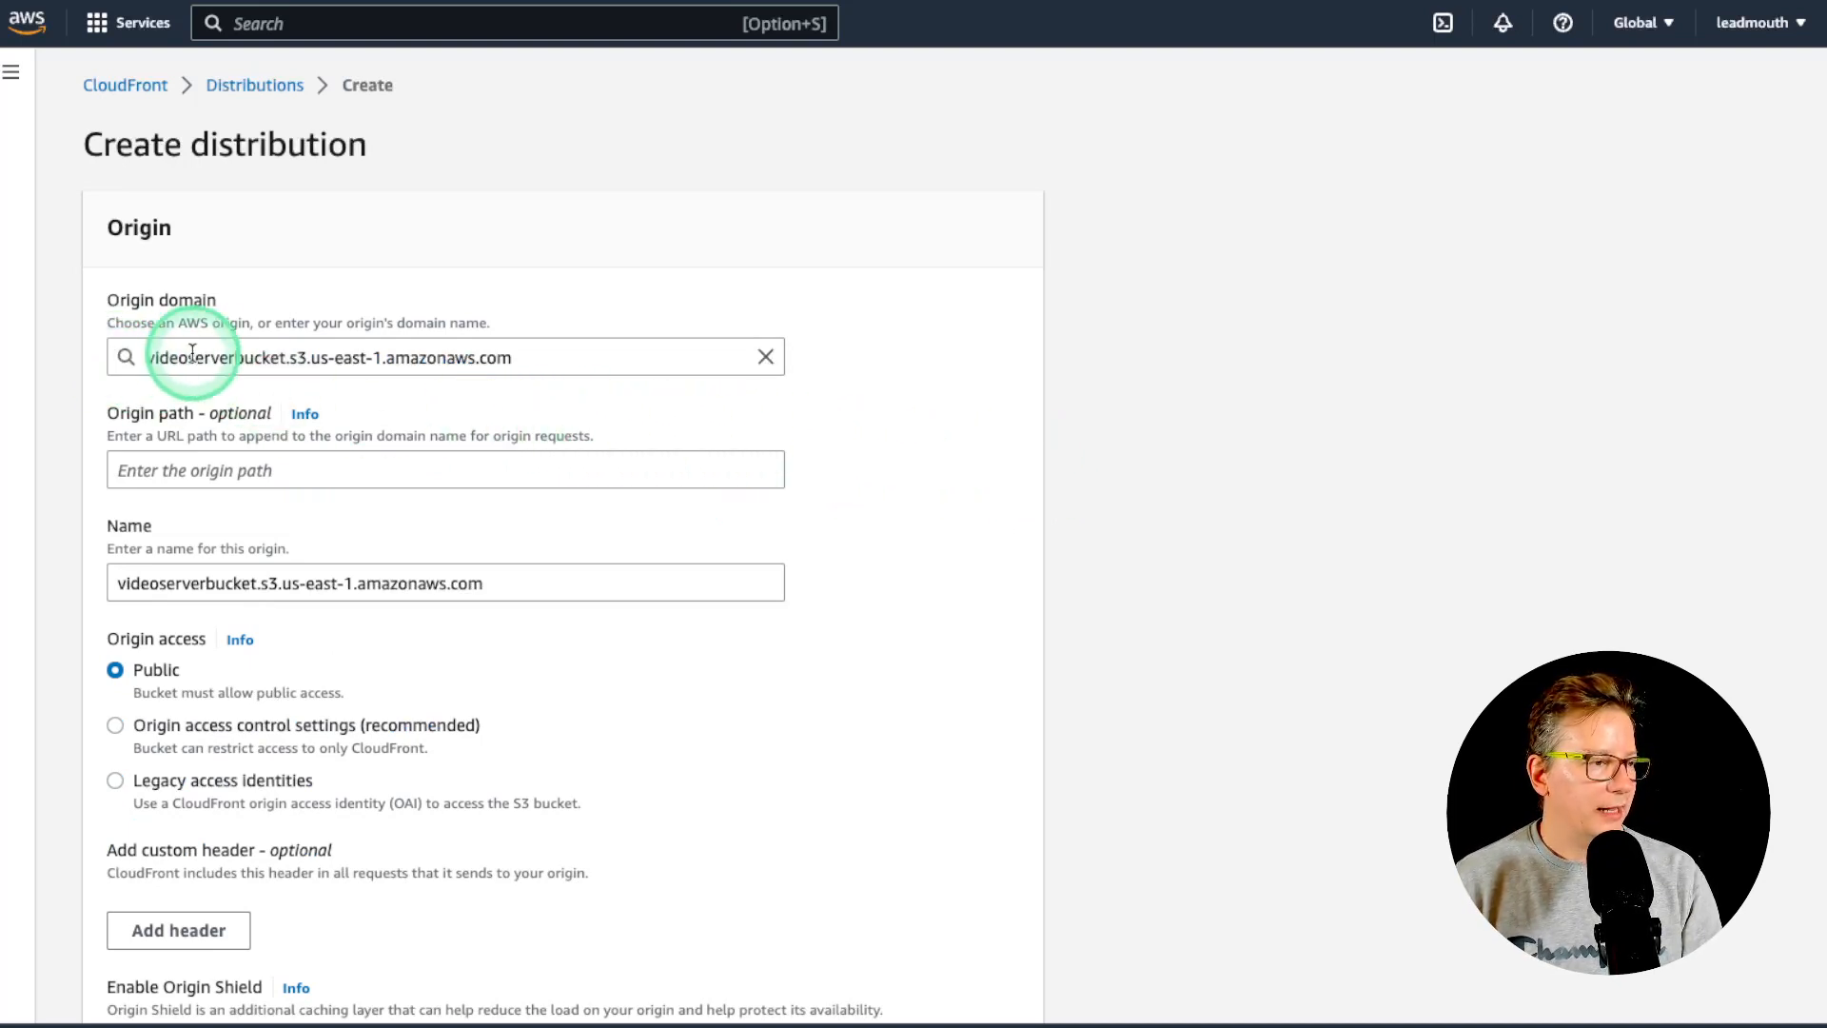
scroll(532, 424, "down", 2)
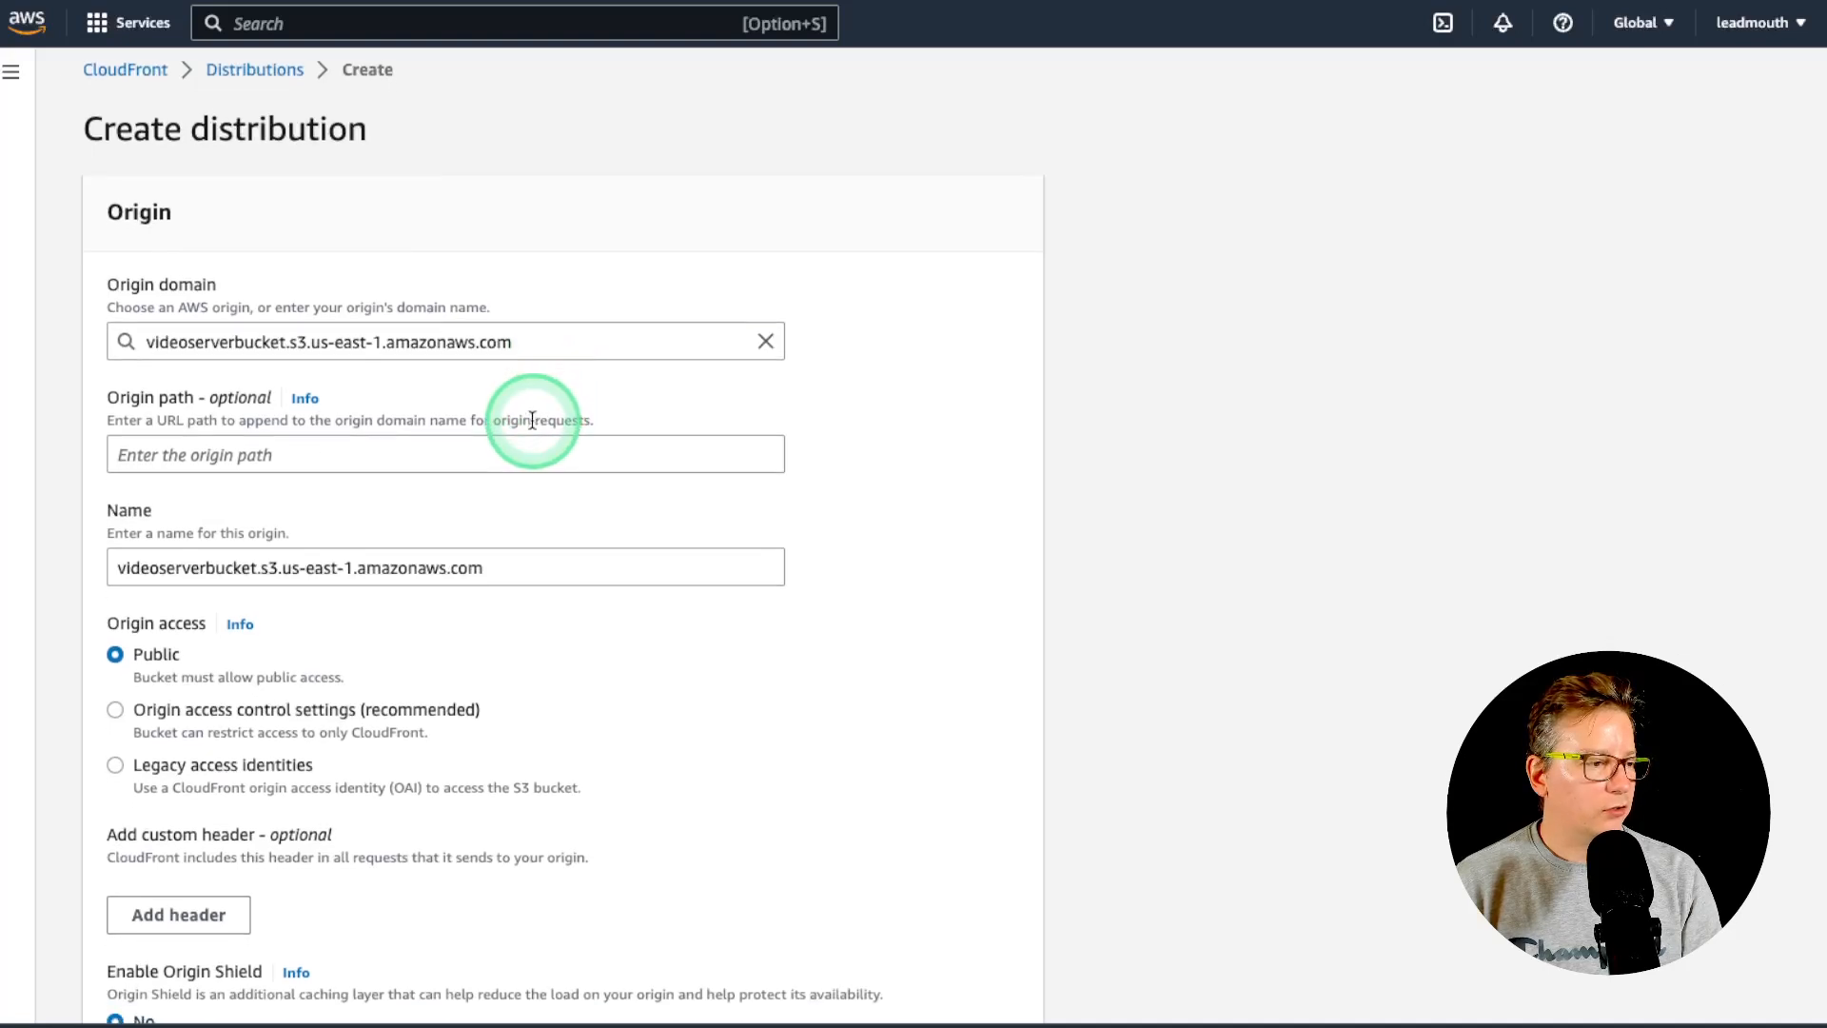
scroll(522, 476, "down", 4)
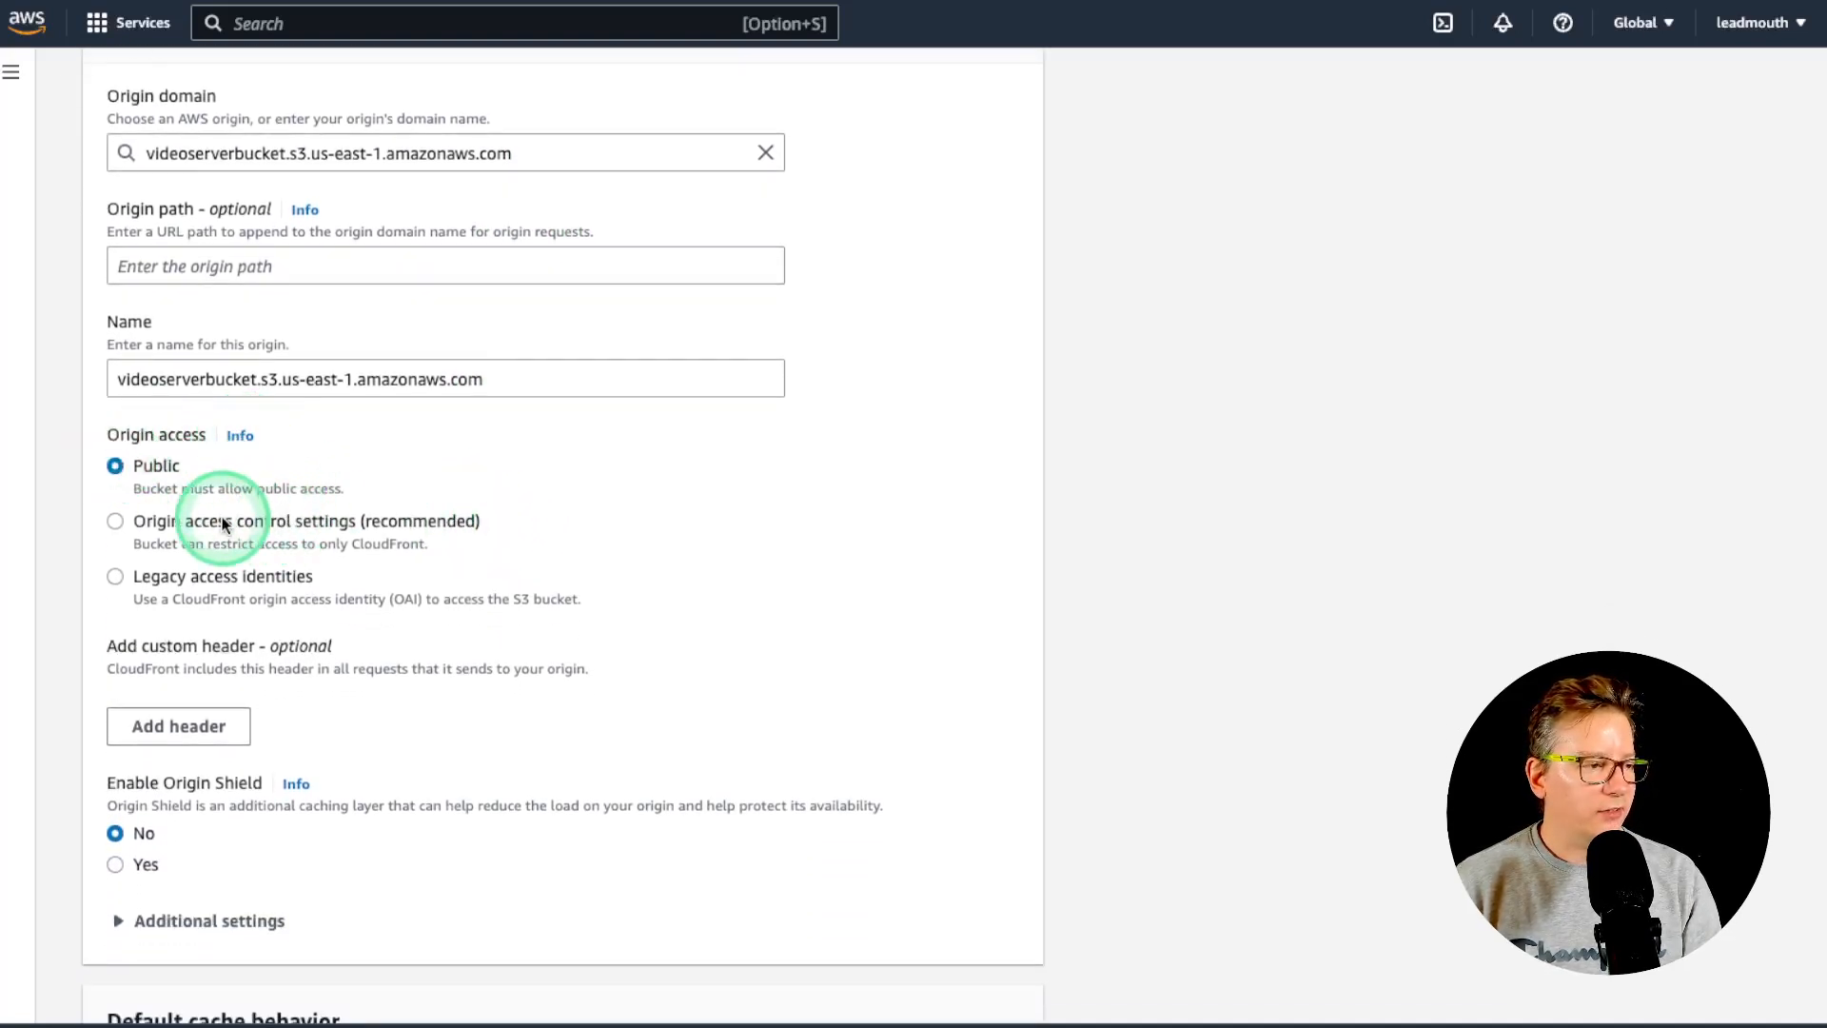
left_click(116, 522)
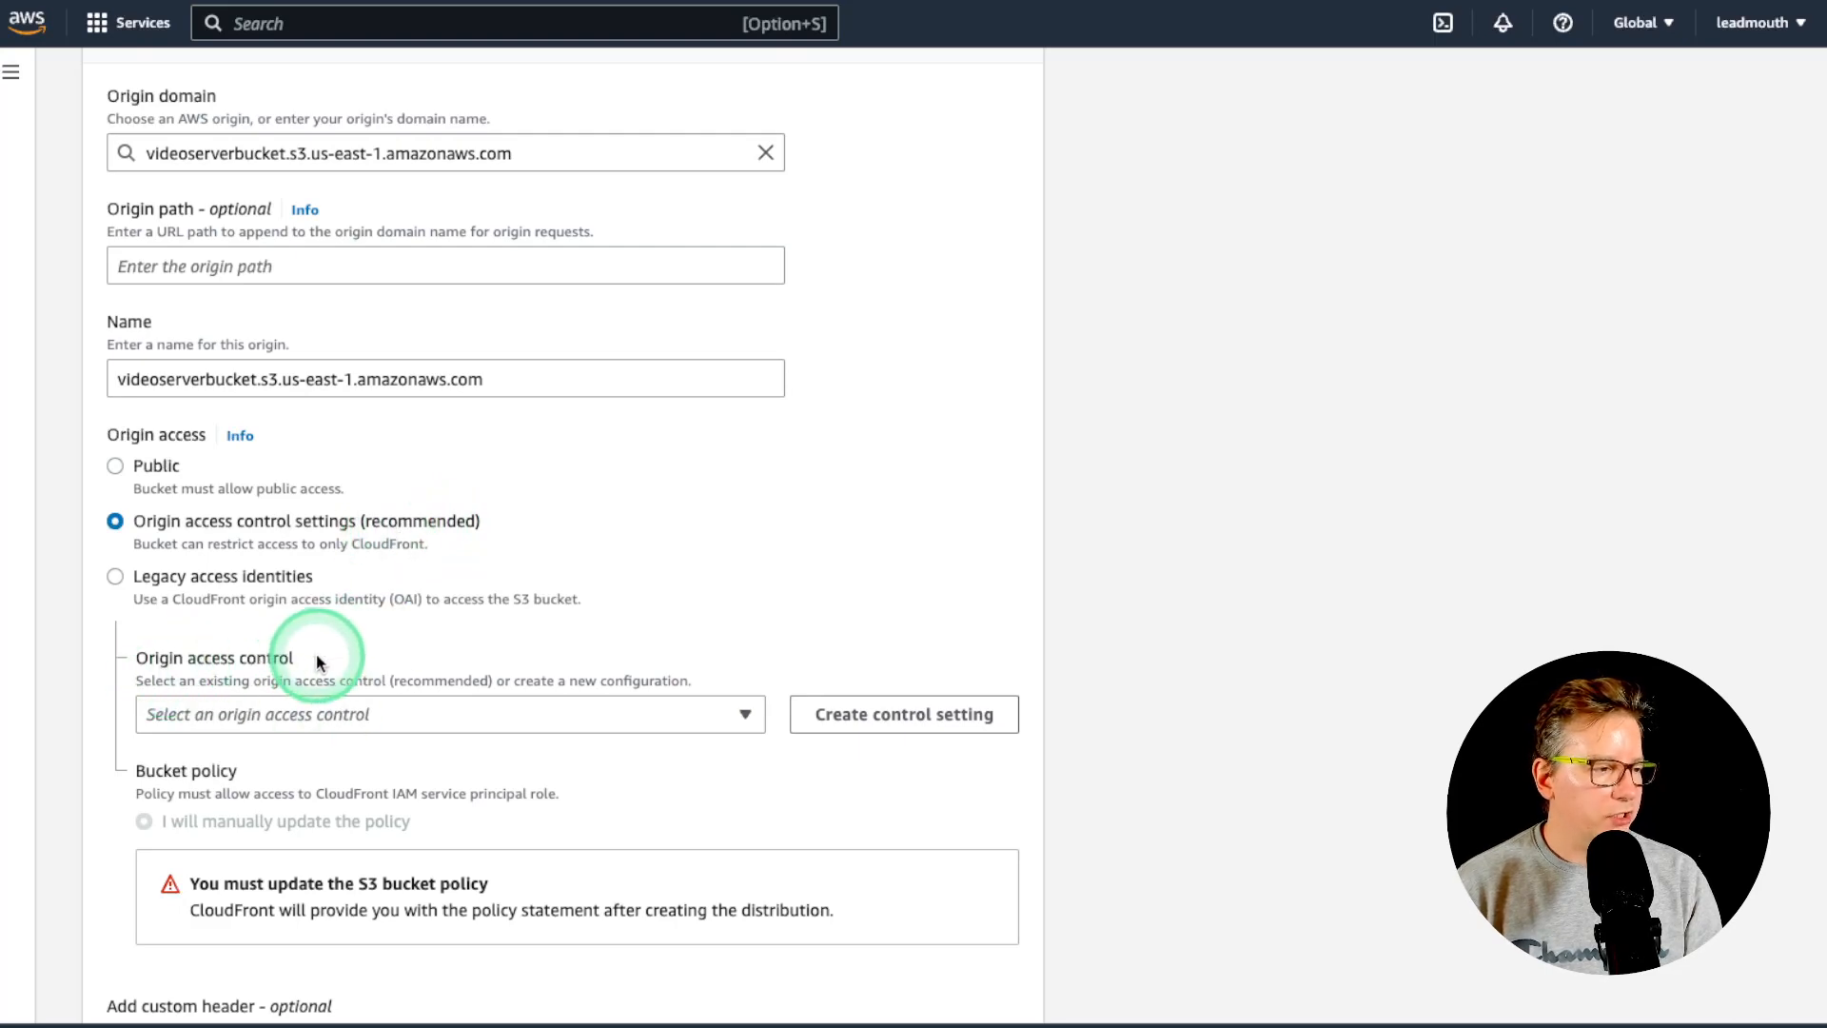
- Drop the duplicate origin access control and select the existing videoserverbucket.s3.us-east-1.amazonaws.com one
left_click(859, 726)
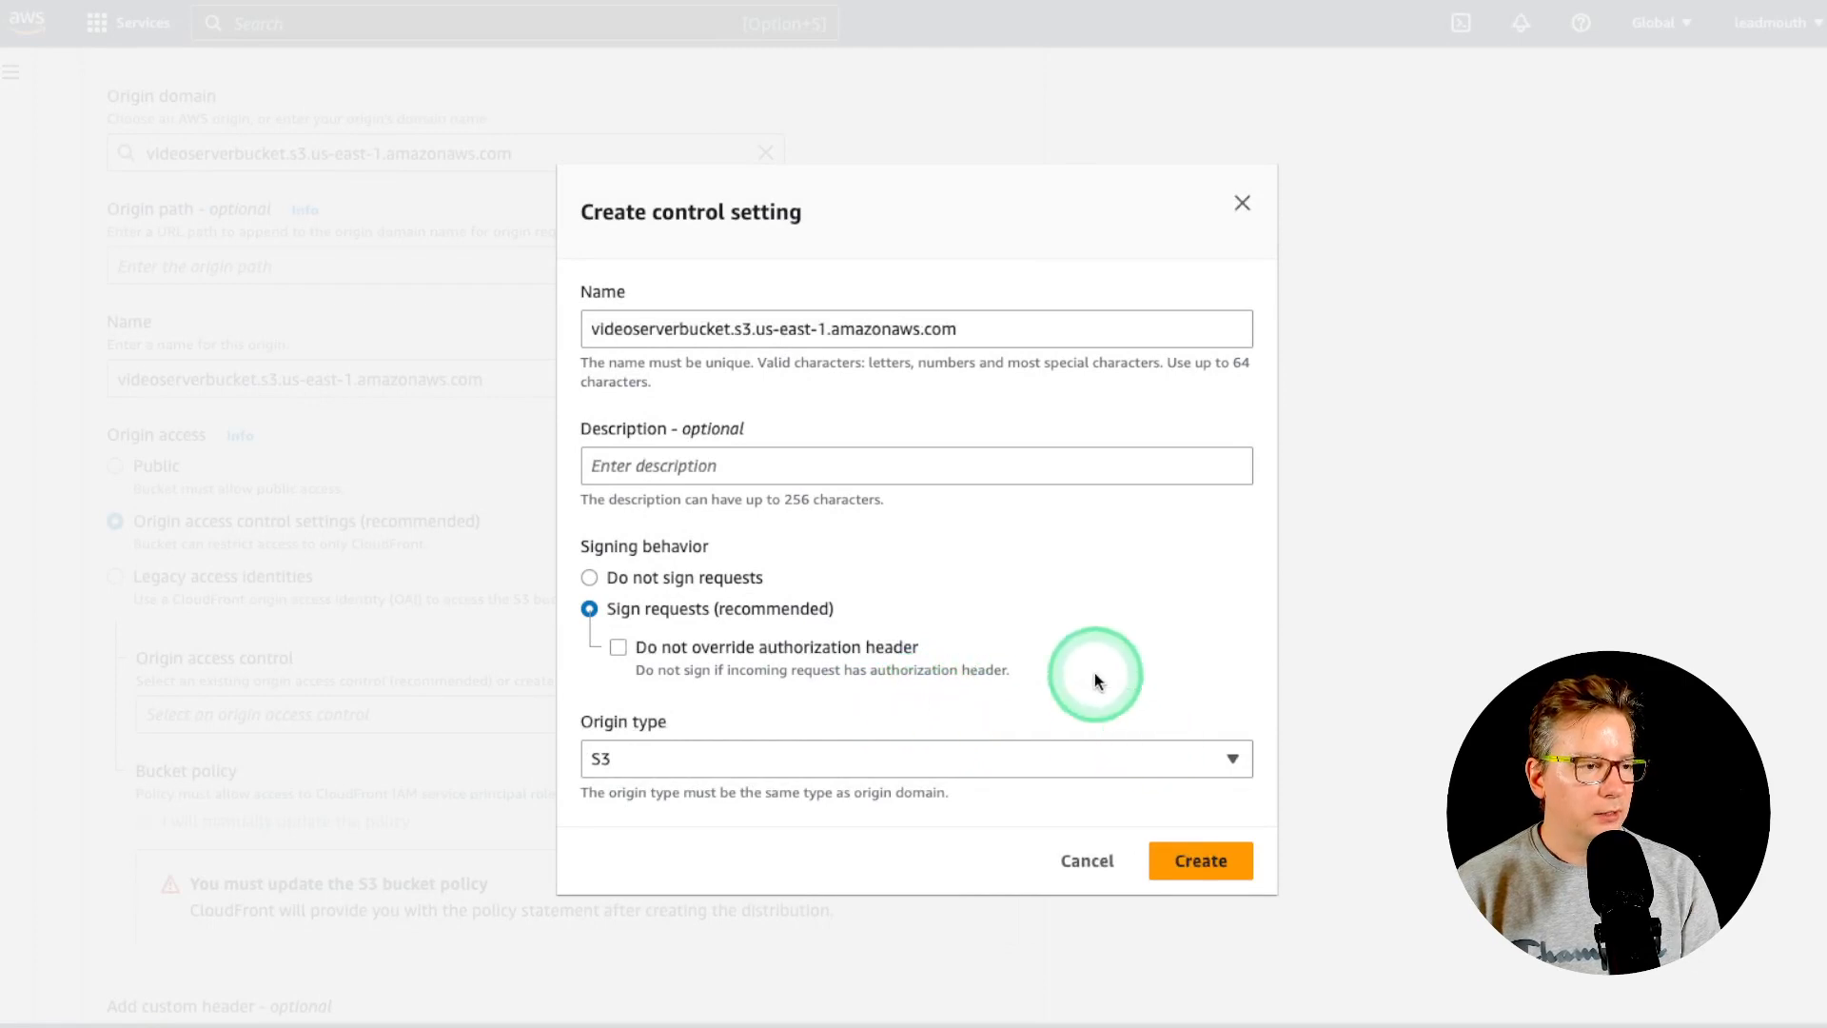
left_click(1204, 861)
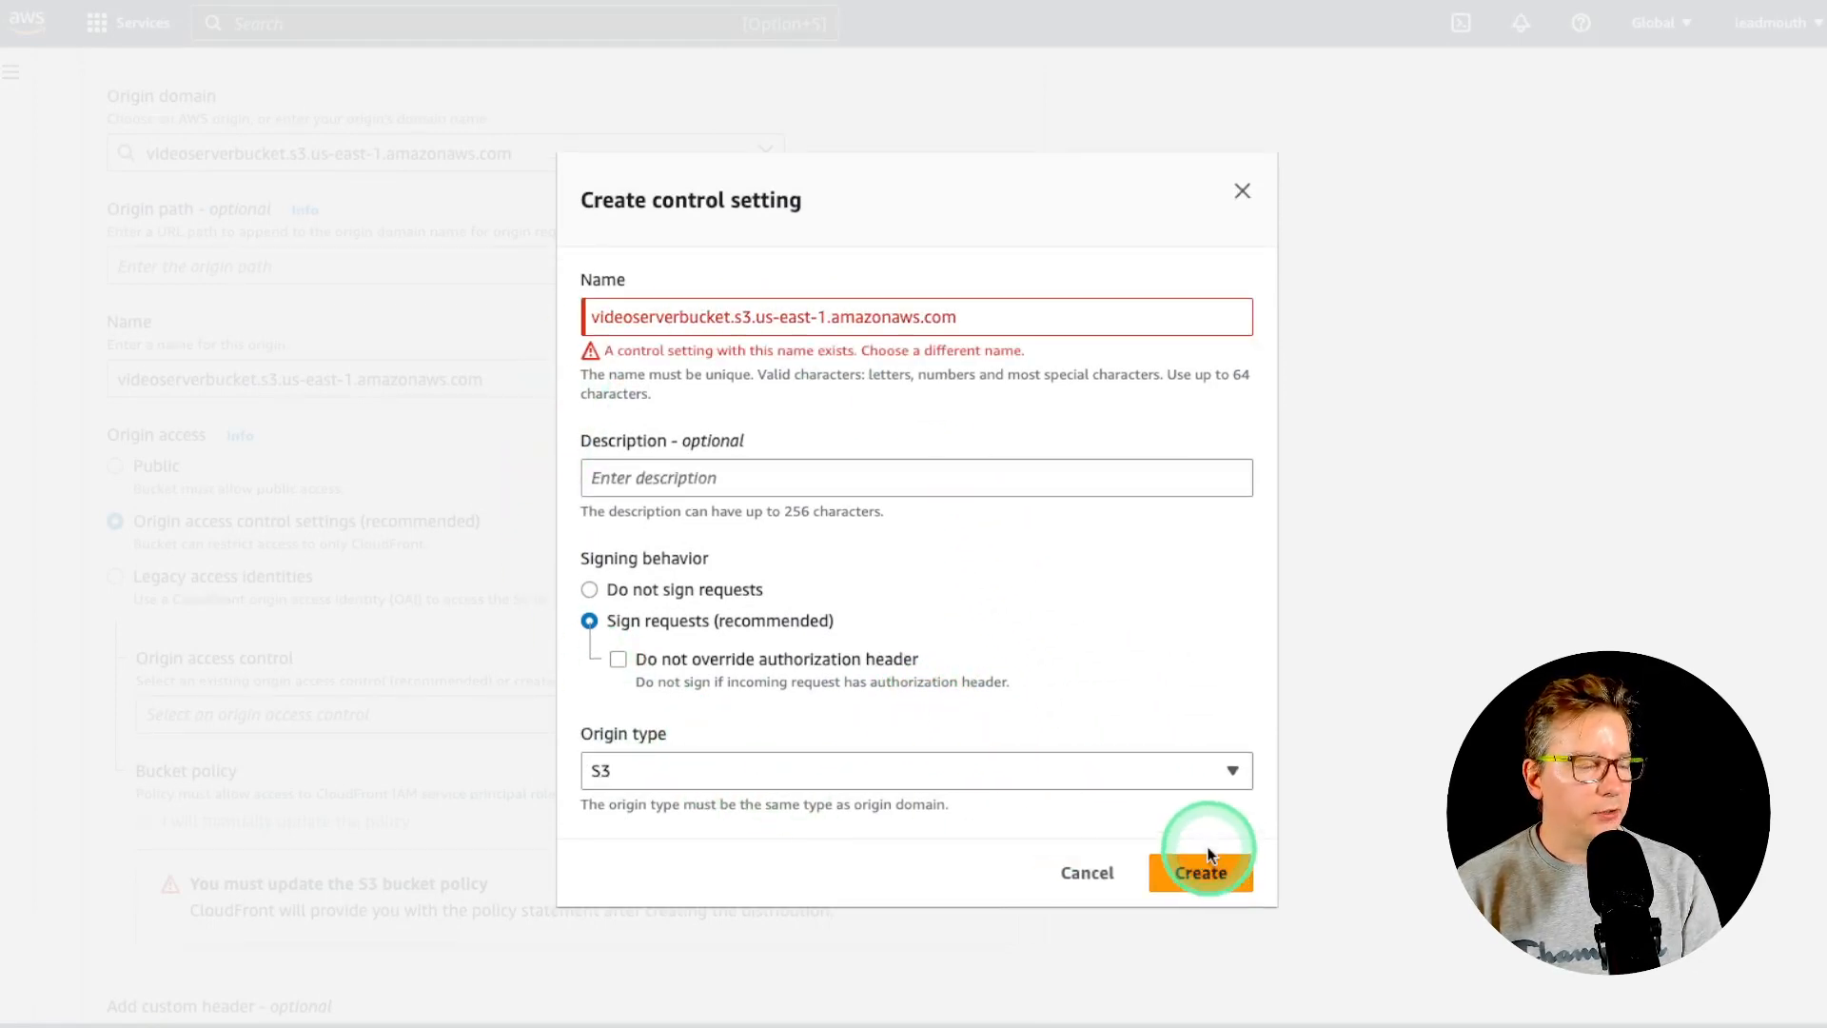
left_click(1052, 309)
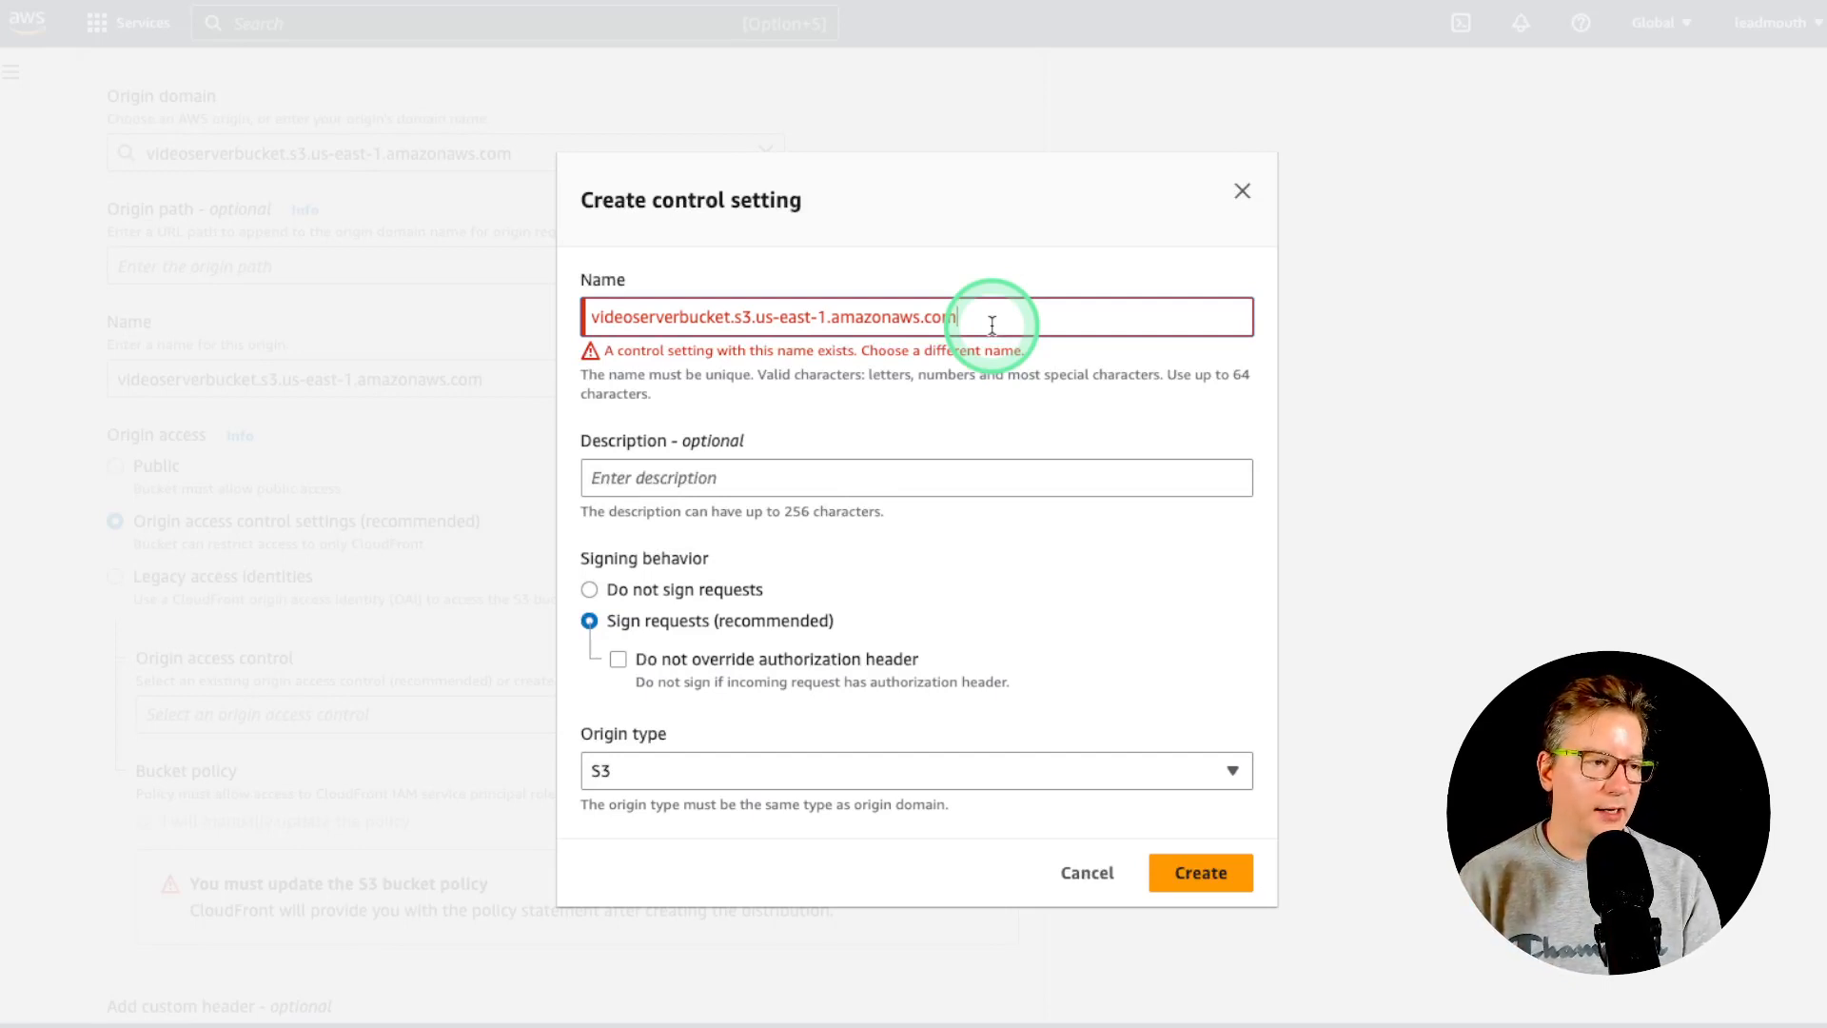
left_click(1259, 895)
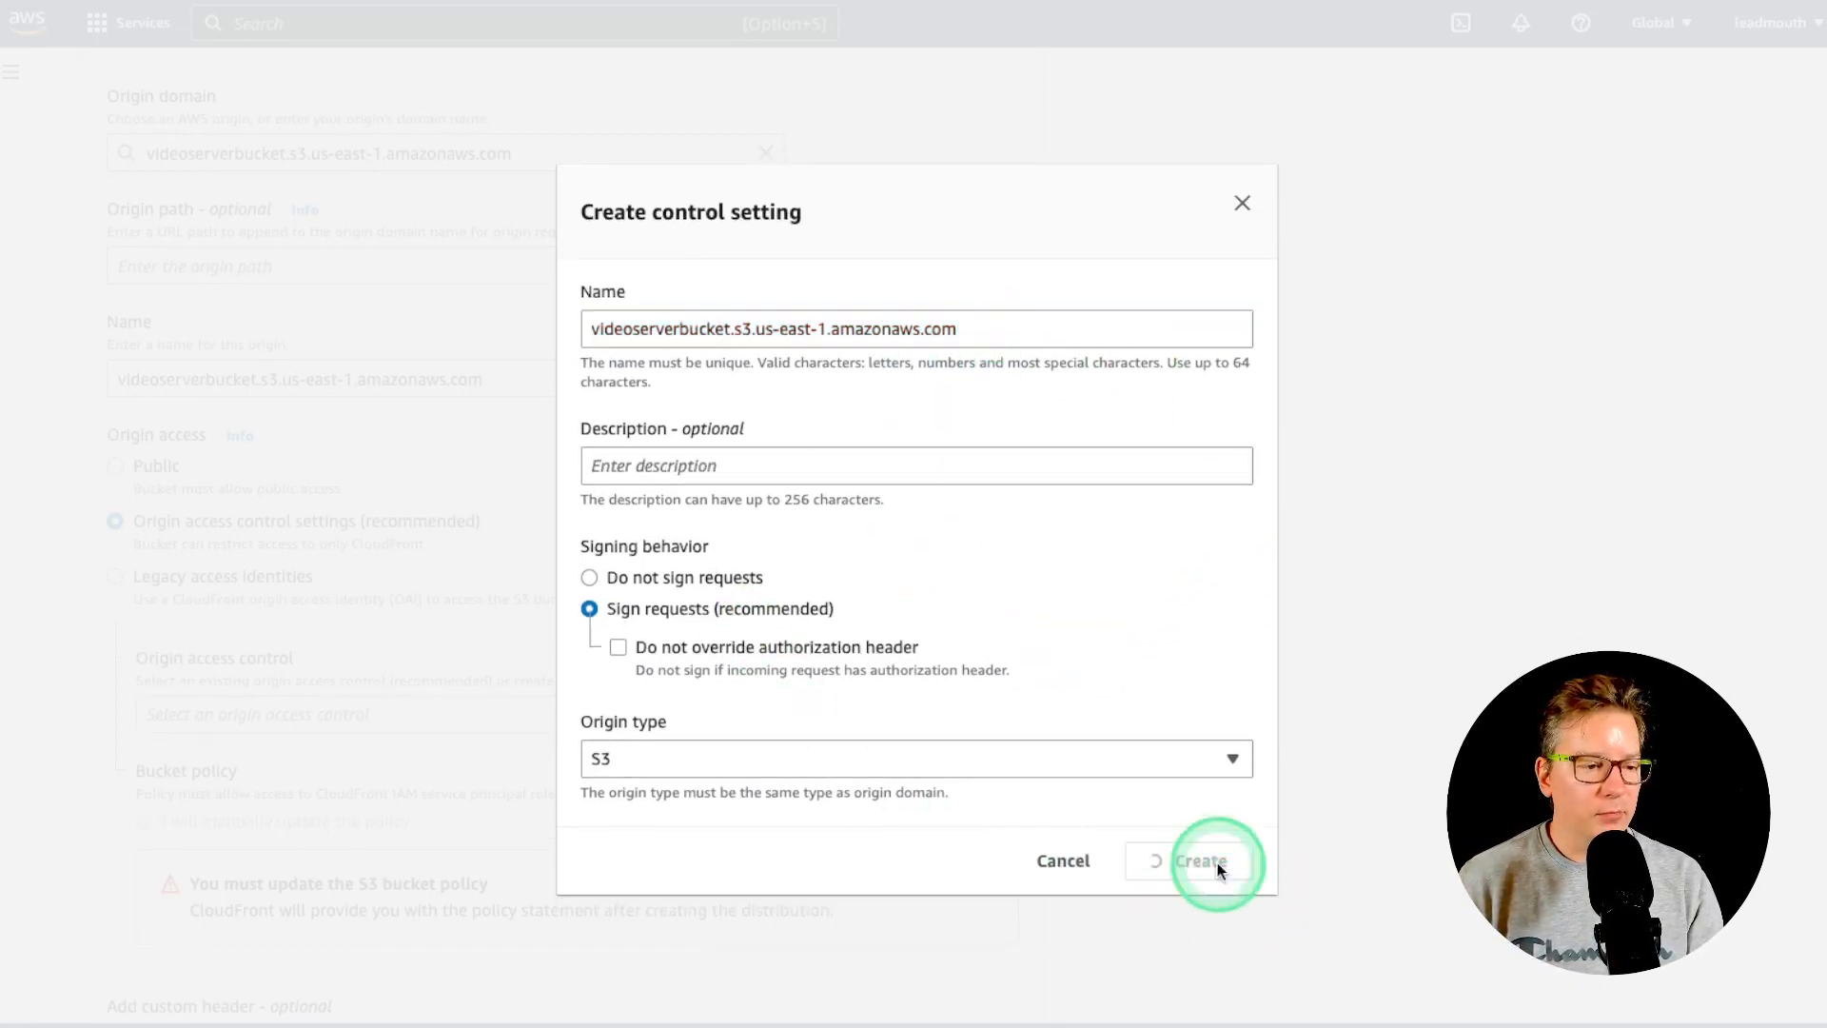
left_click(1242, 193)
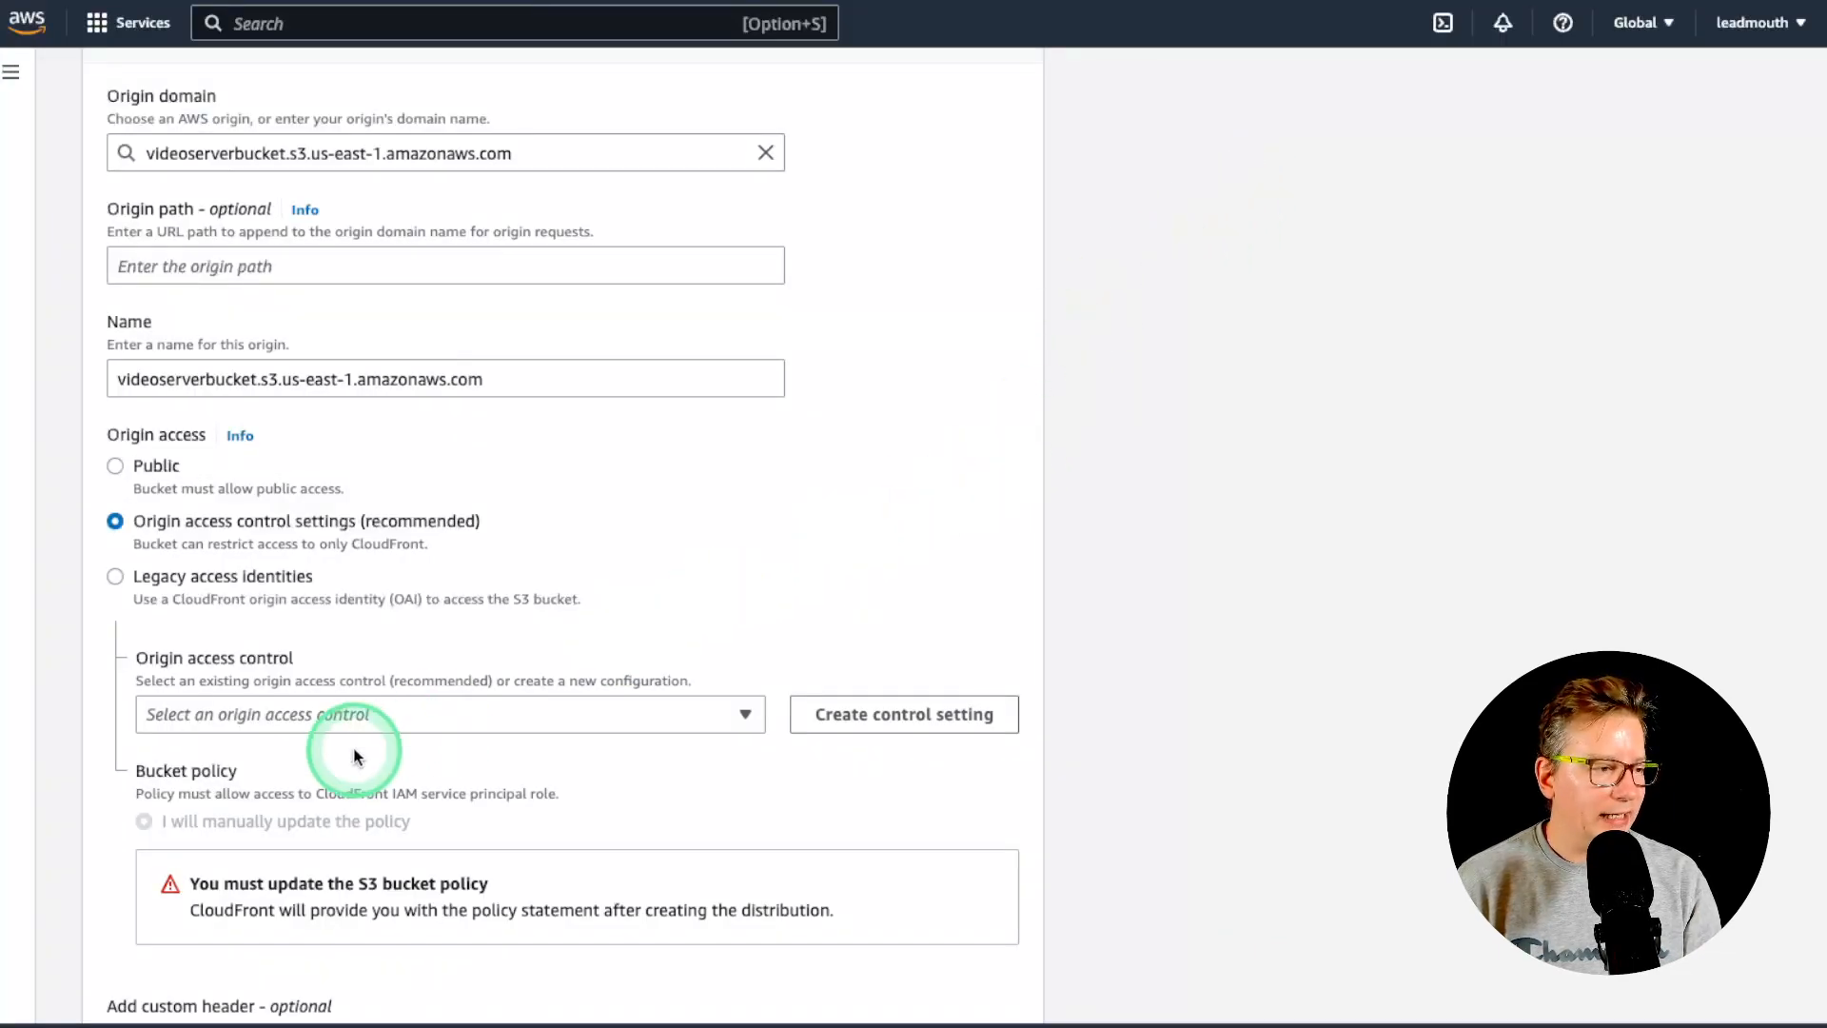
left_click(398, 712)
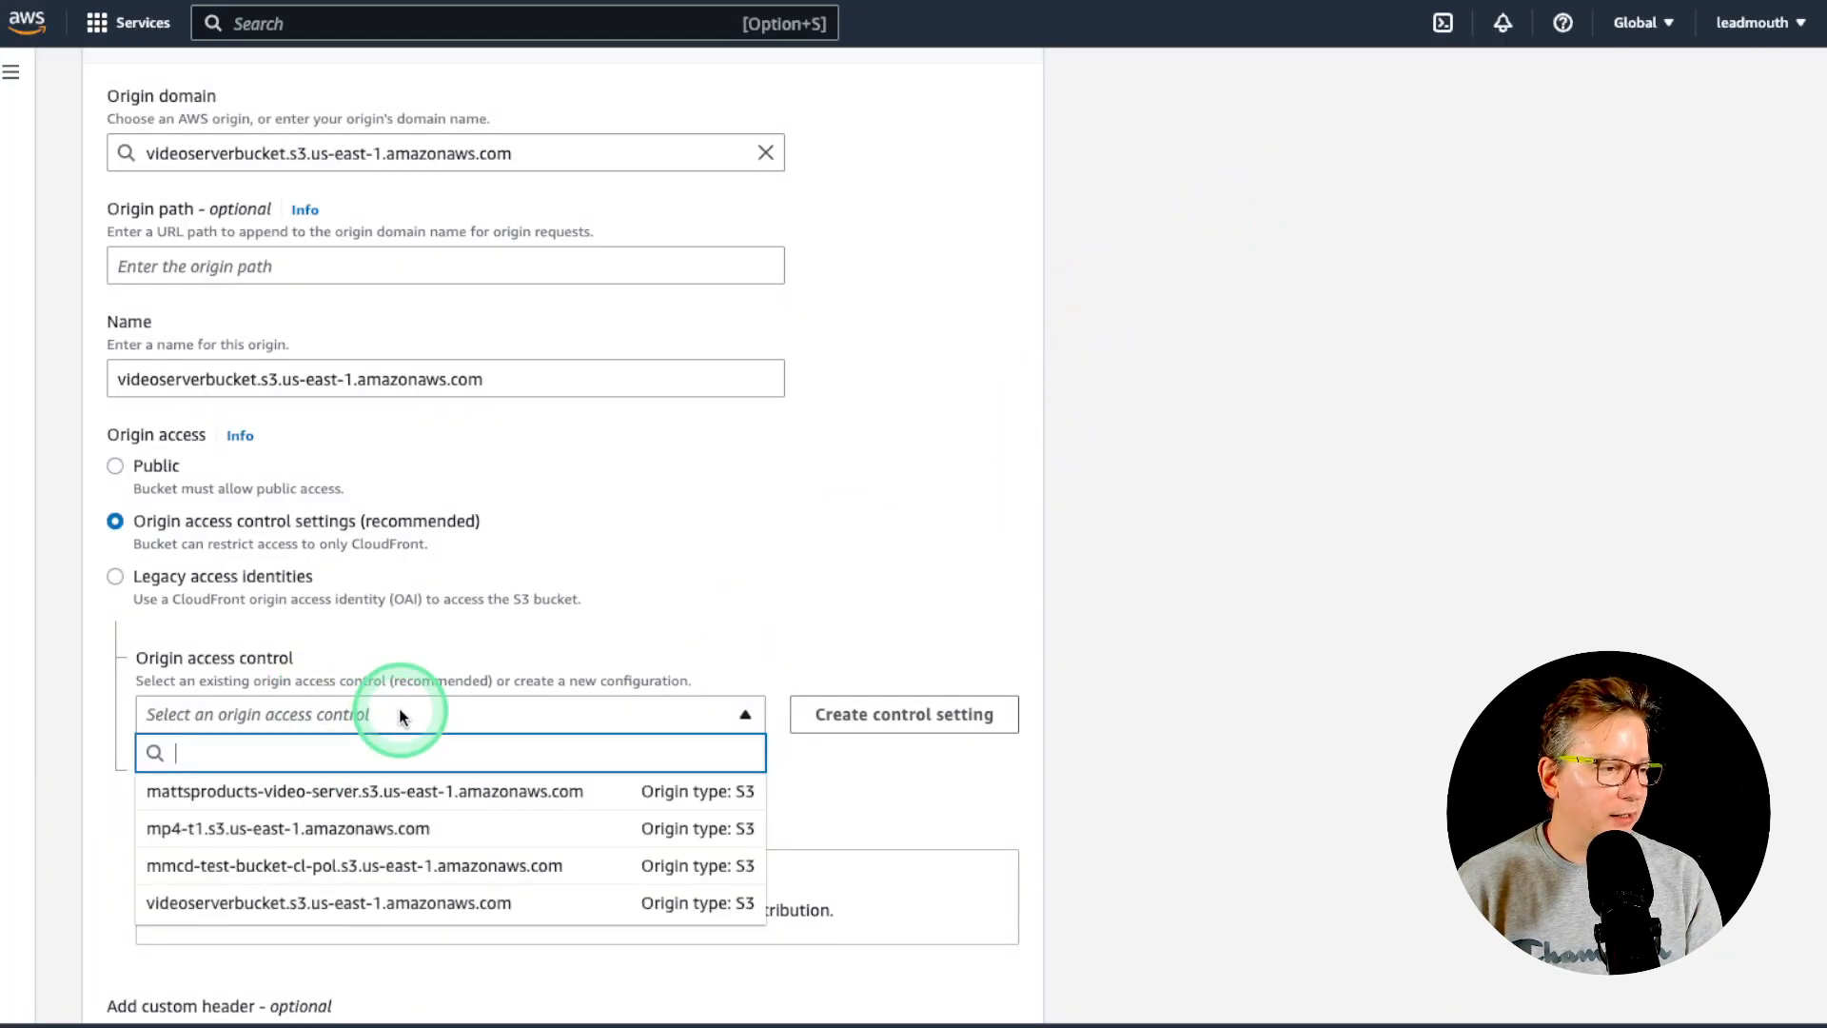
left_click(406, 902)
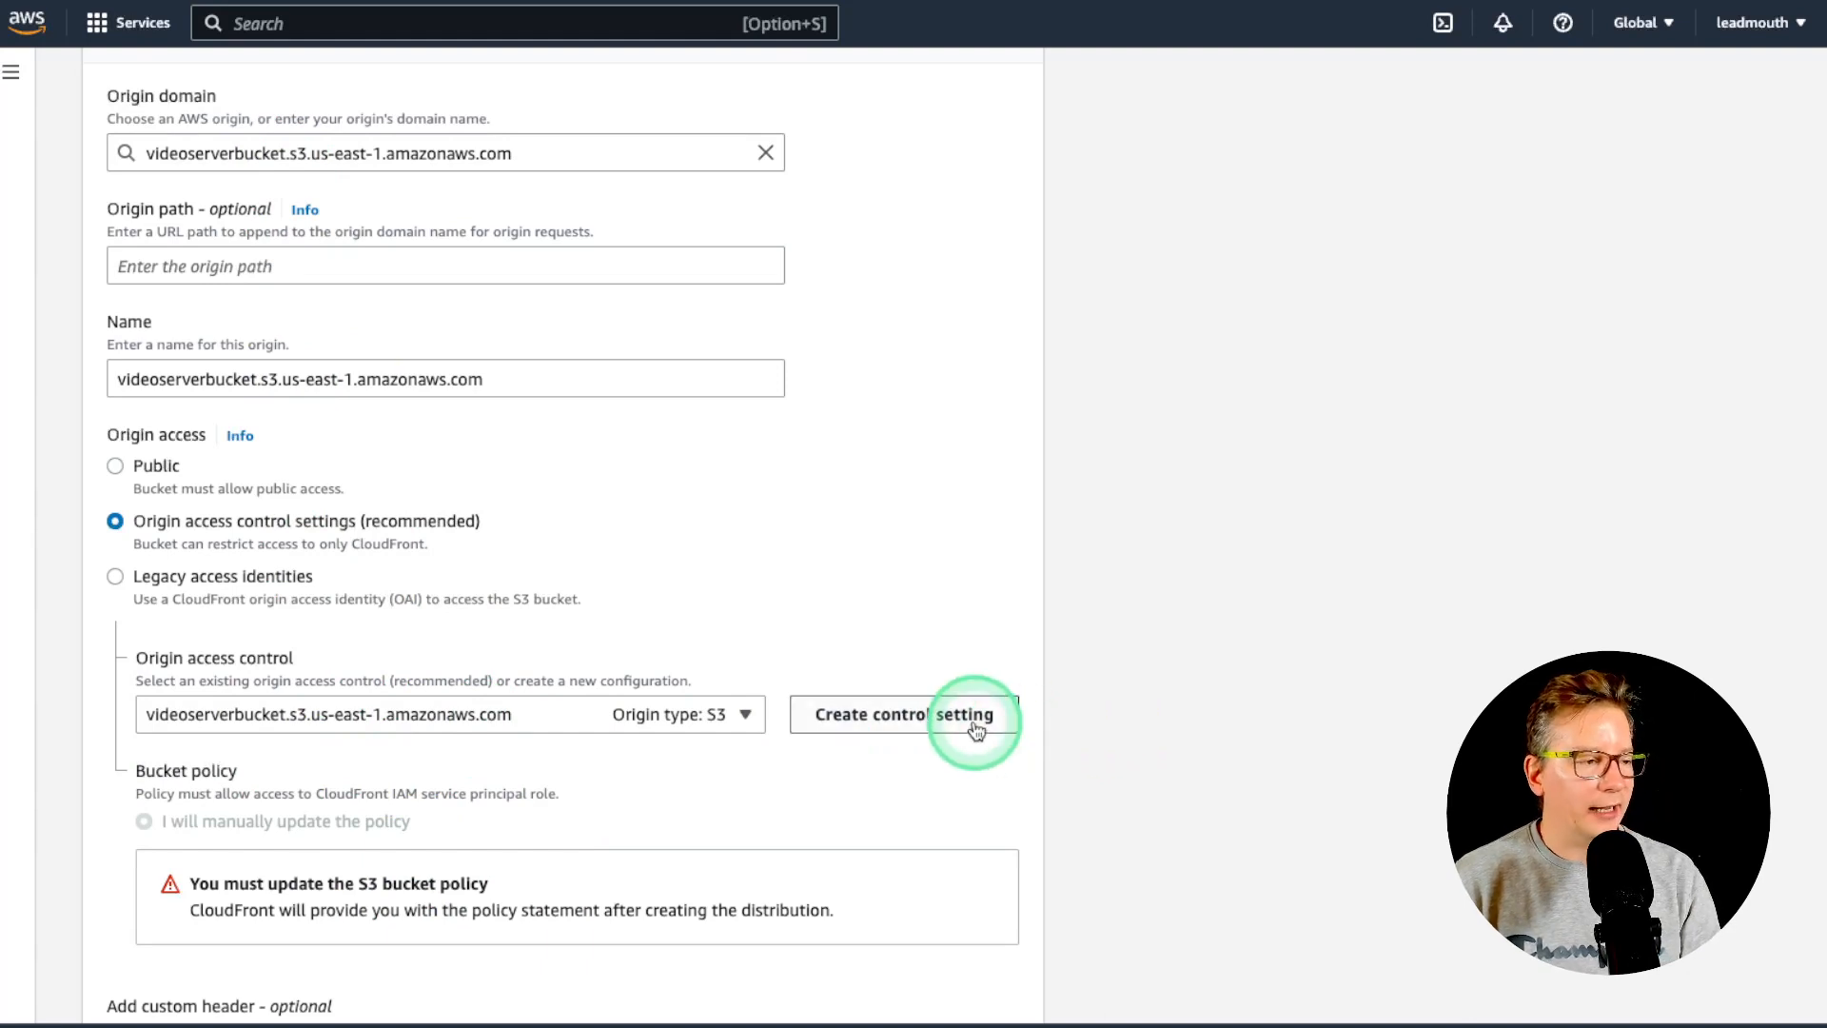
scroll(1152, 666, "down", 3)
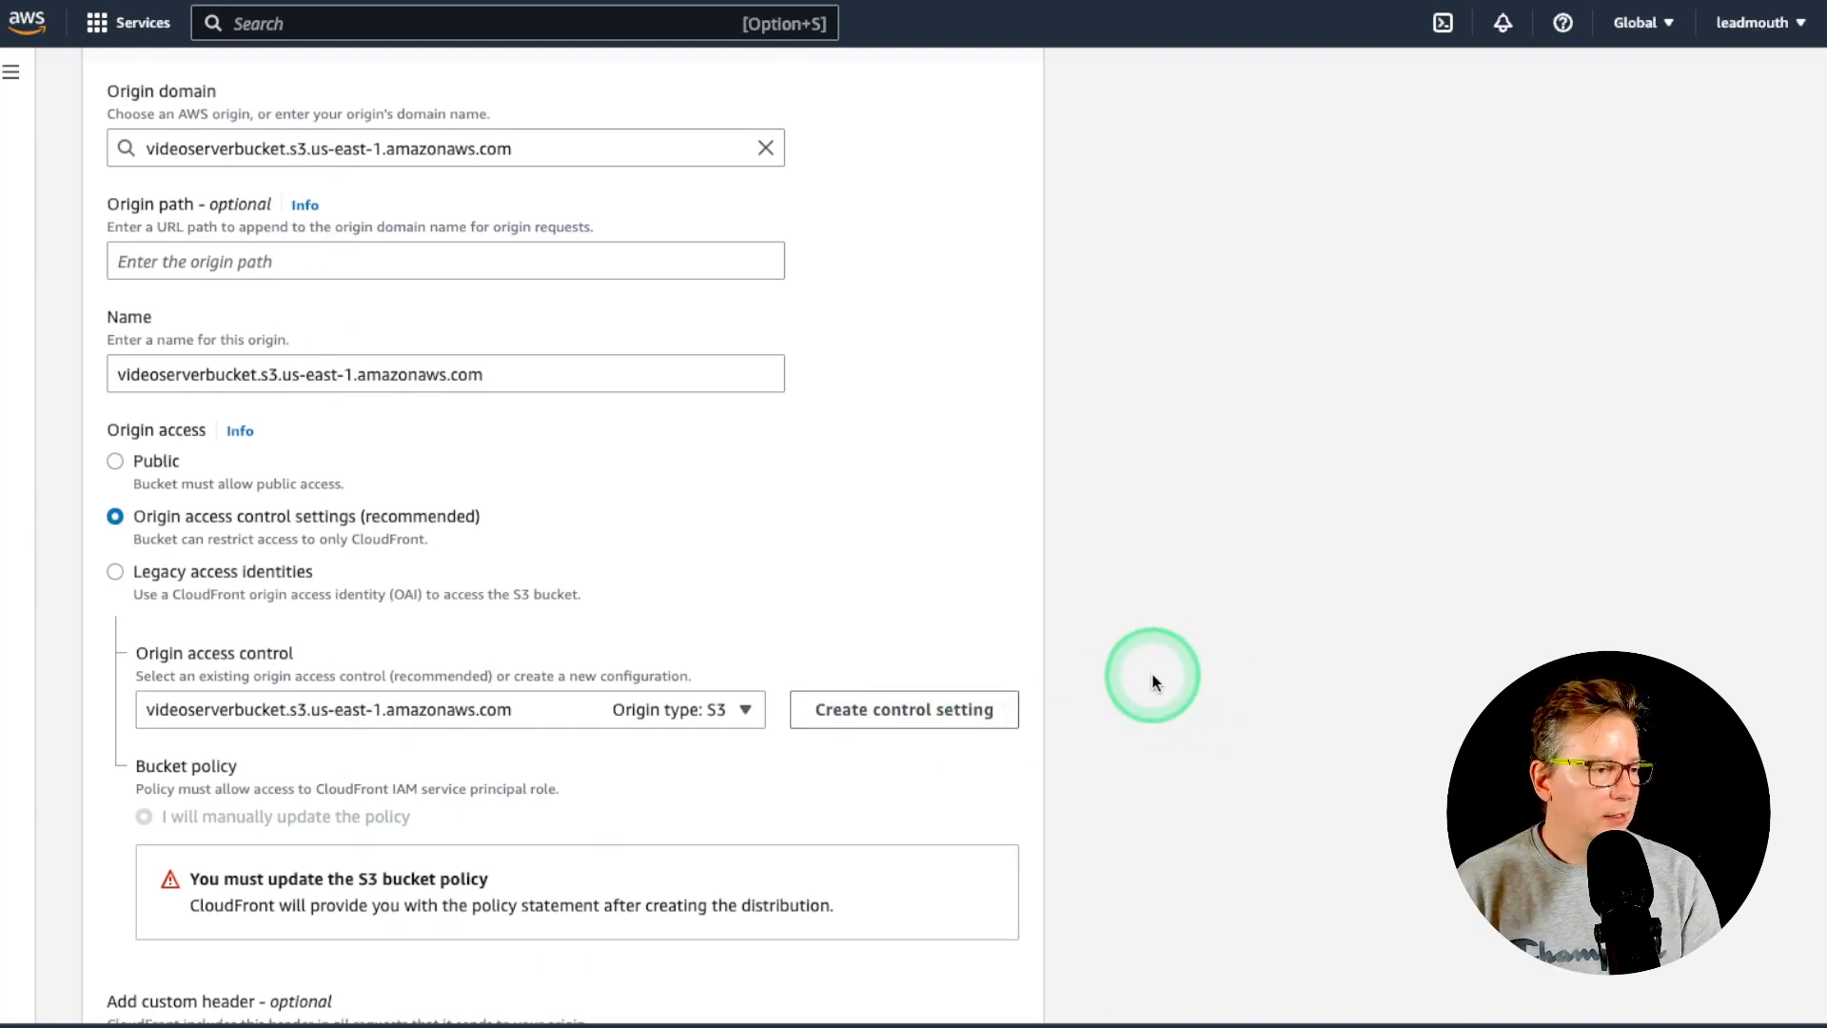
- Set viewer protocol policy to Redirect HTTP to HTTPS and enter description 'Alpha Video Server'
scroll(1156, 666, "down", 10)
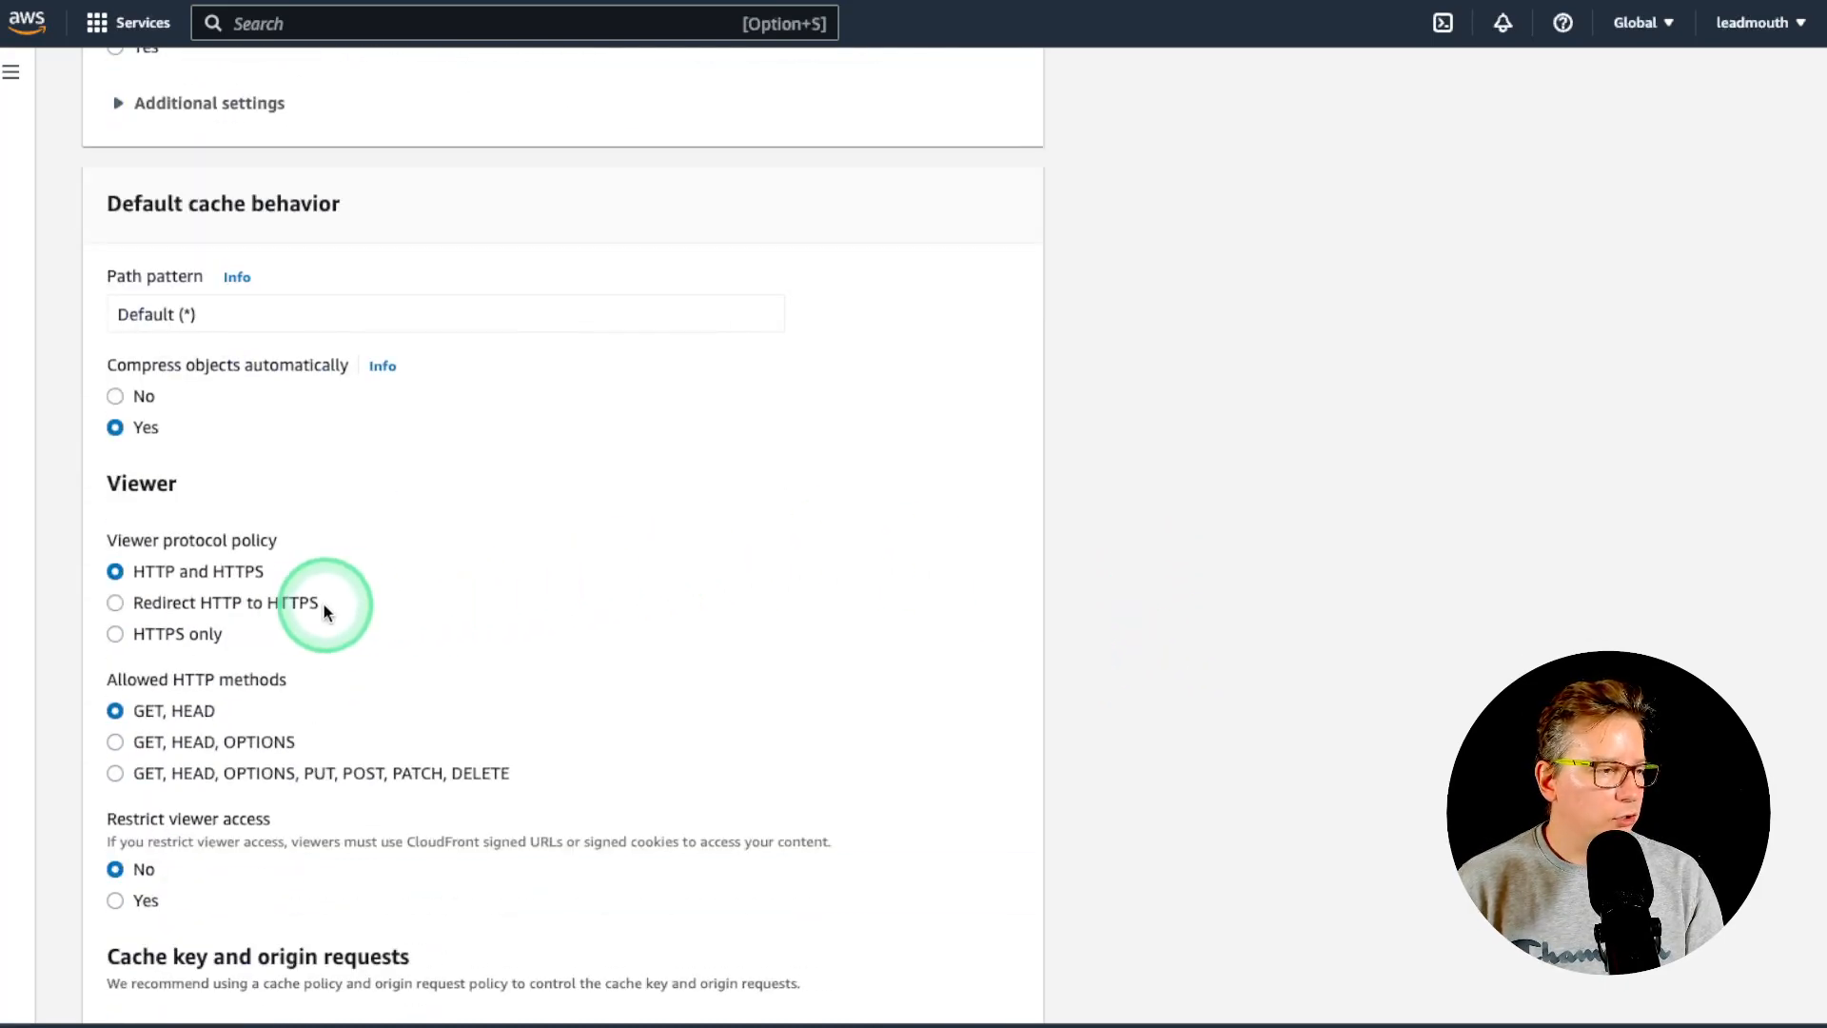
left_click(173, 603)
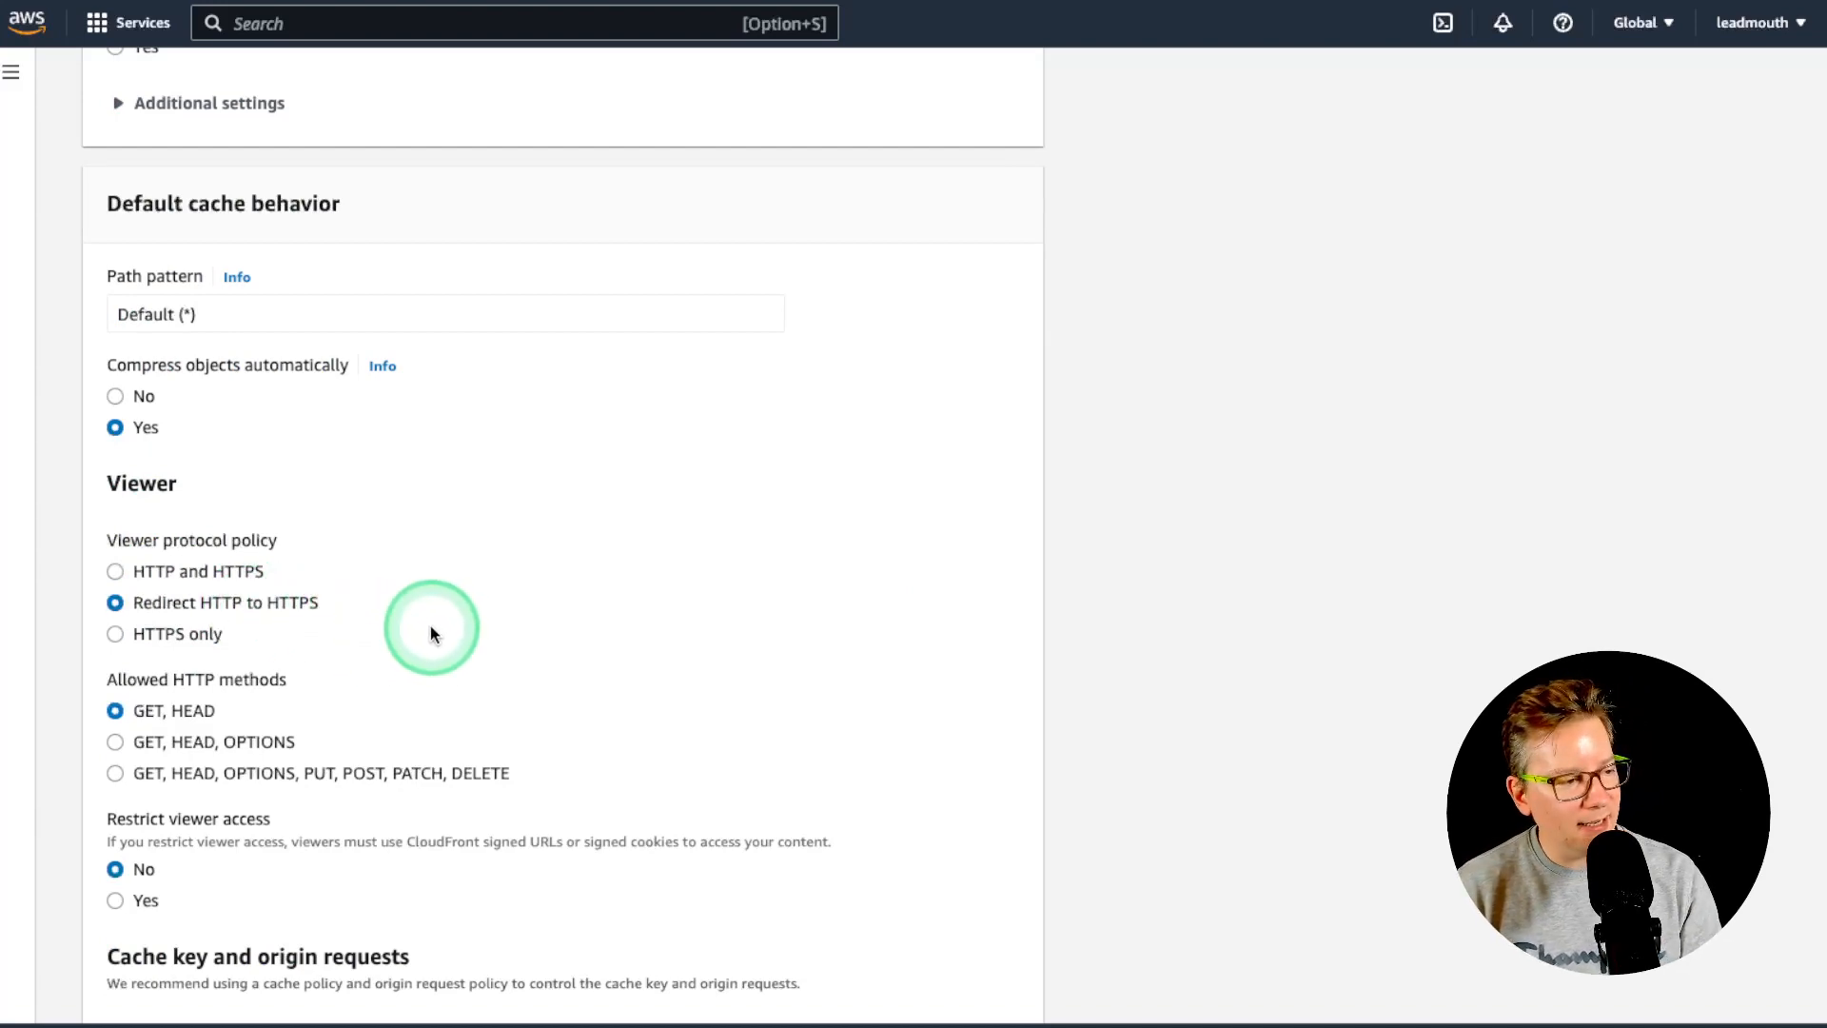
scroll(431, 633, "down", 8)
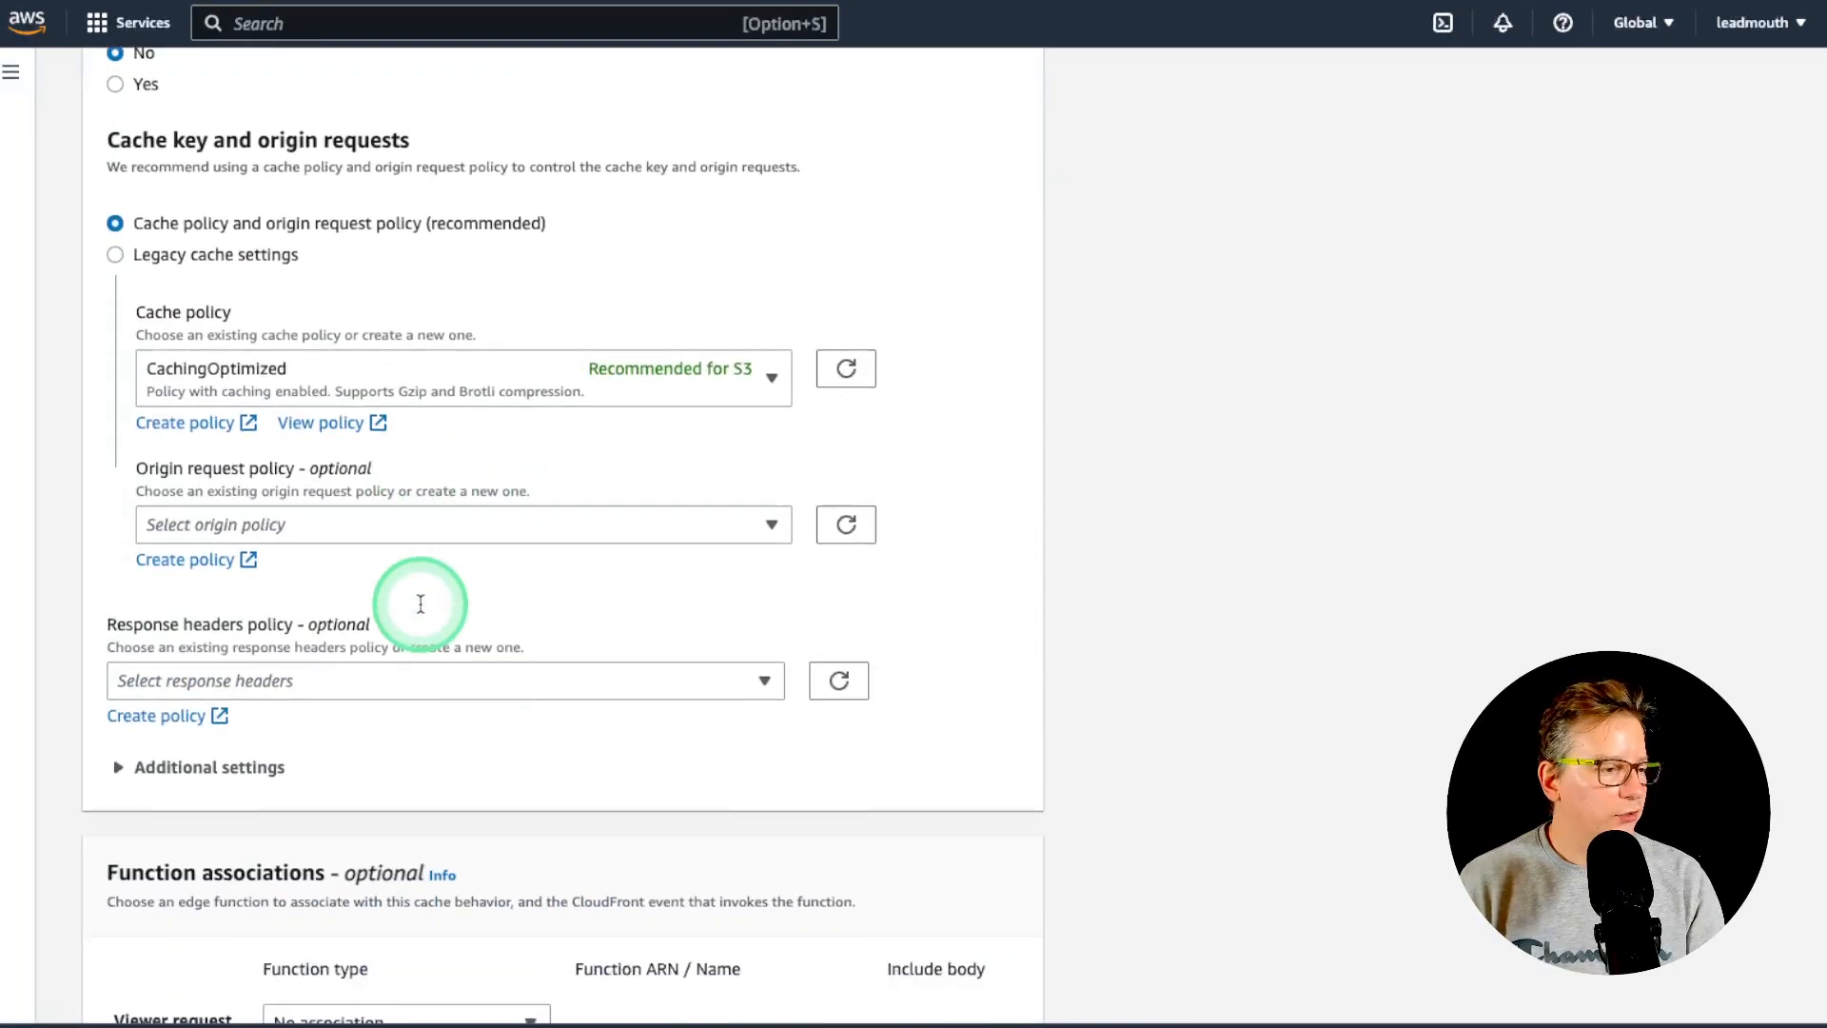
scroll(421, 603, "down", 10)
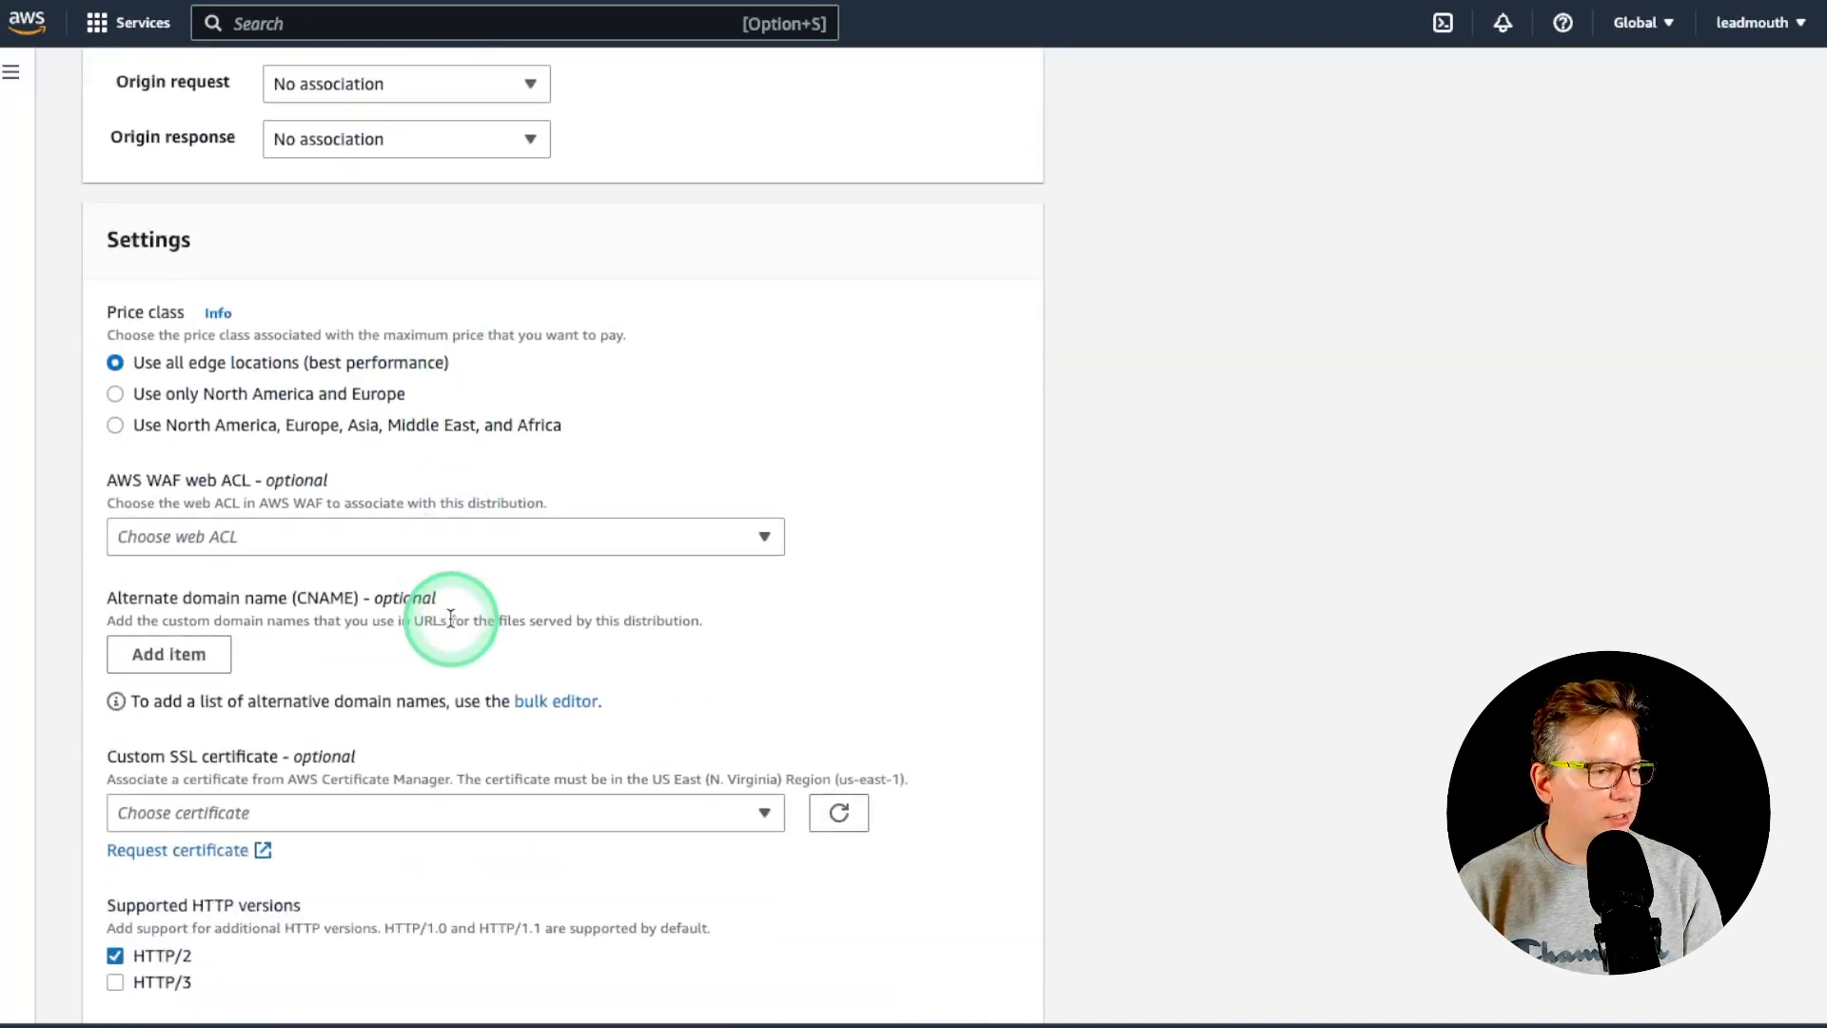
scroll(443, 620, "down", 3)
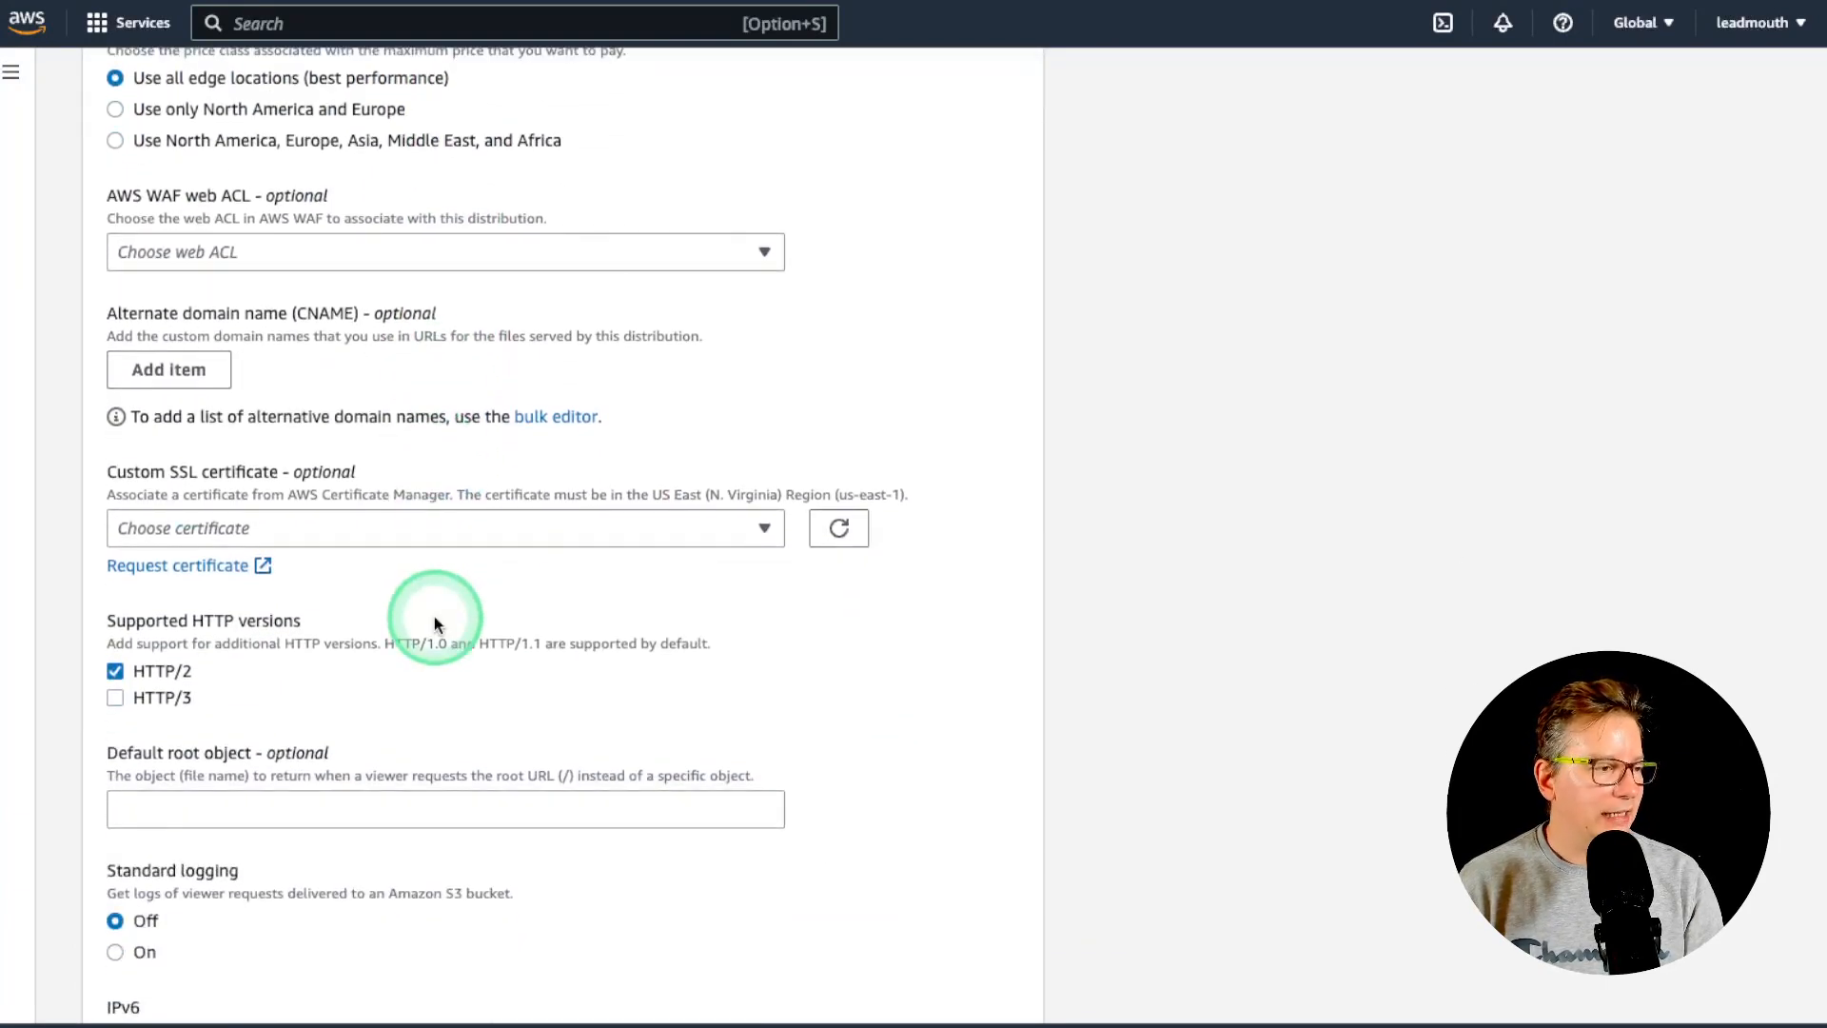
scroll(435, 623, "down", 2)
scroll(429, 615, "down", 1)
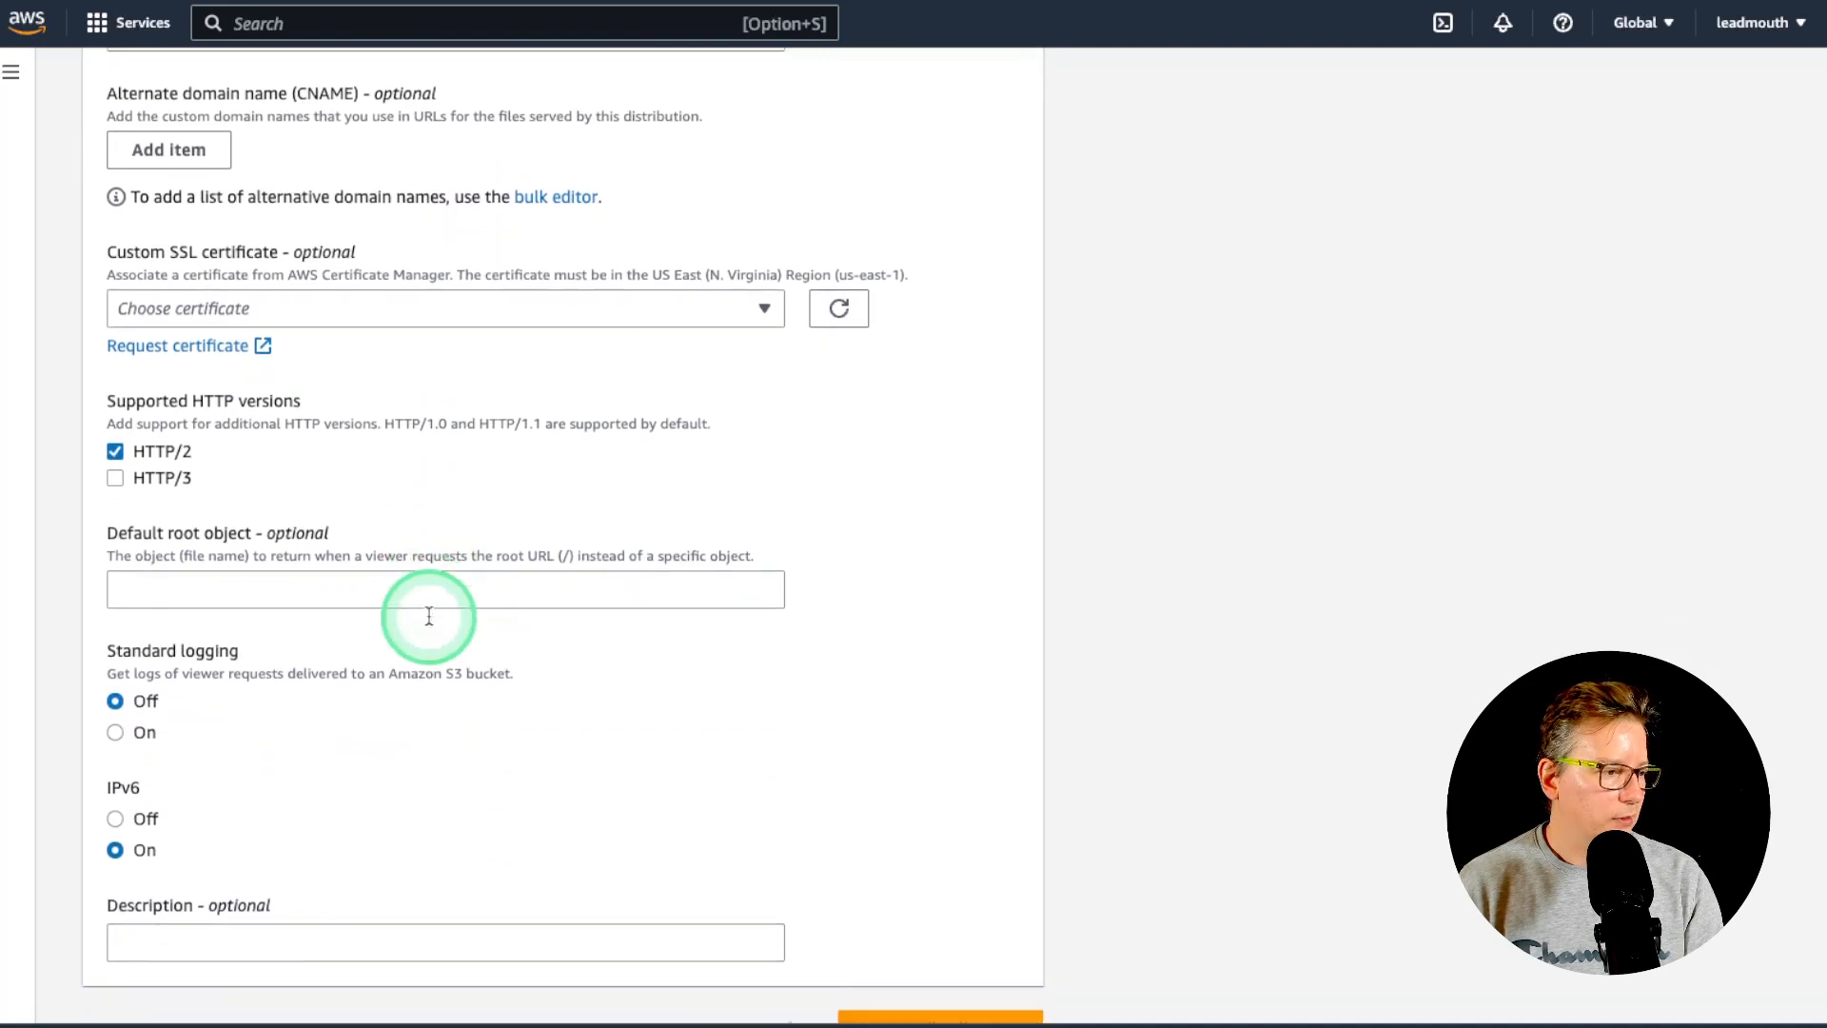
scroll(430, 616, "down", 1)
left_click(373, 891)
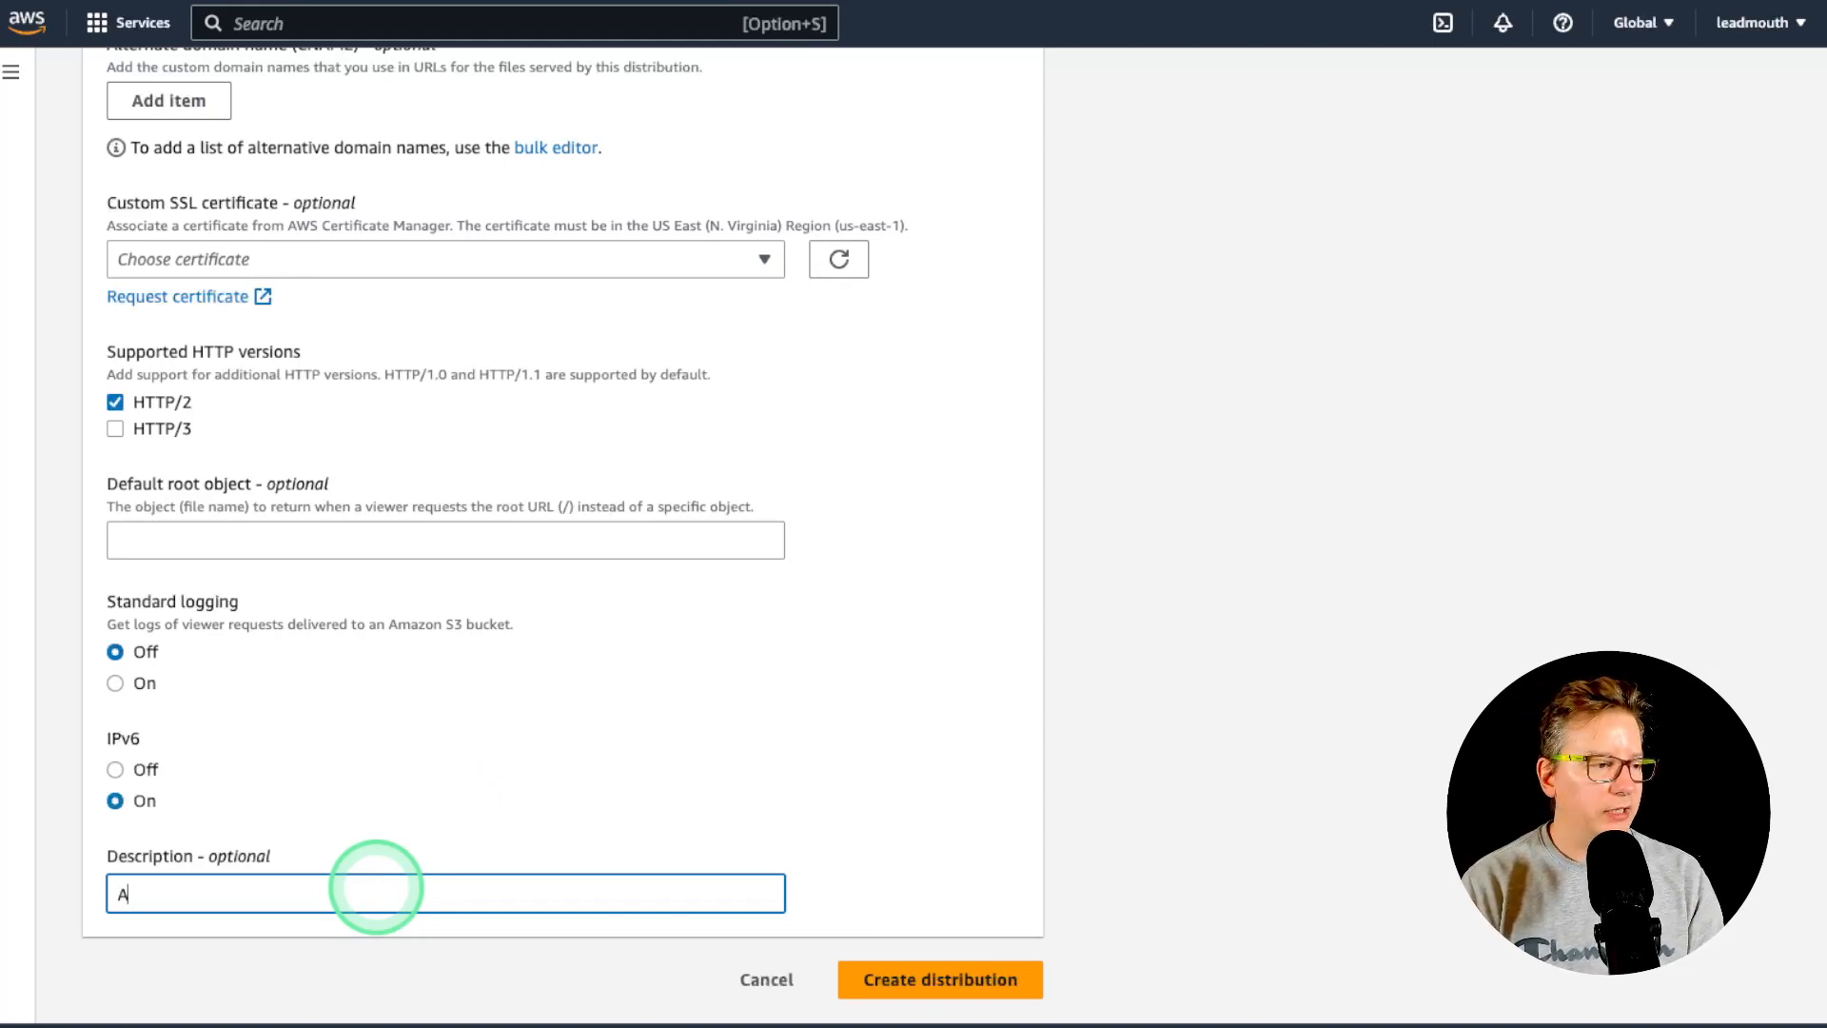
type("Alpha Vid")
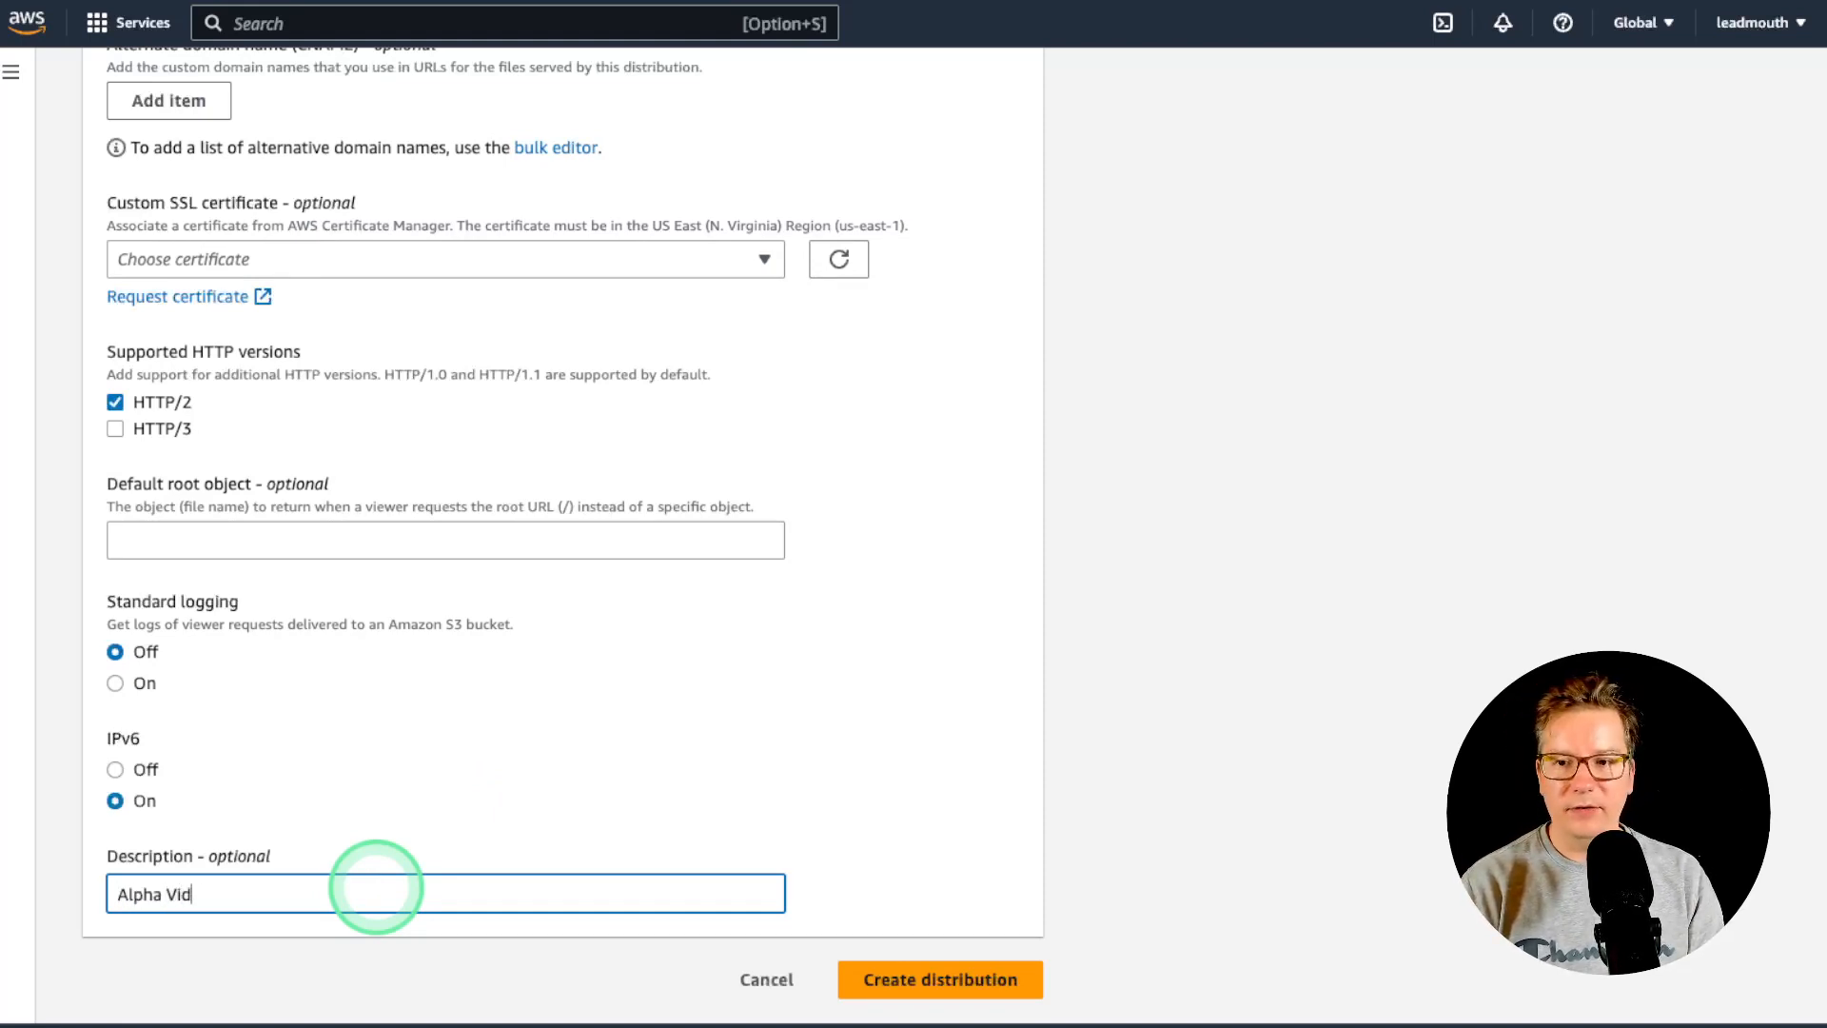
type("eo Server")
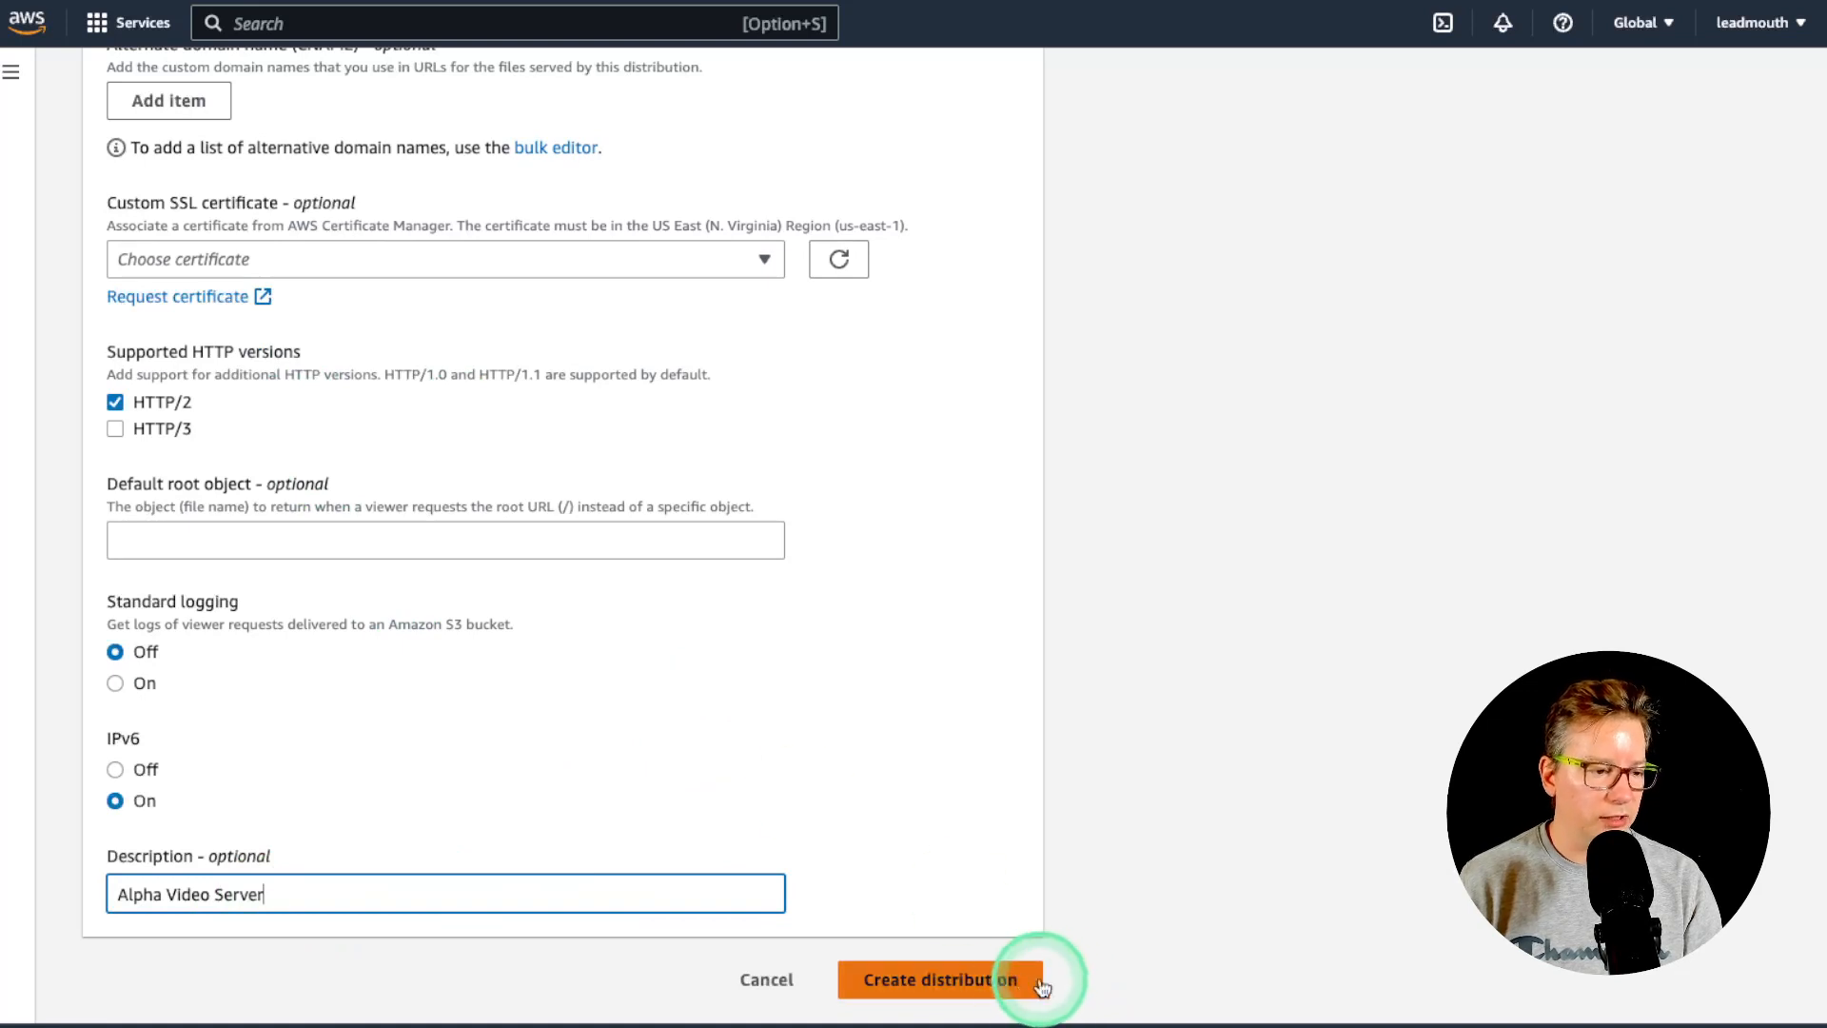
- Create the Alpha Video Server distribution EXHTNJCDBJYXT and copy its distribution domain name
left_click(989, 978)
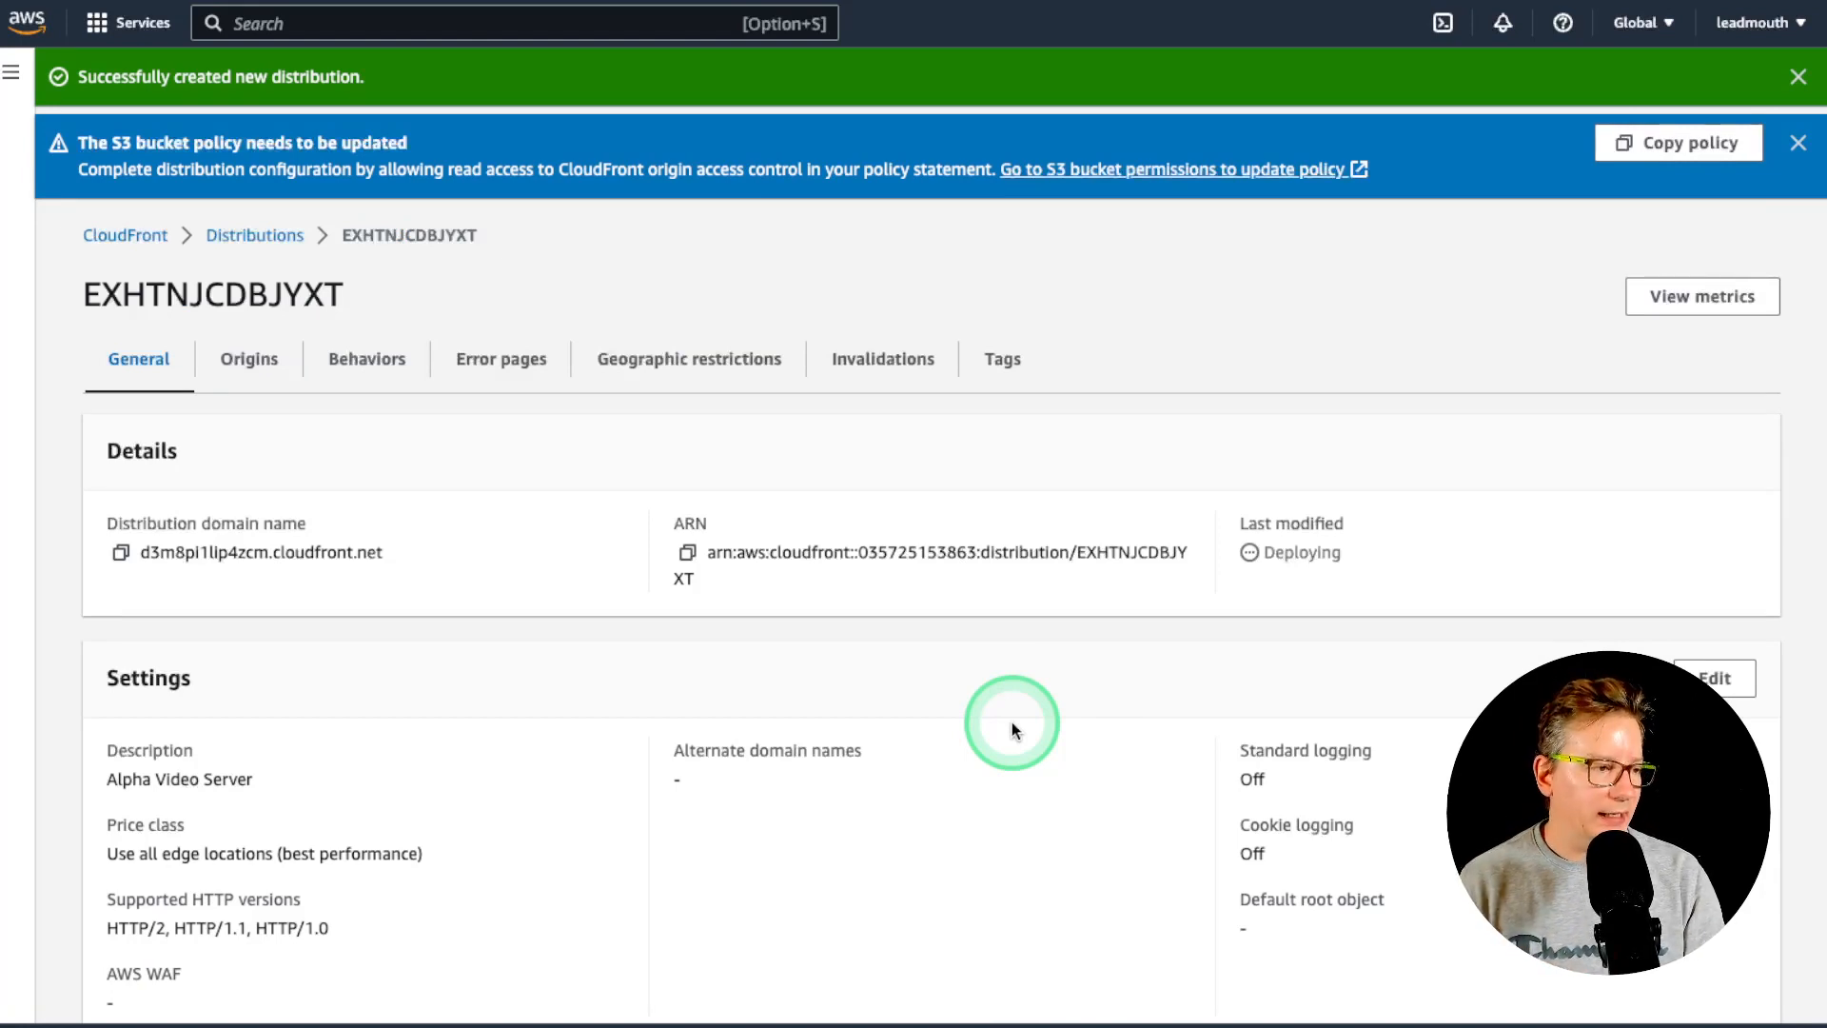
double_click(171, 297)
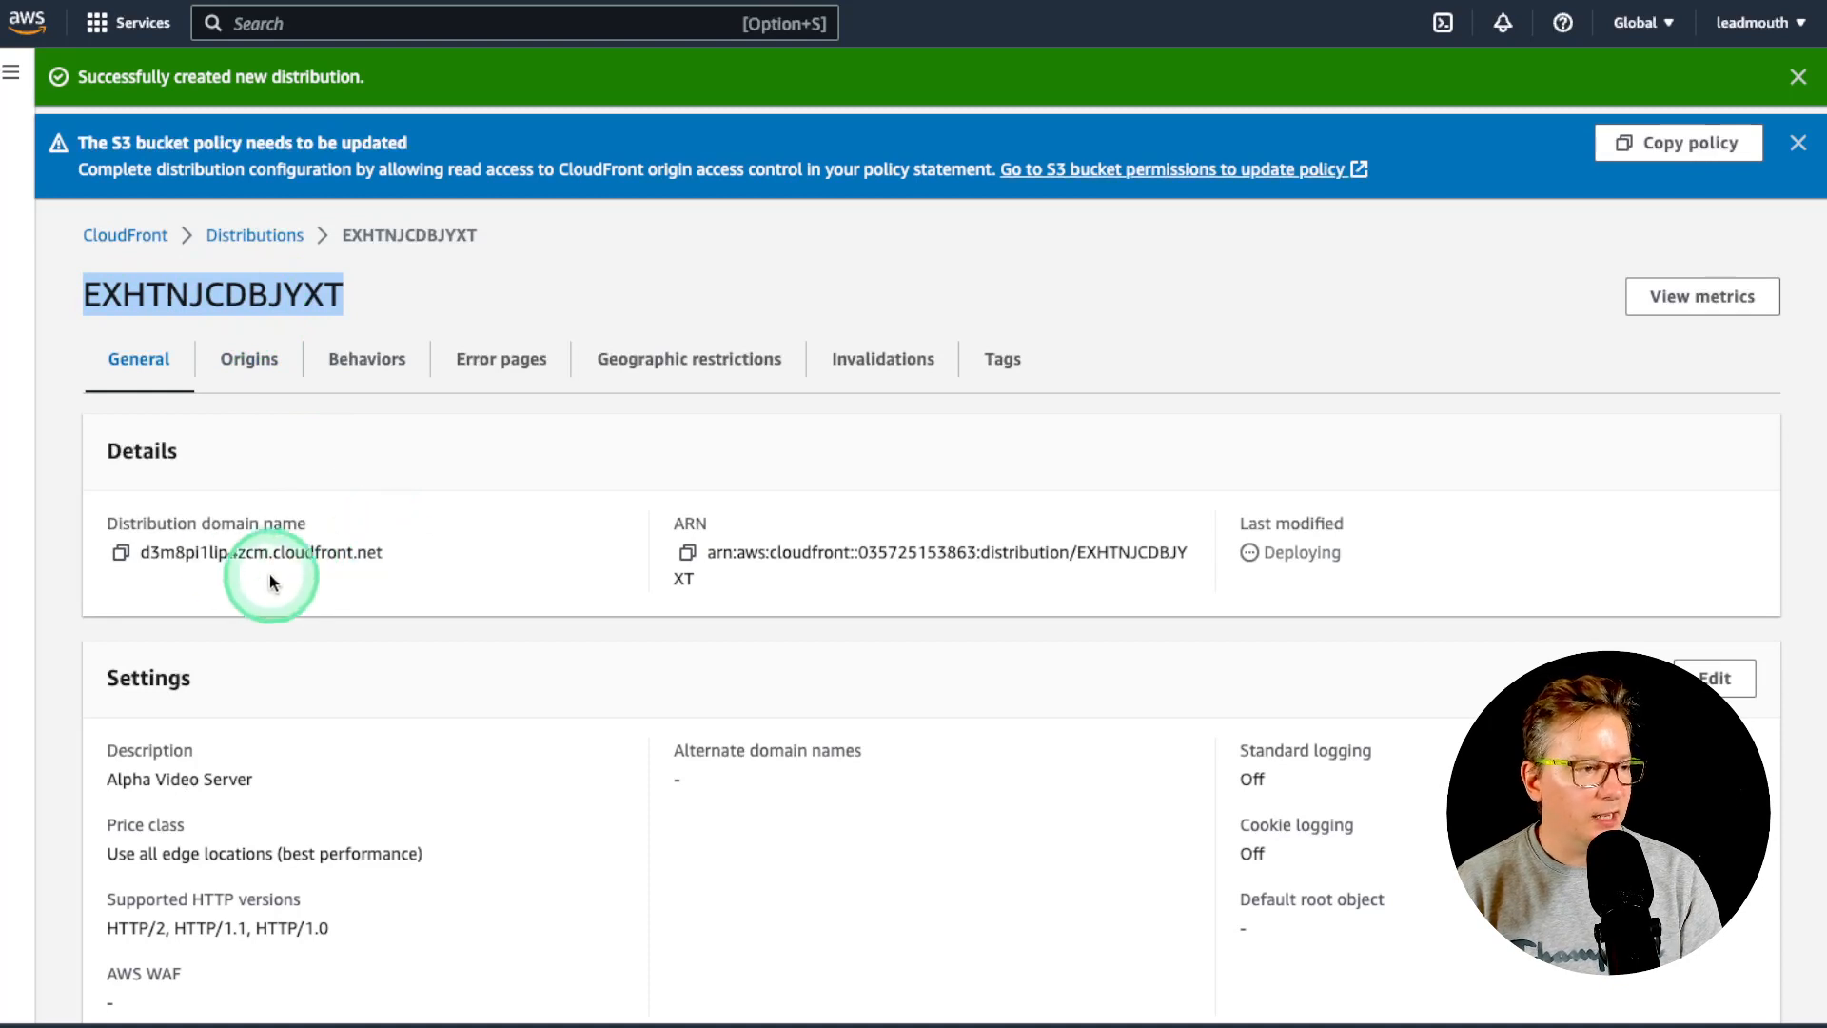
left_click(215, 557)
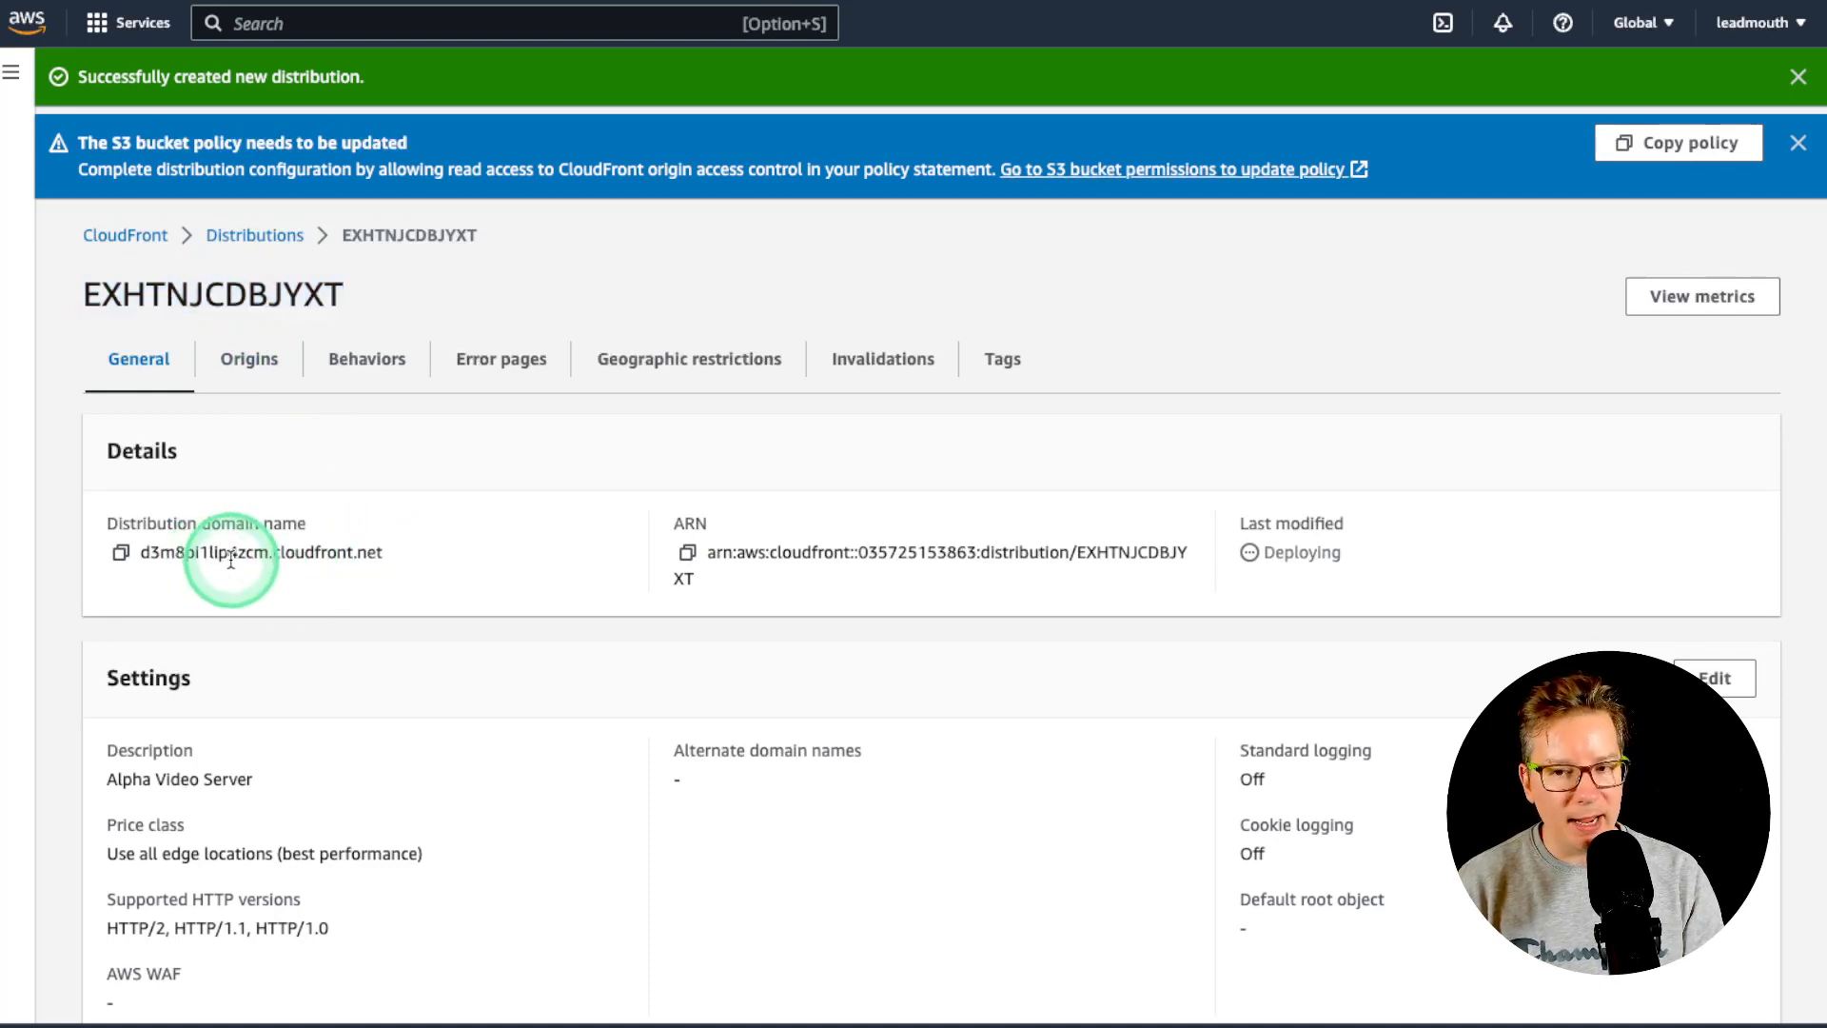
left_click(121, 552)
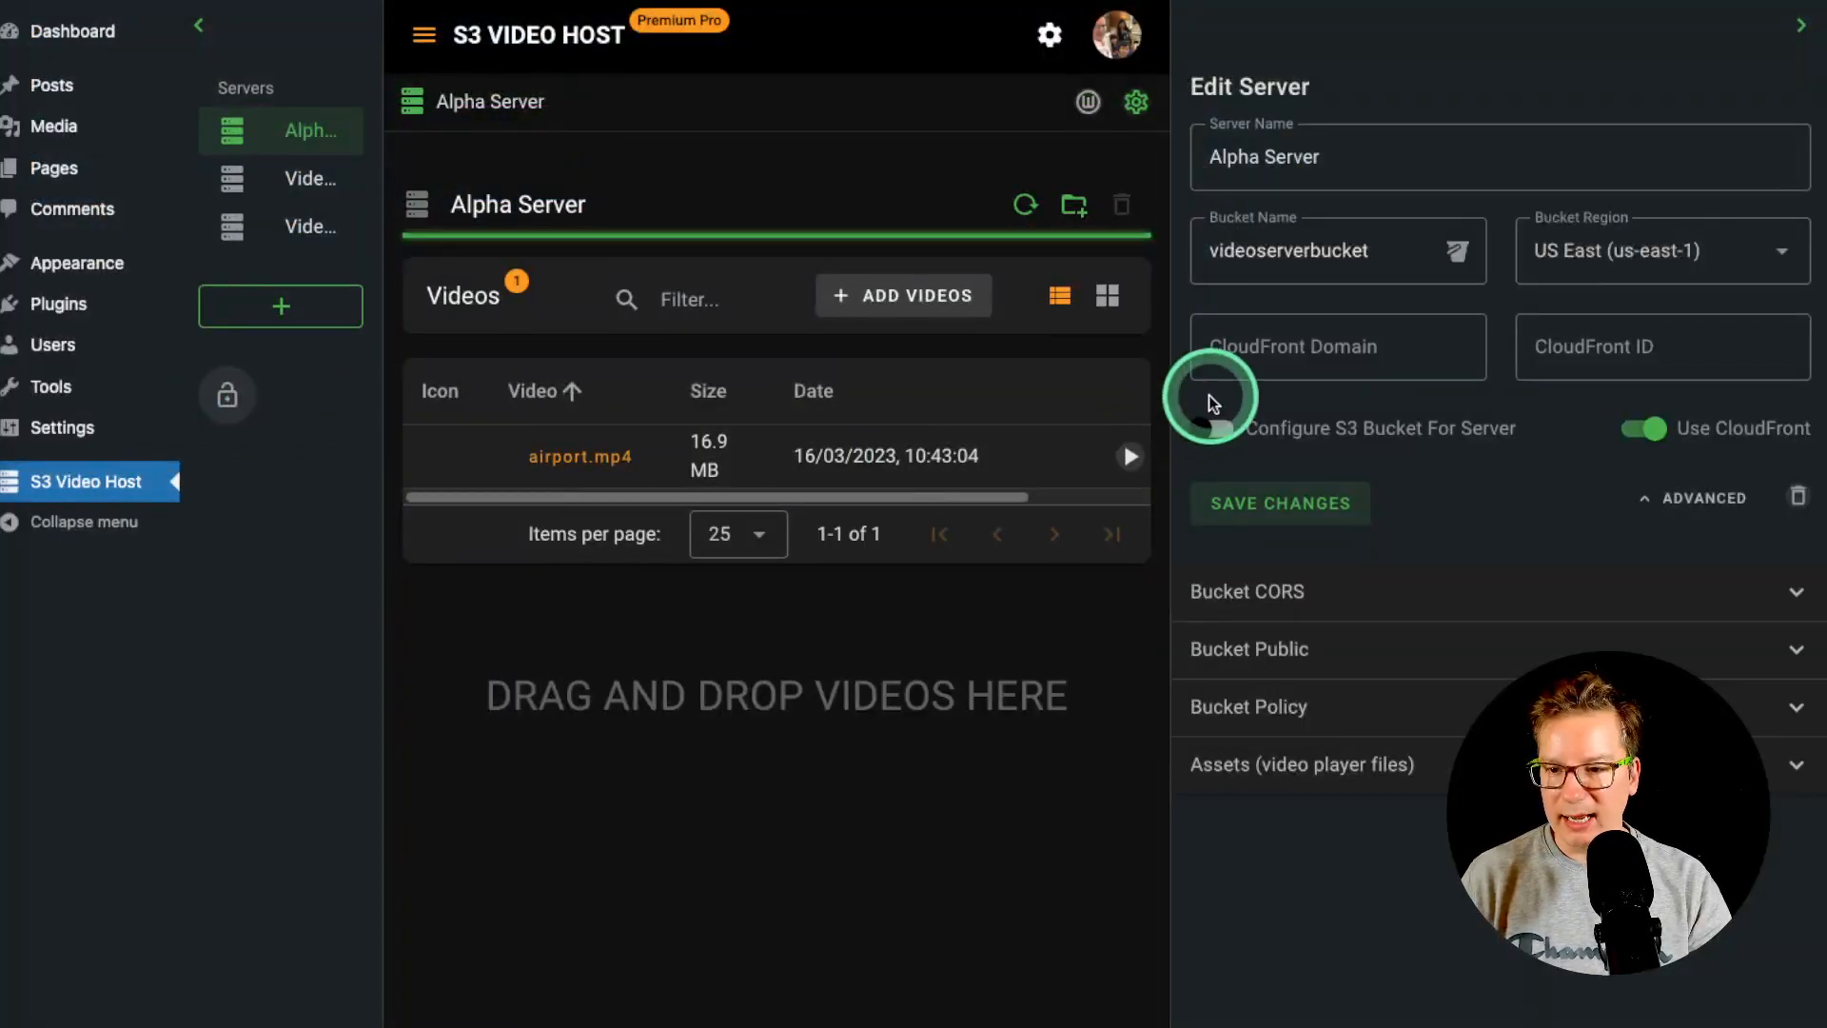
left_click(1312, 350)
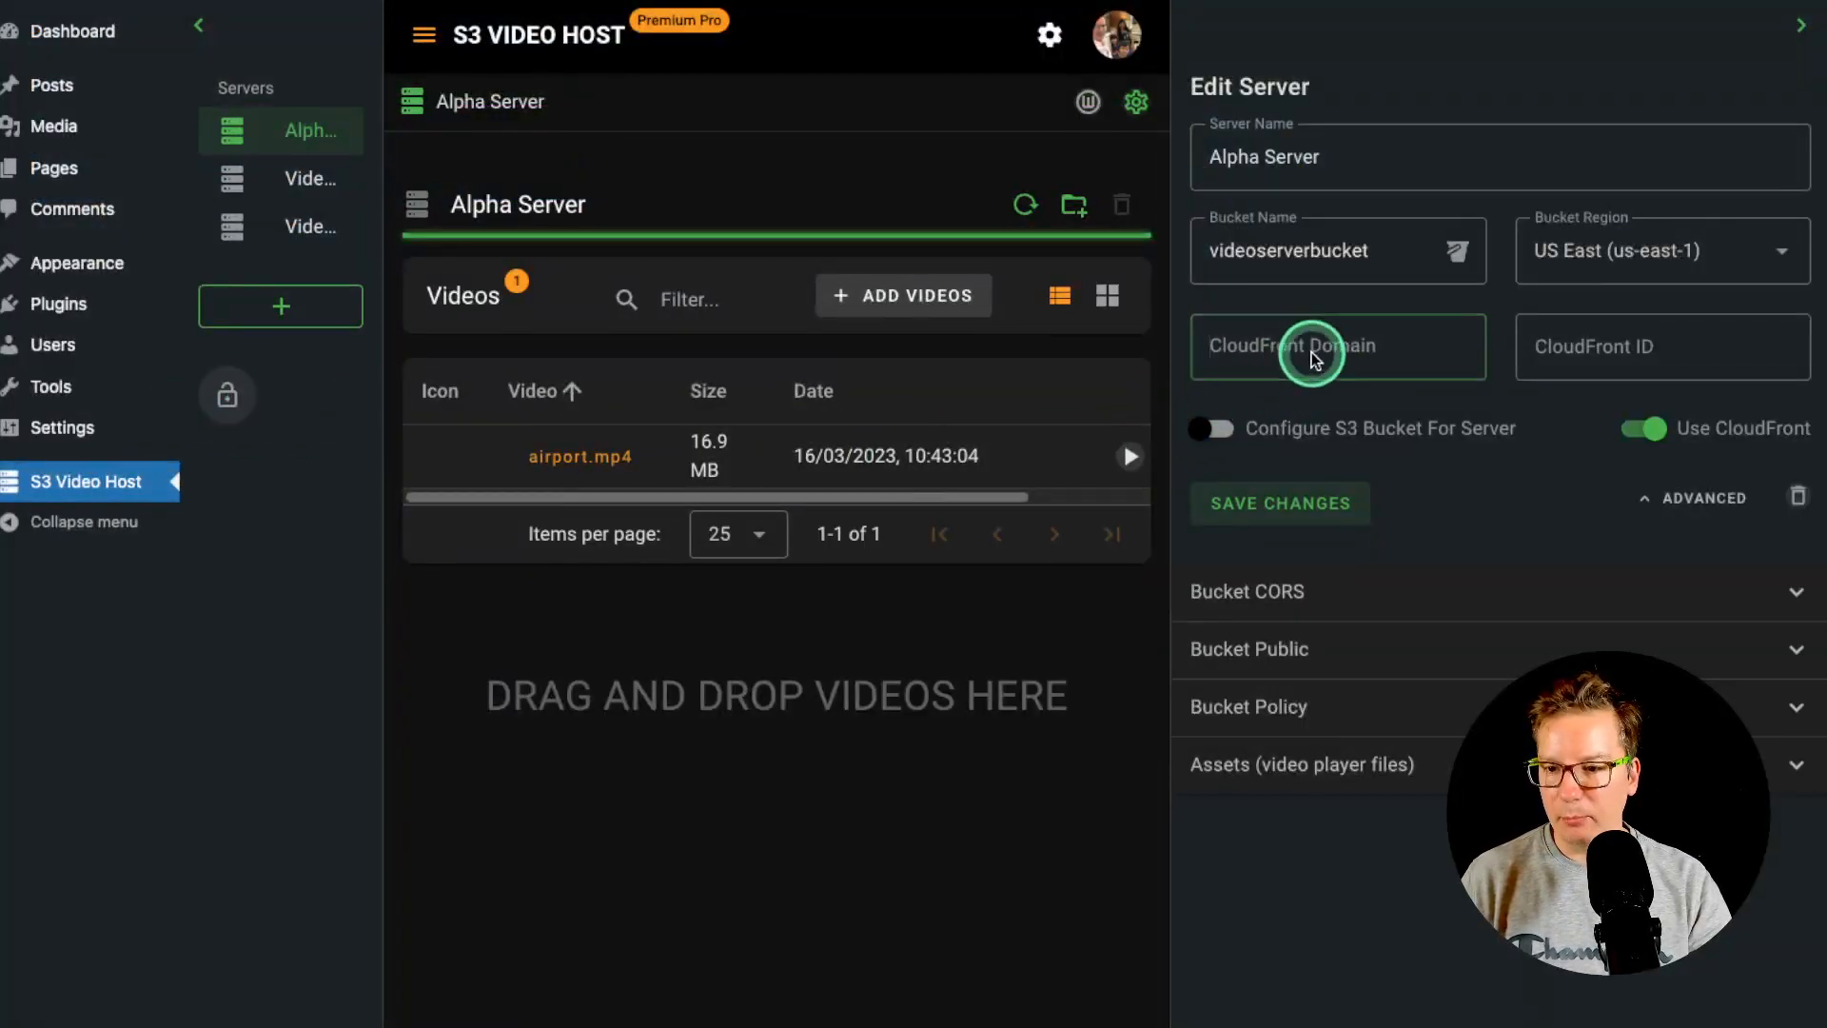
- Fill Alpha Server's CloudFront Domain d3m8pi1lip4zcm.cloudfront.net and ID EXHTNJCDBJYXT, then save
right_click(1315, 349)
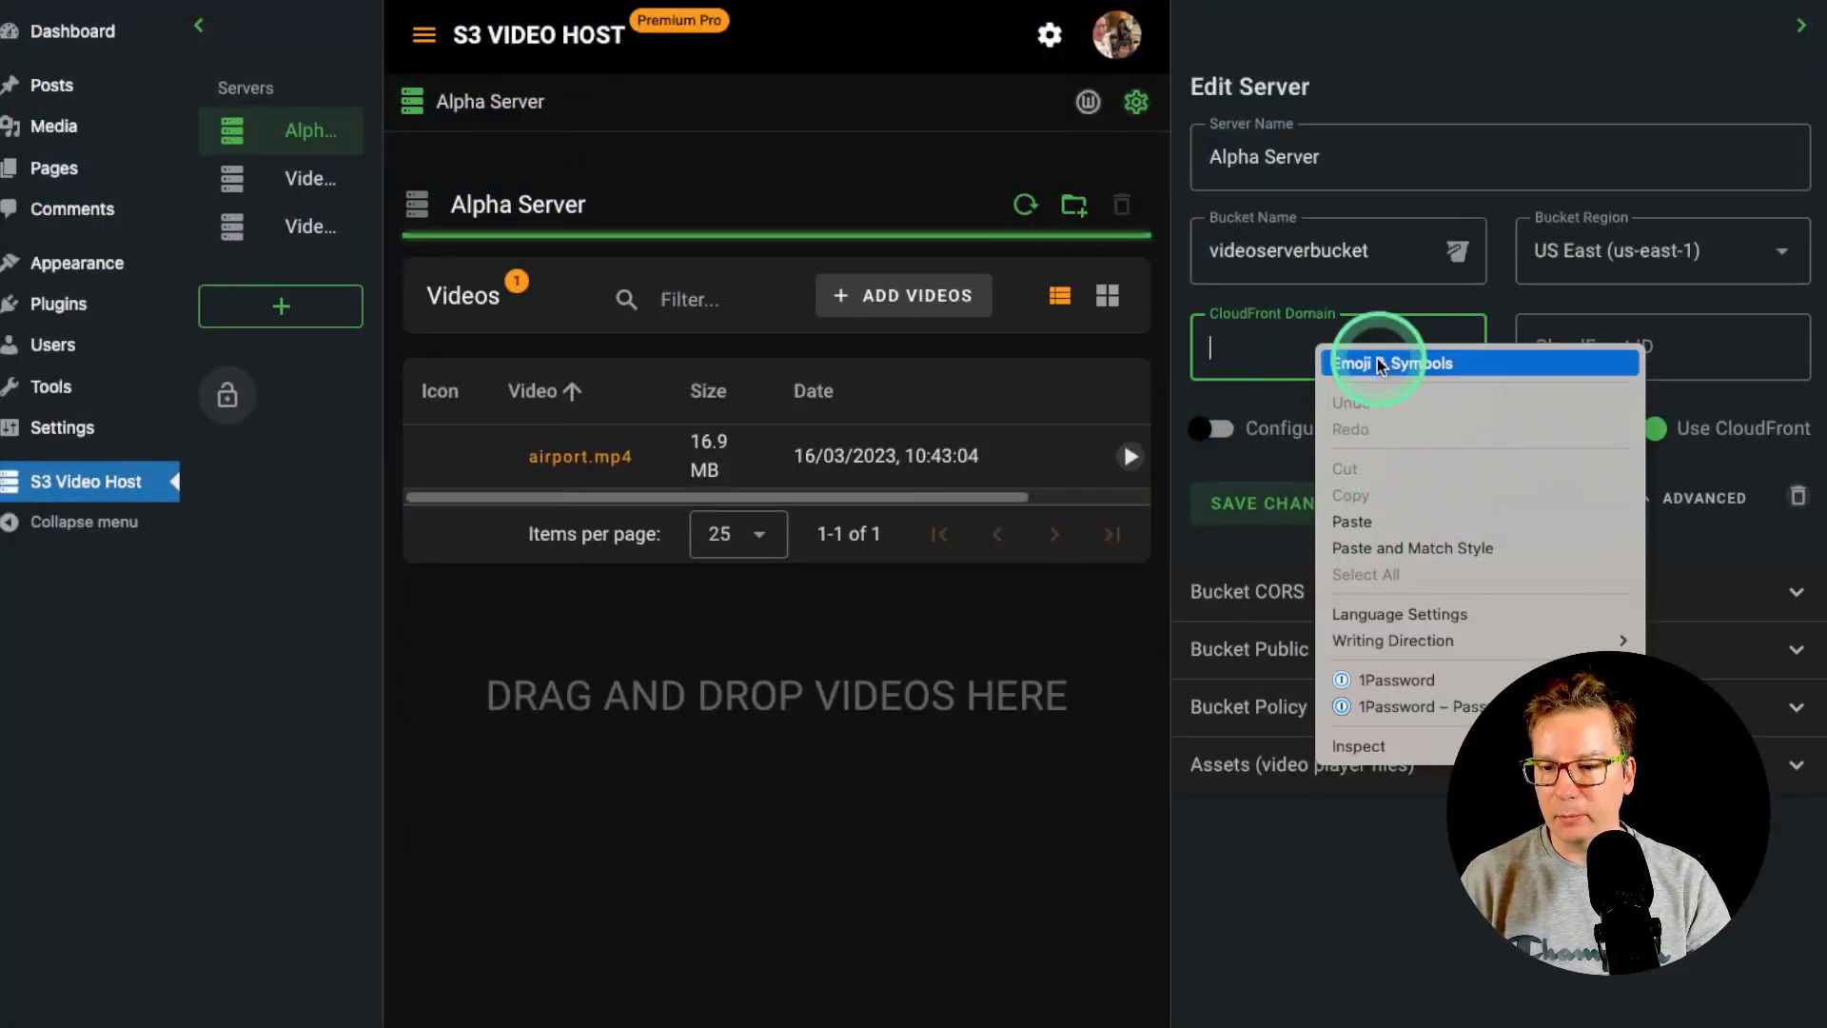
left_click(1384, 523)
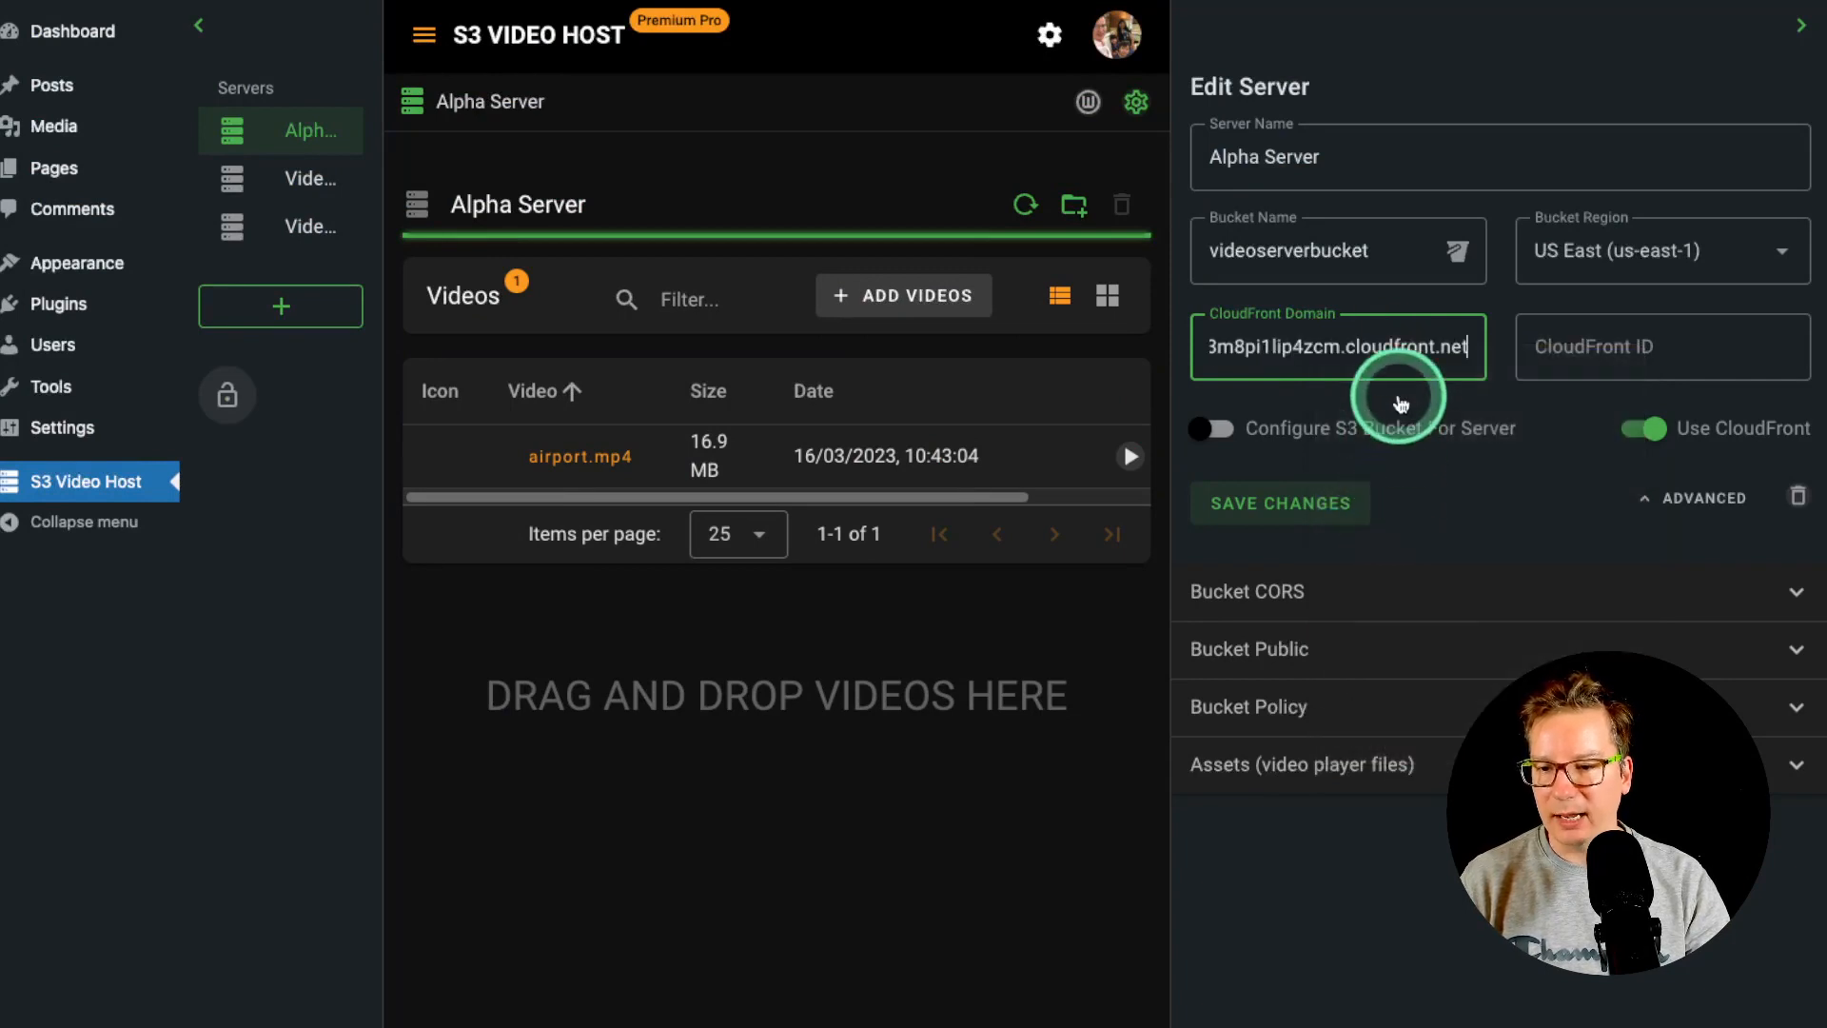
left_click(1611, 345)
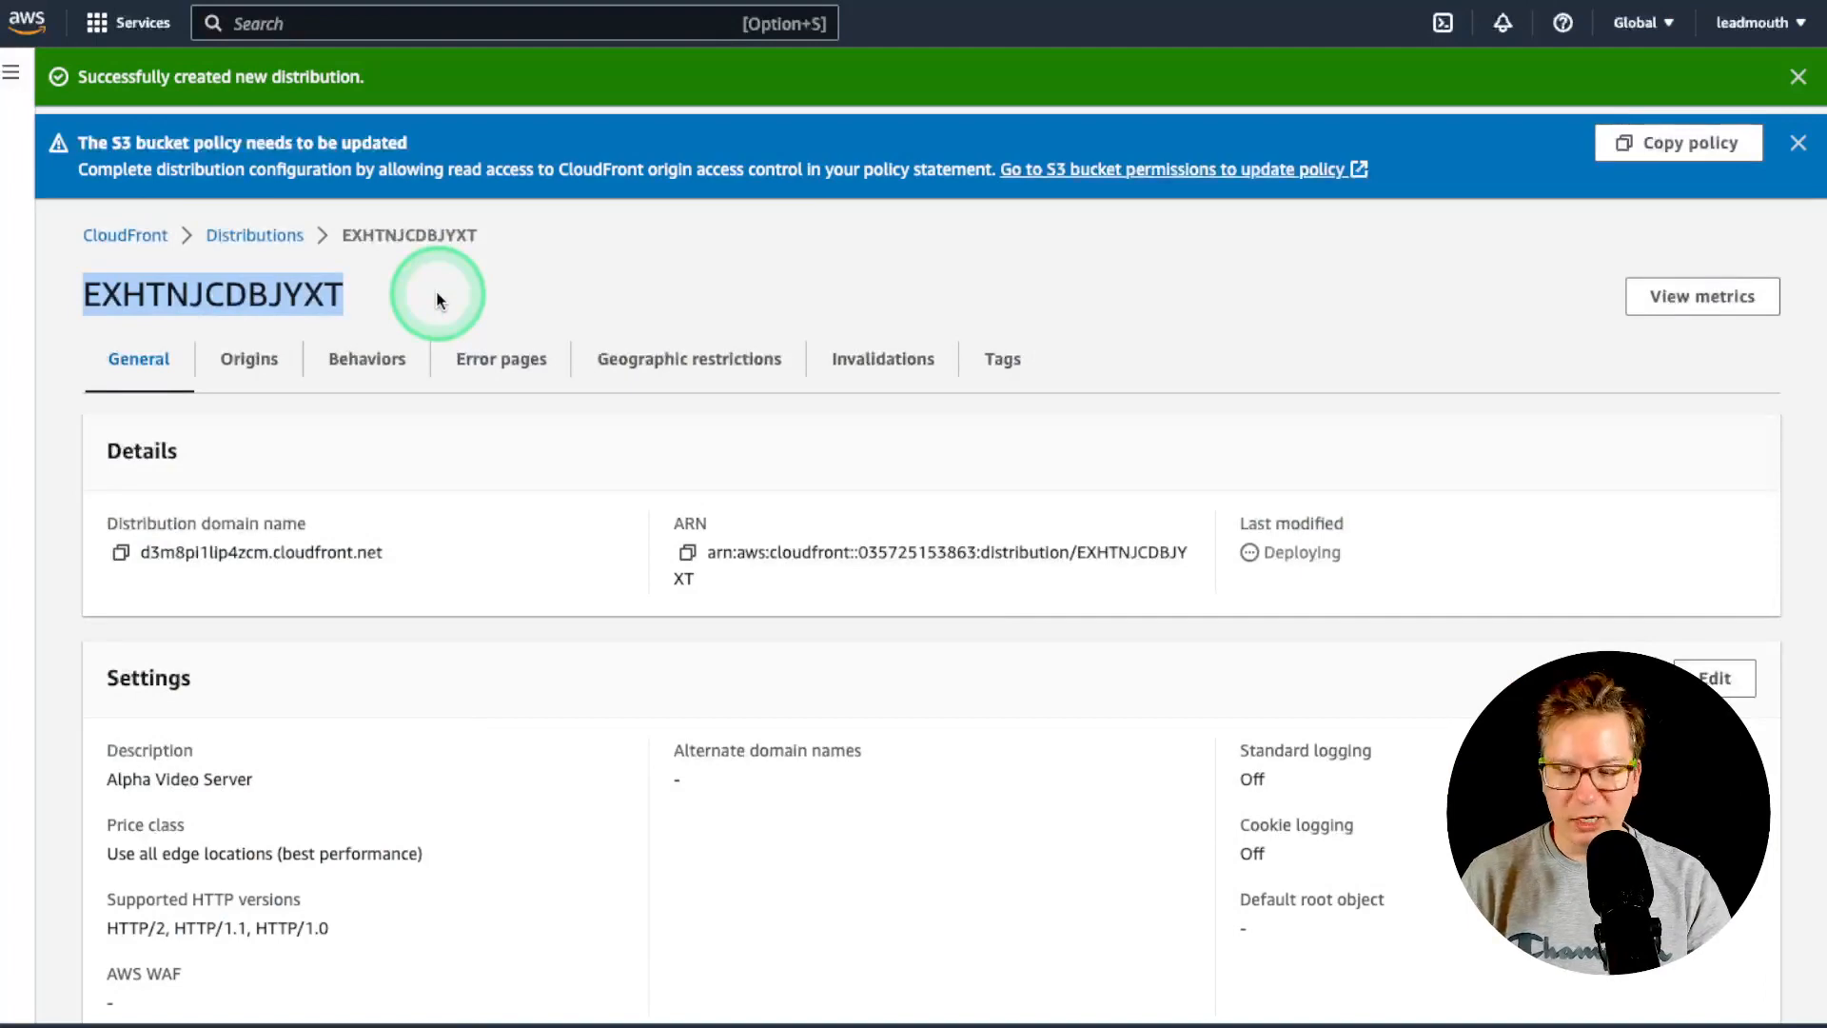
right_click(202, 304)
left_click(242, 362)
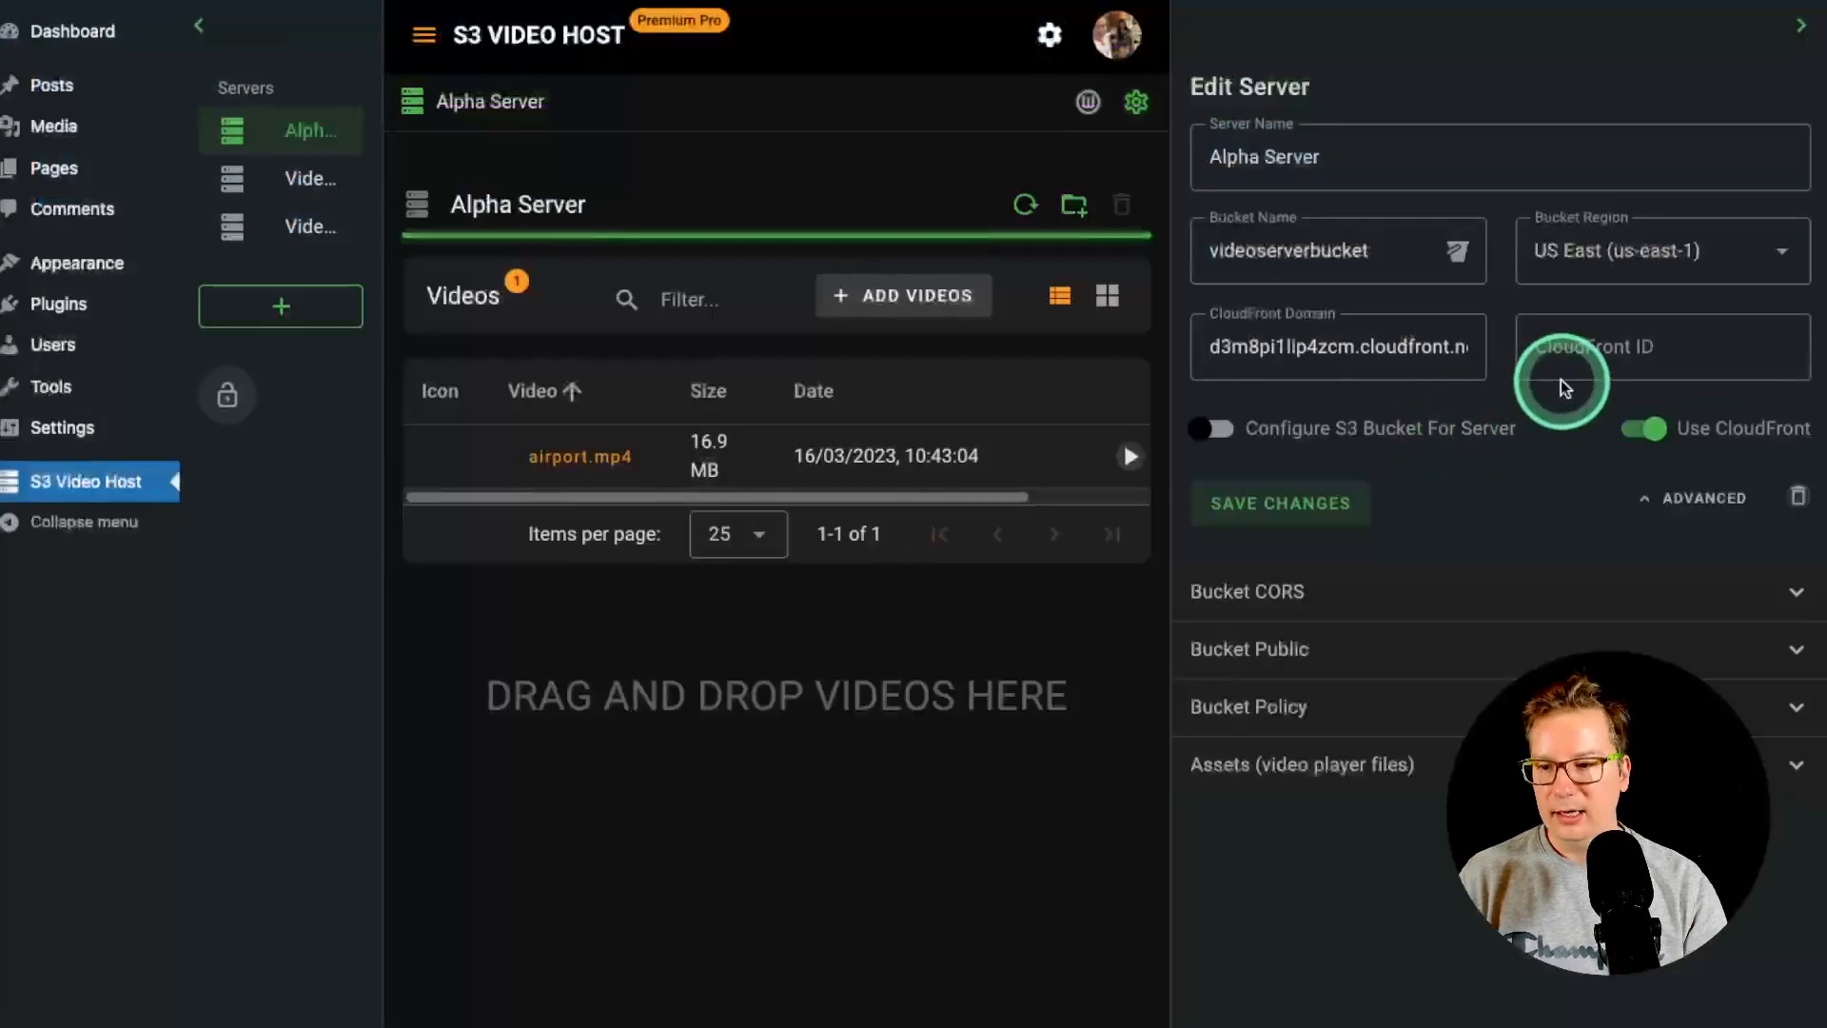
left_click(1598, 350)
key("ctrl+v")
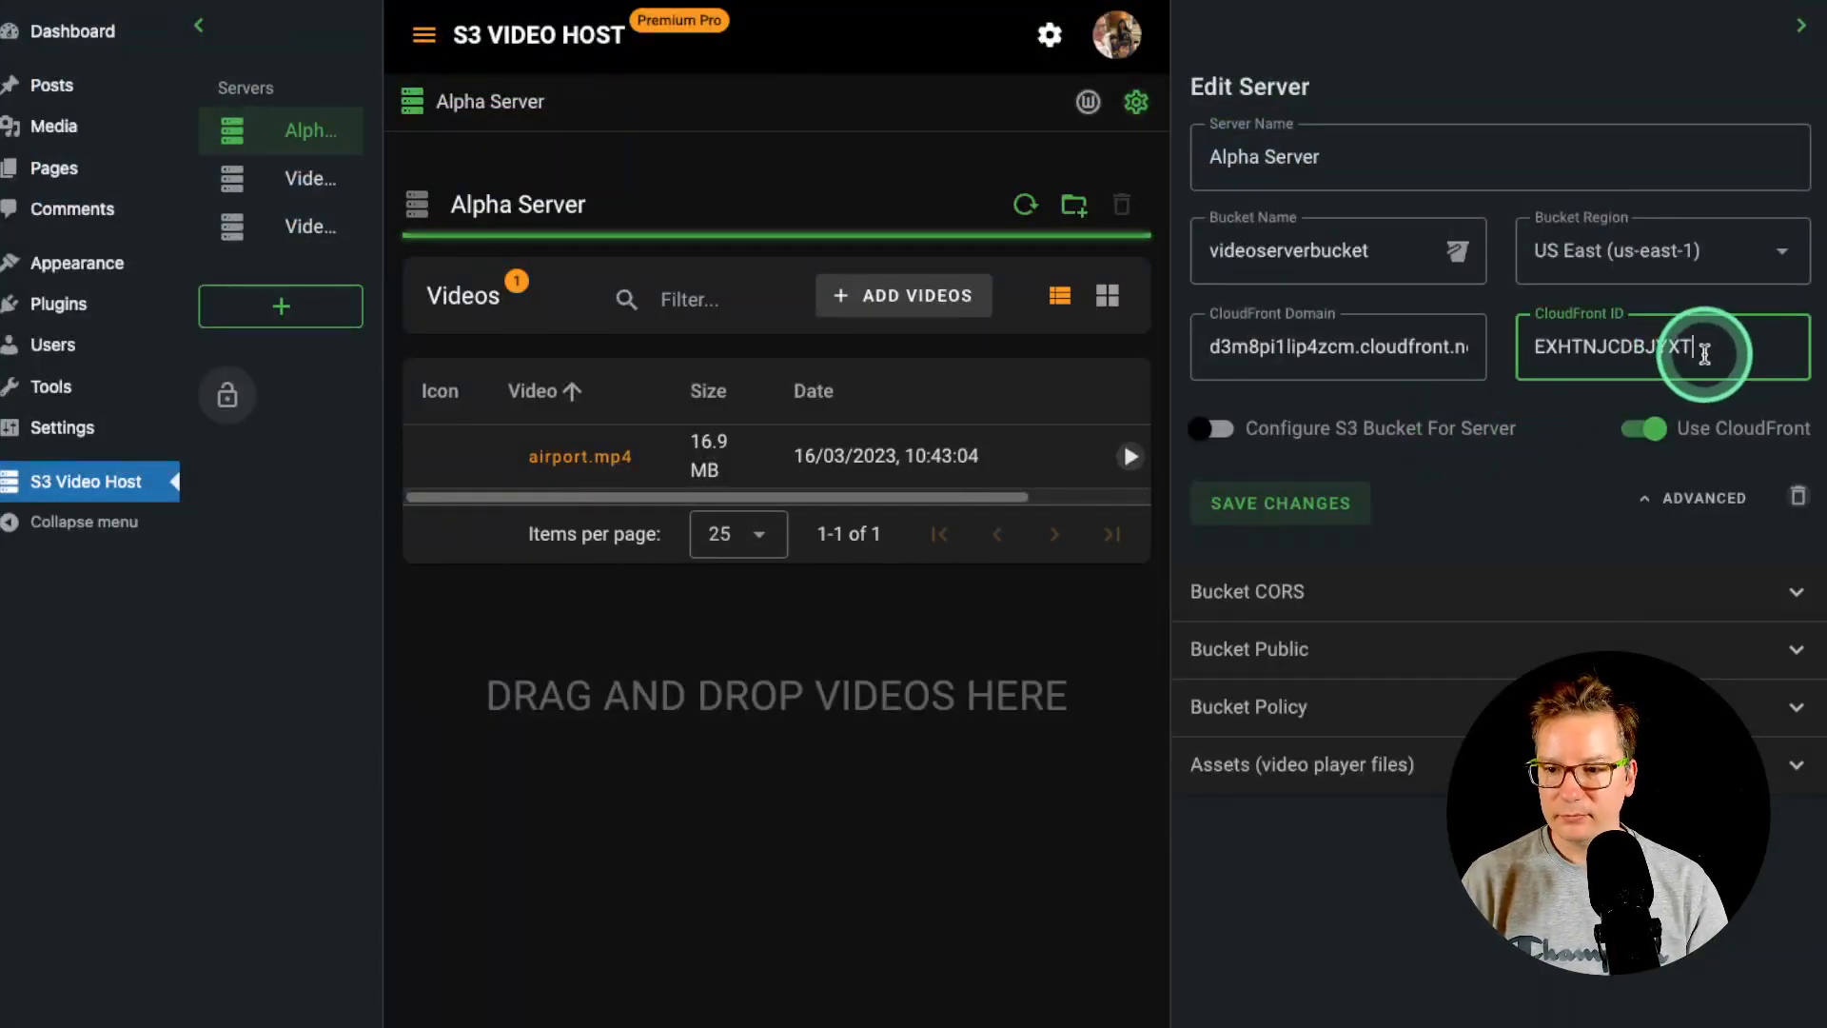
left_click(1328, 508)
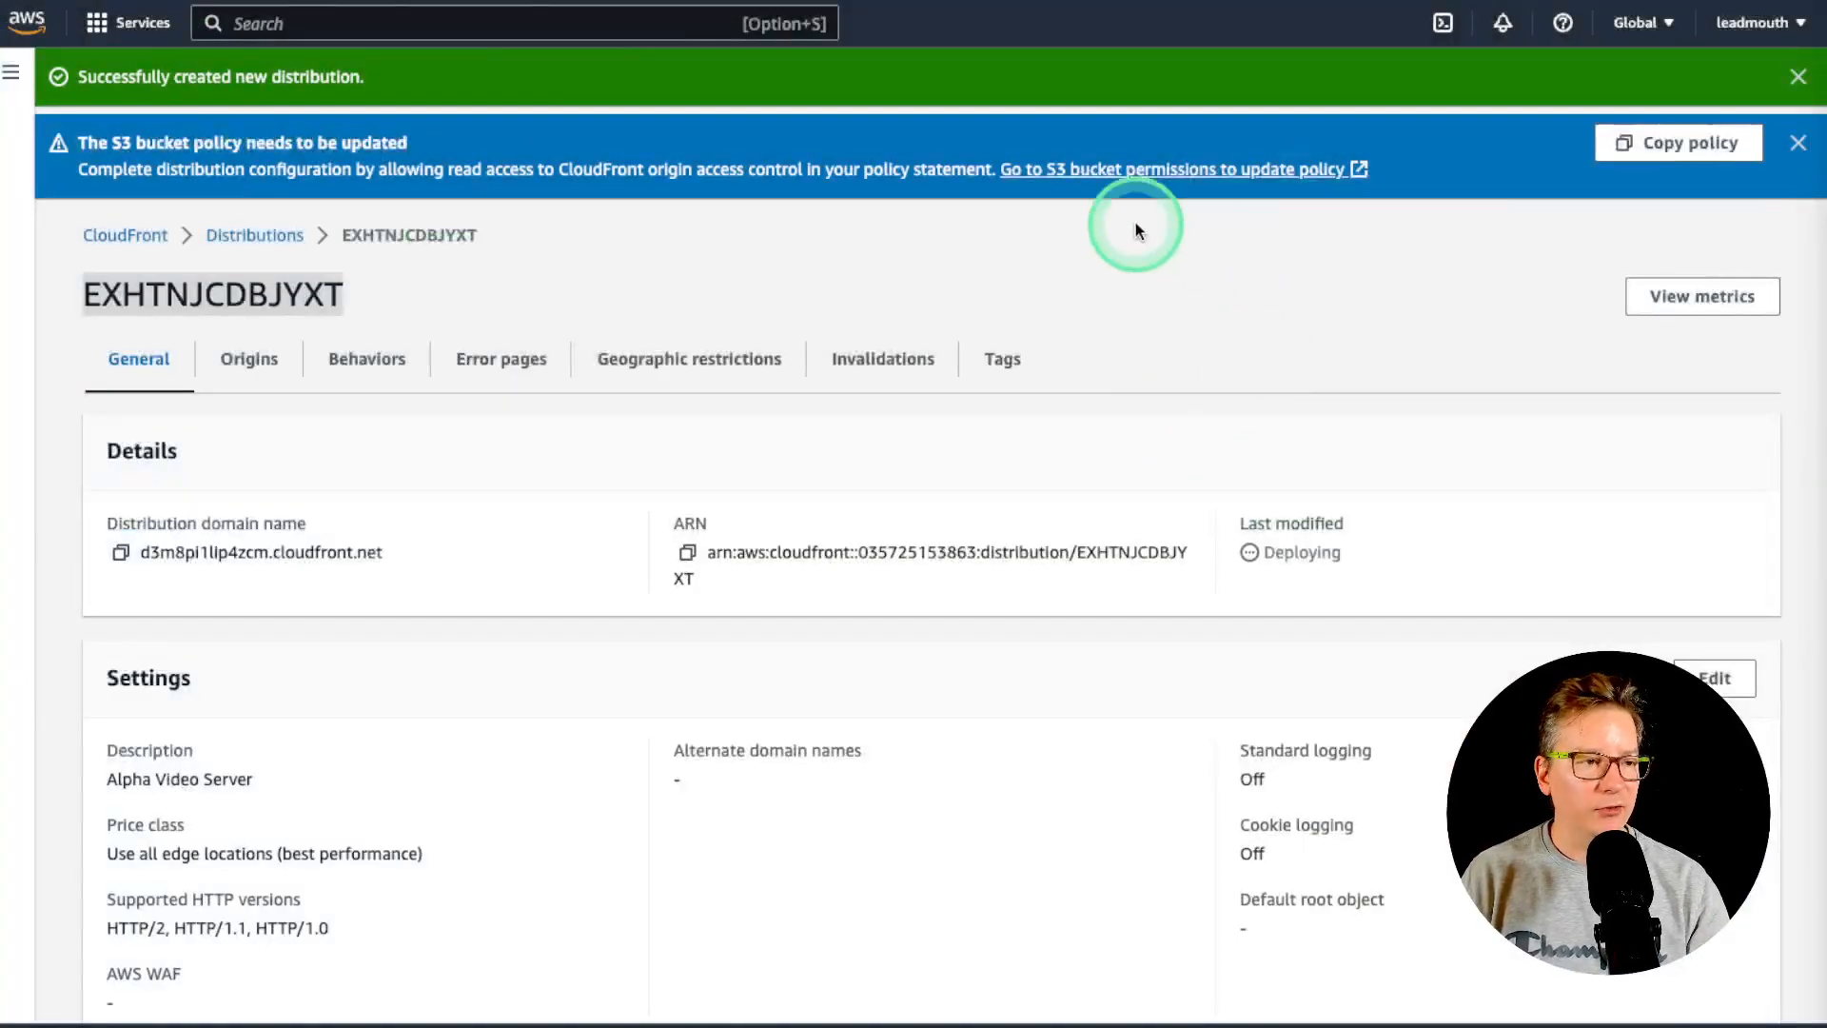
- Find IAM Users through a 'users' console search, sort by last activity, and open test.dev.user
left_click(381, 25)
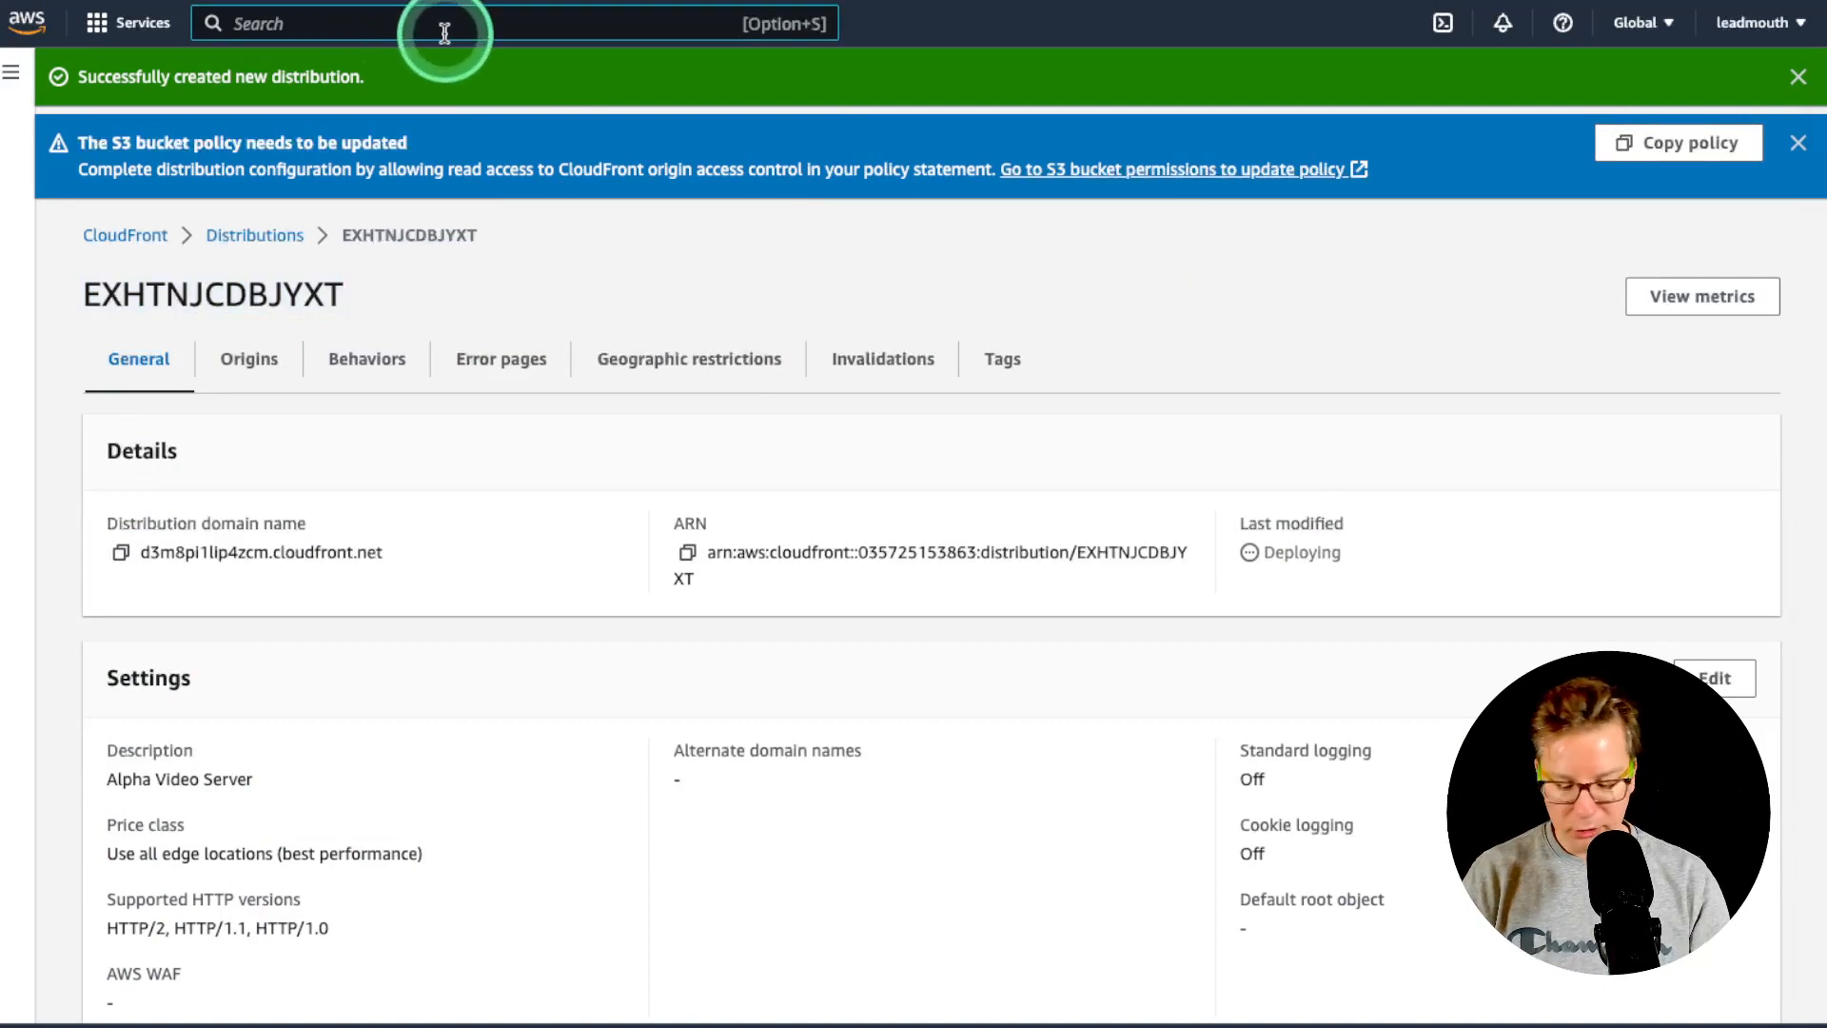
type("users")
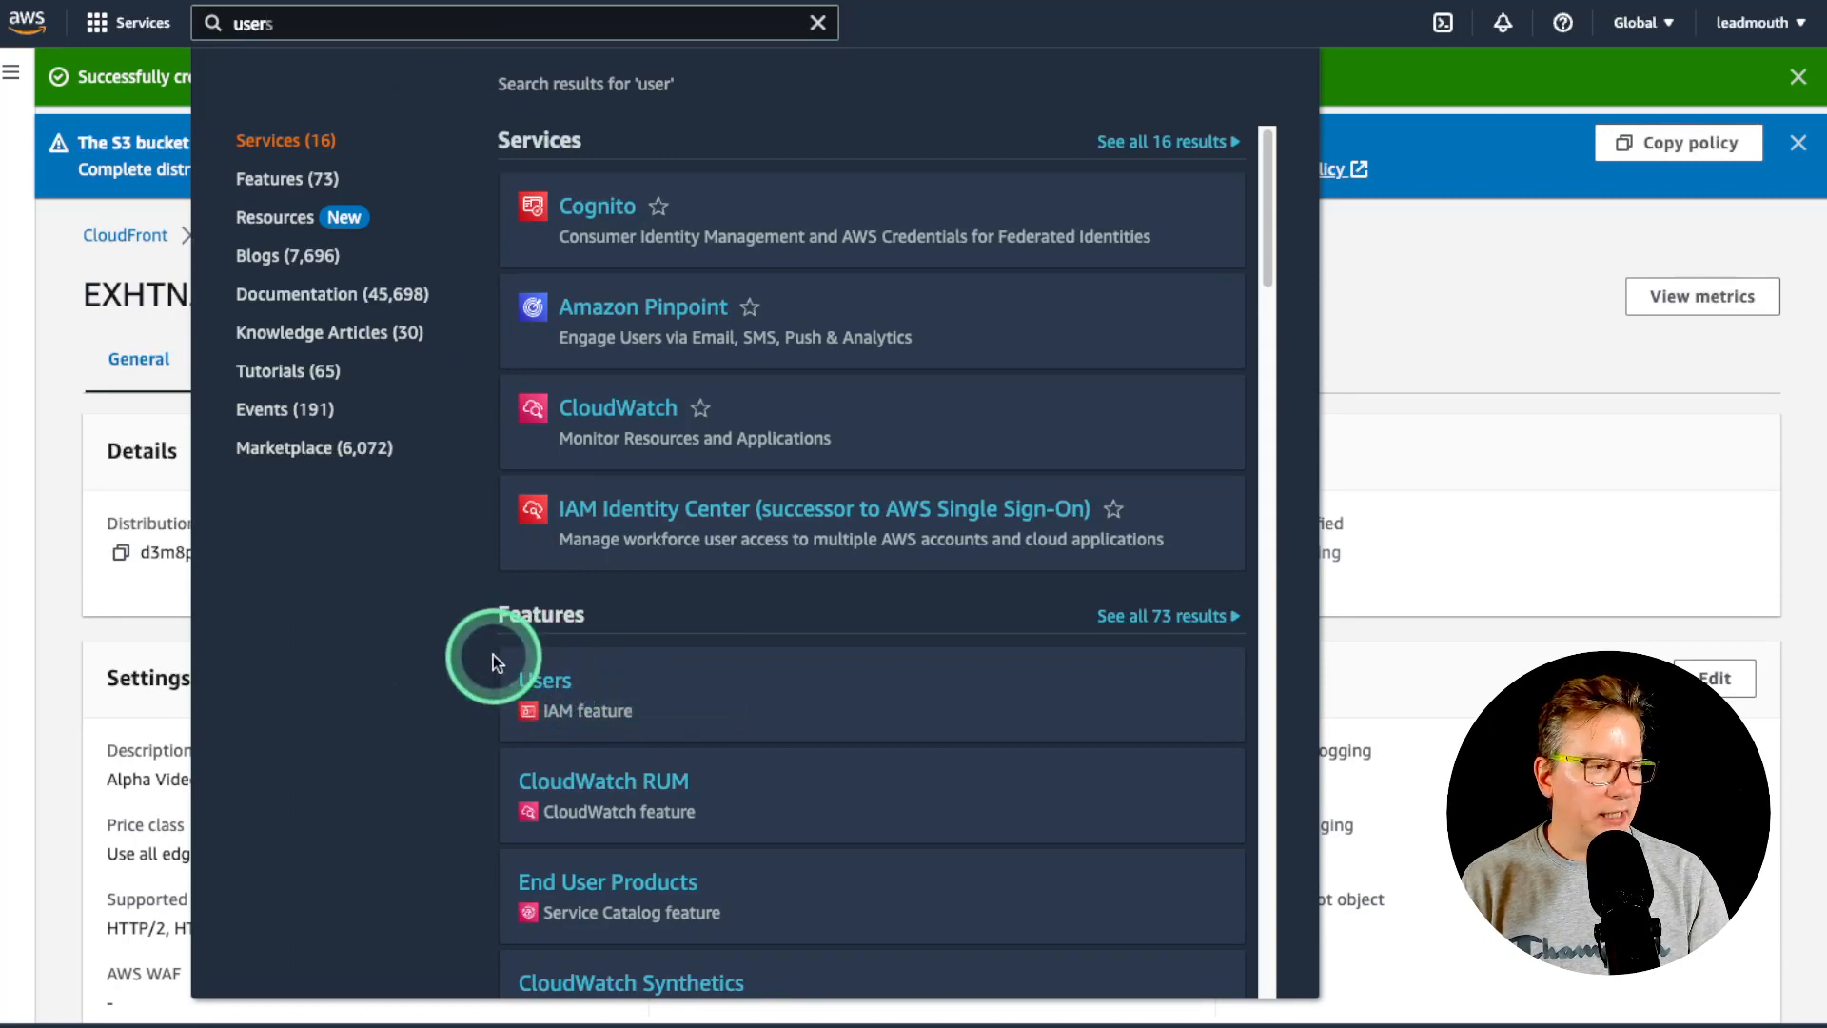
left_click(554, 692)
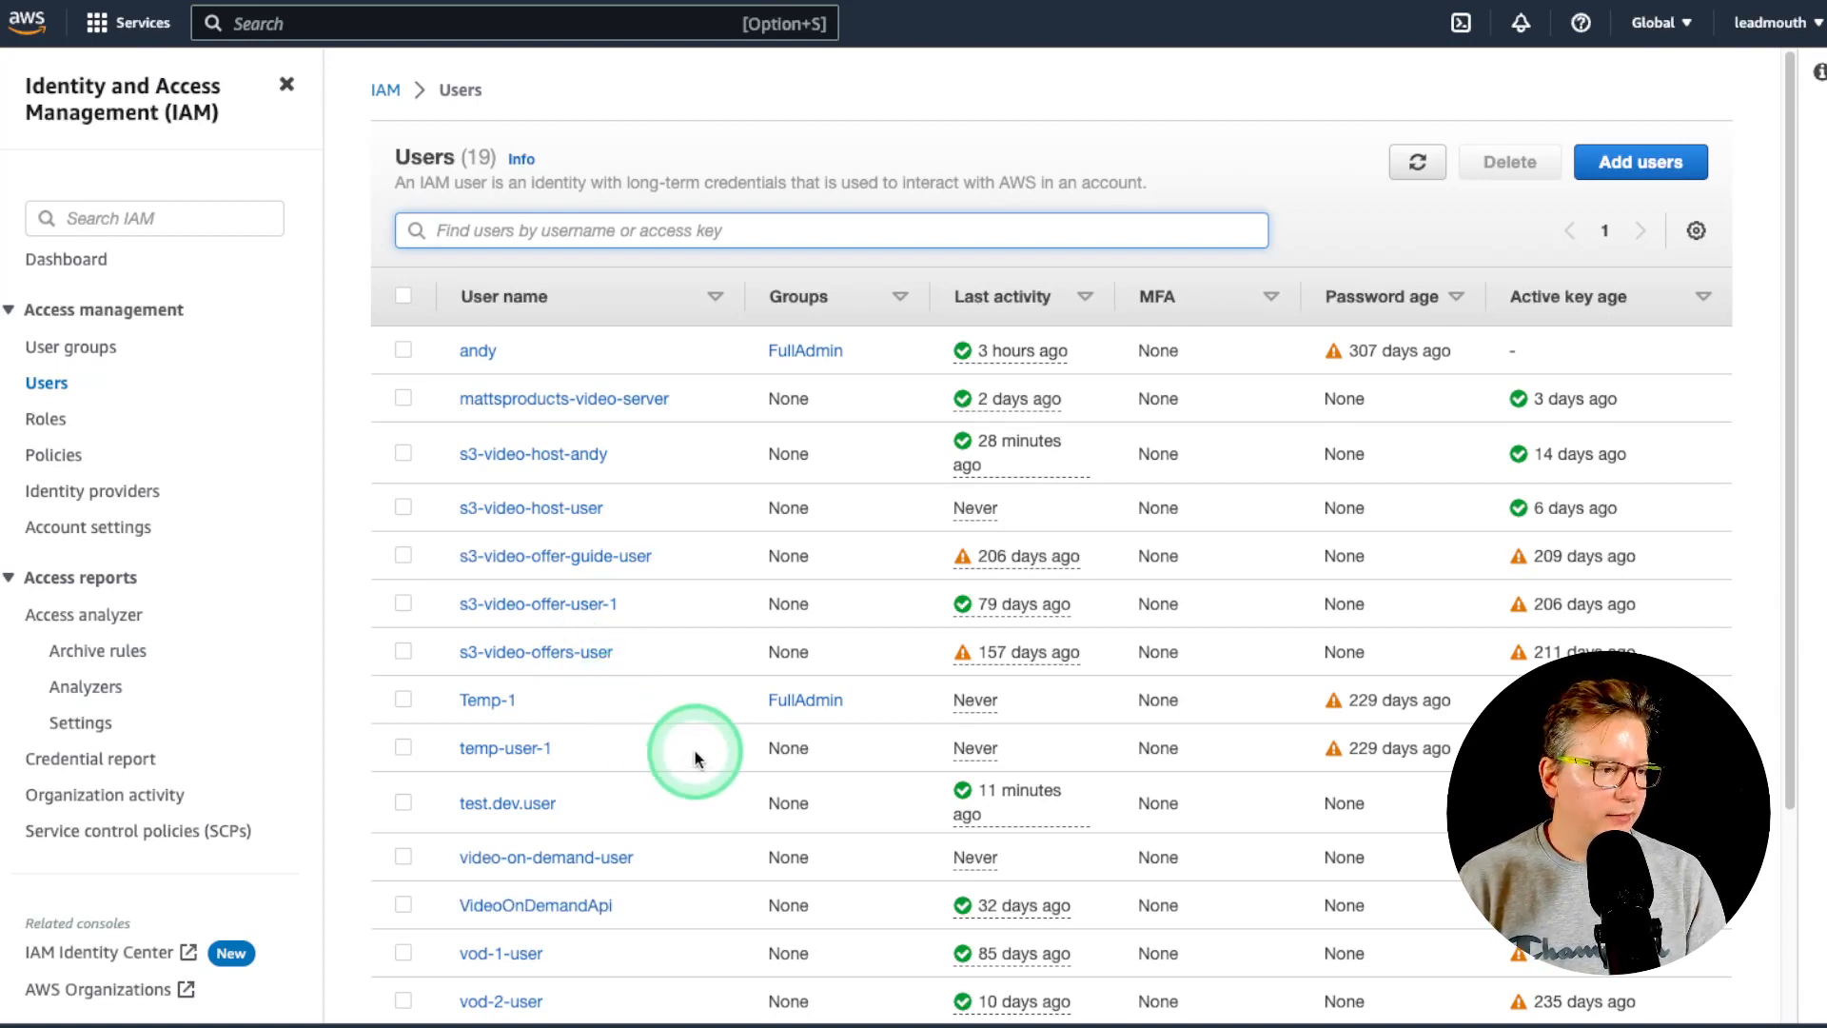
left_click(1084, 301)
left_click(1084, 301)
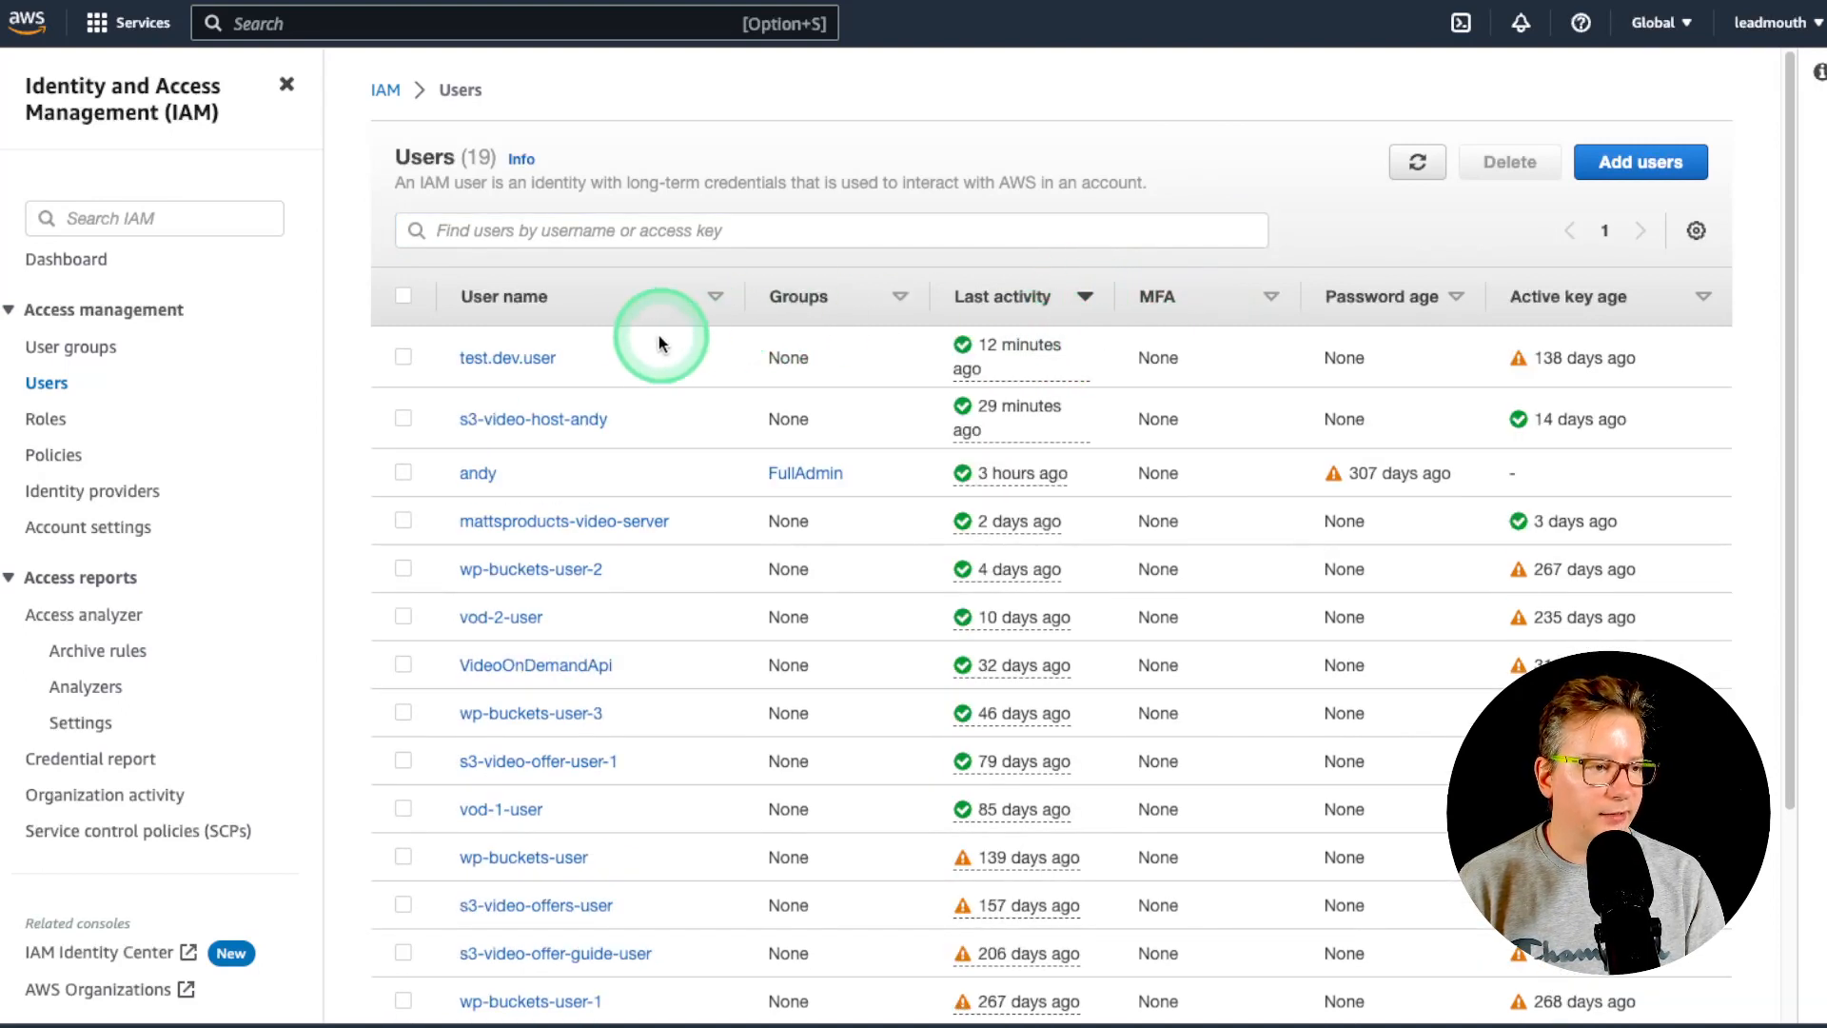
left_click(518, 356)
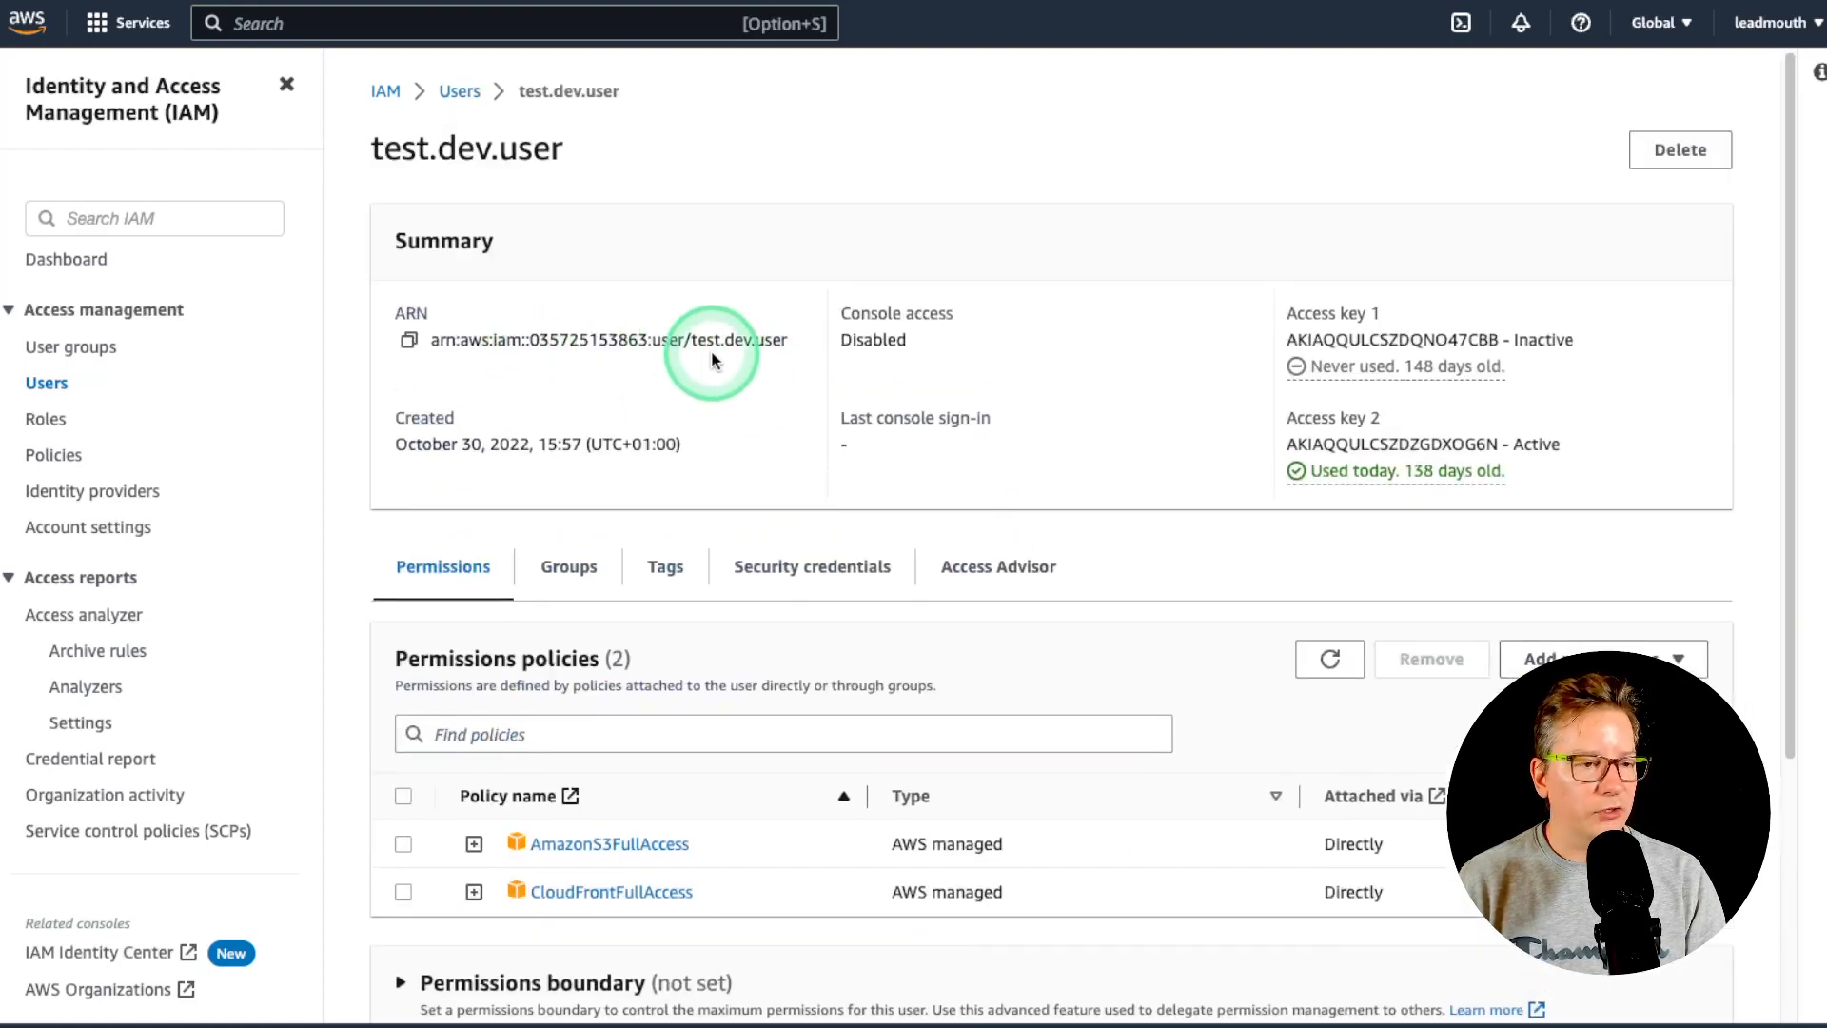
- Remove the CloudFrontFullAccess policy from test.dev.user, leaving only AmazonS3FullAccess
scroll(666, 390, "down", 3)
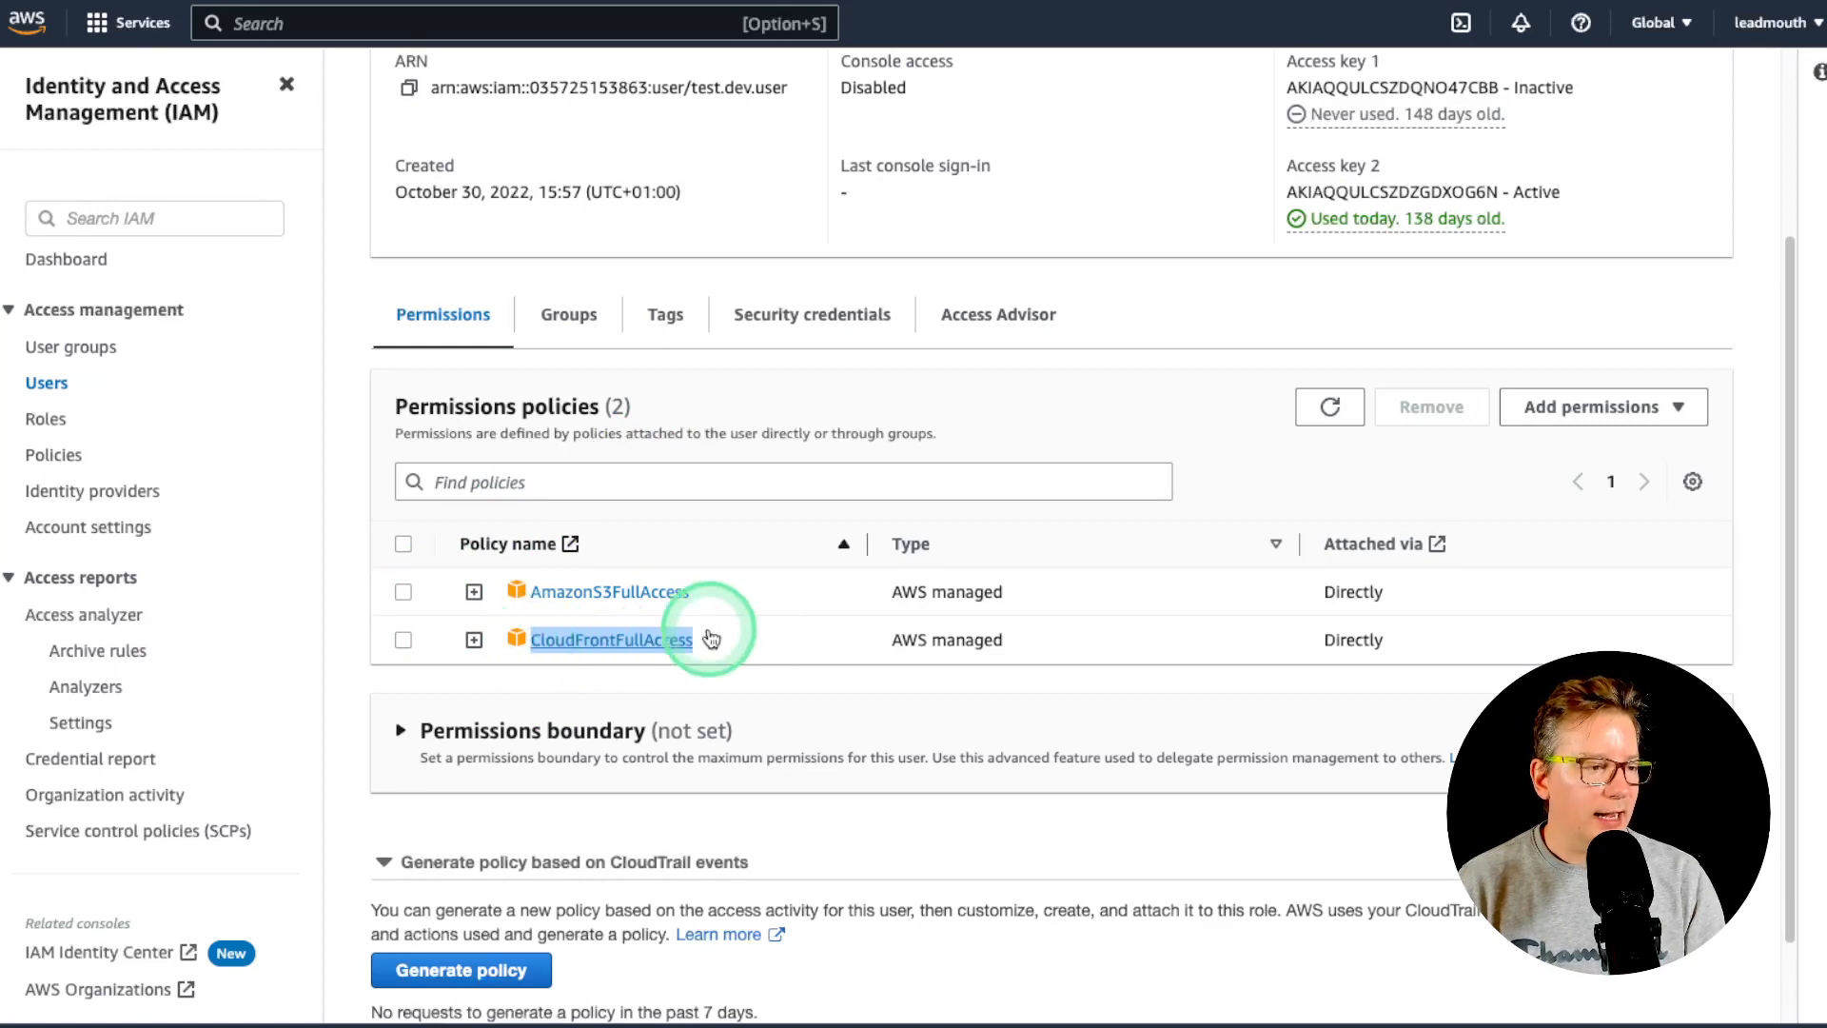
scroll(742, 639, "down", 1)
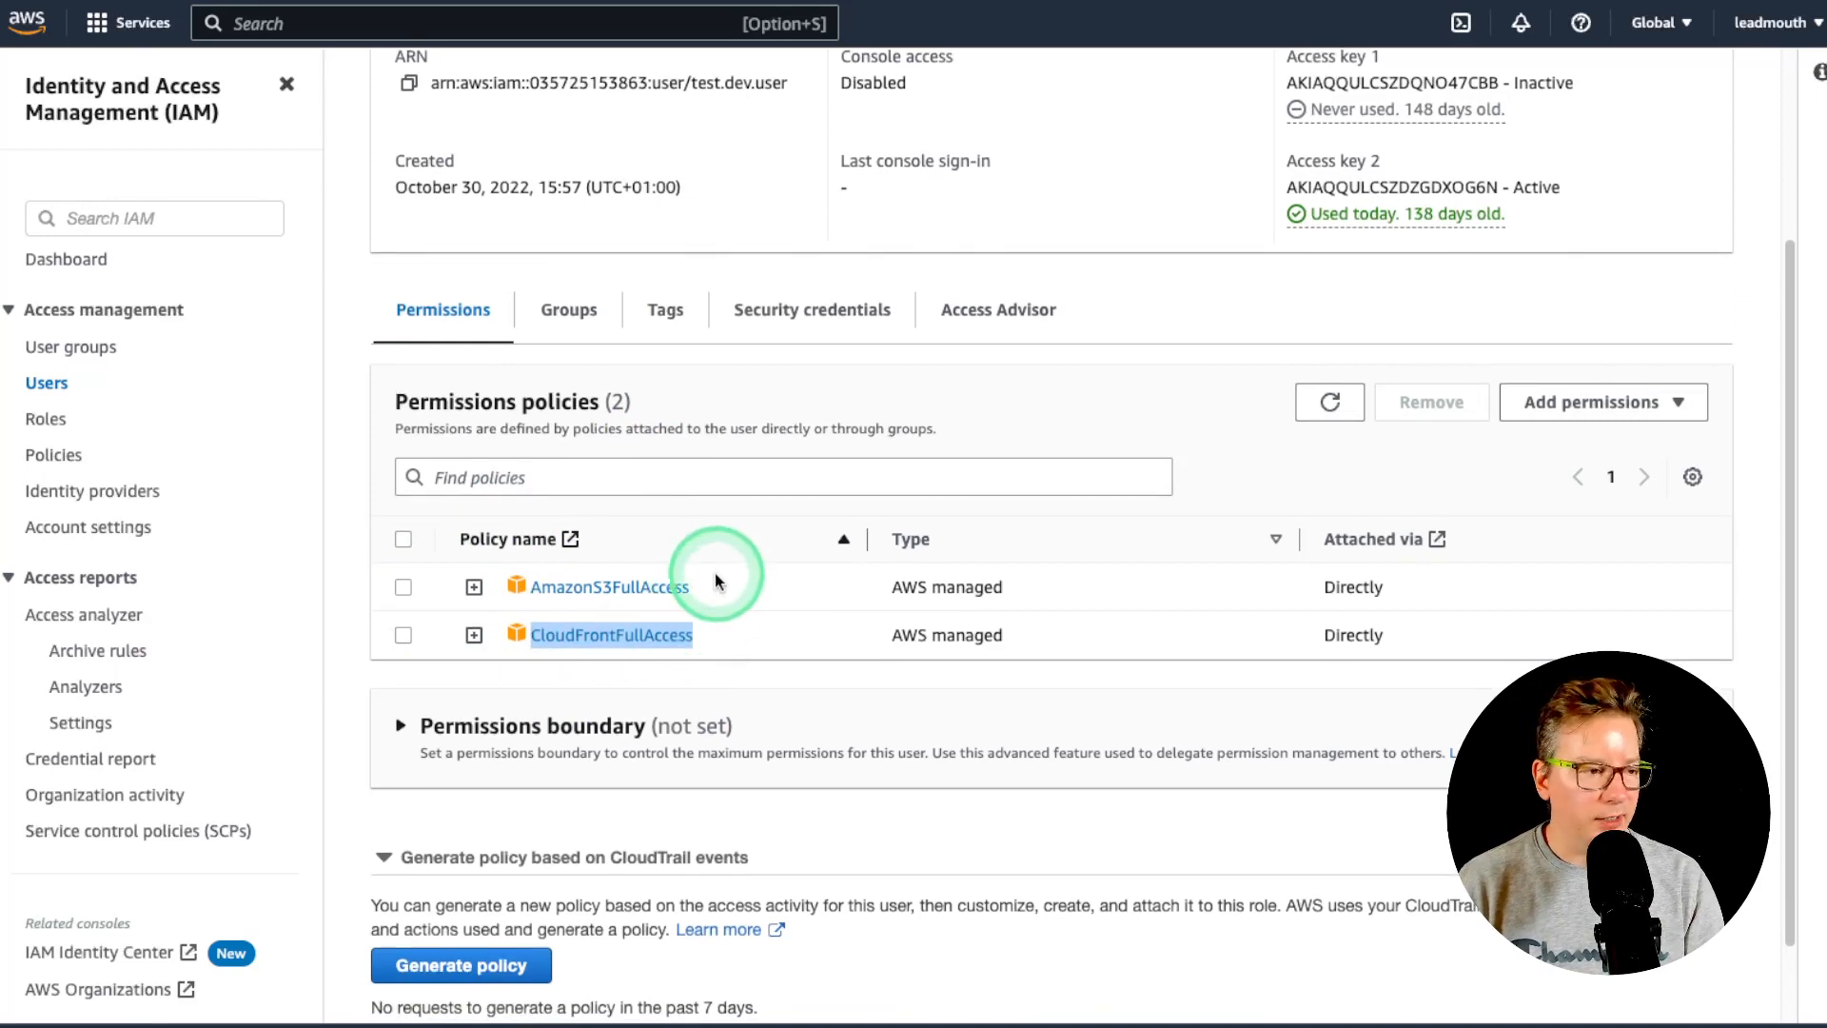
left_click(740, 591)
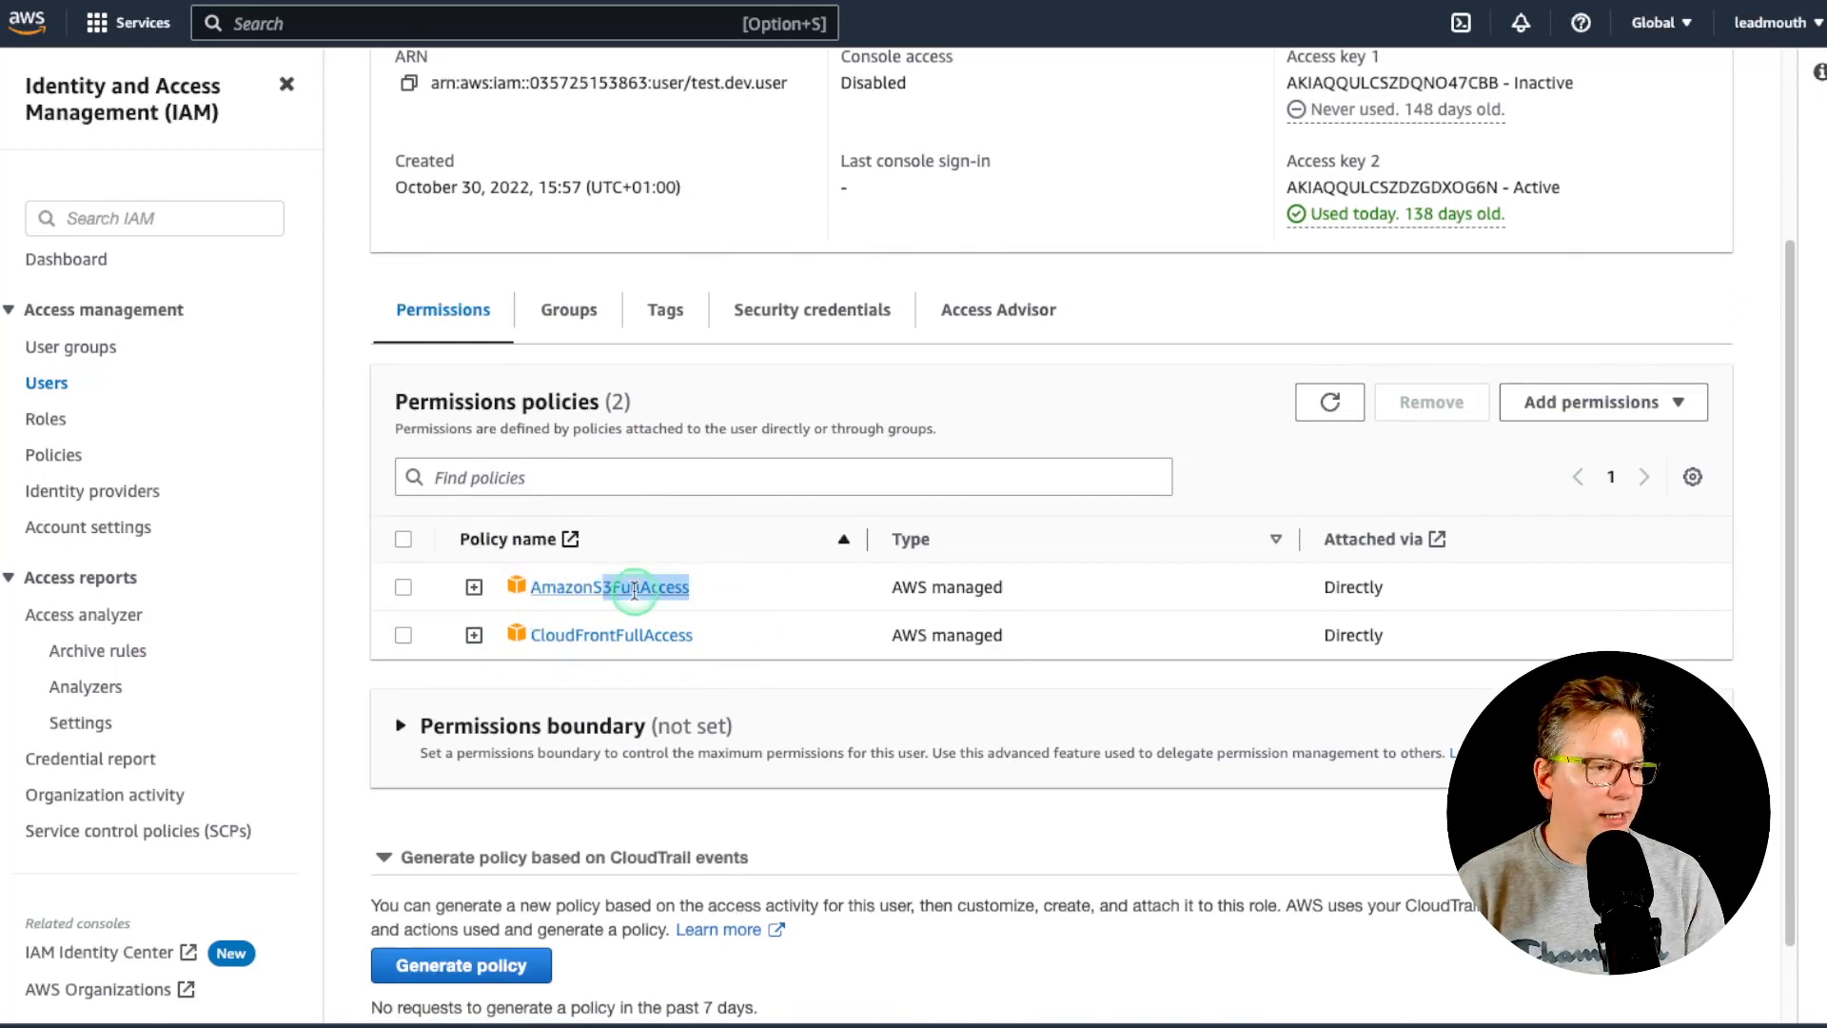
left_click(757, 591)
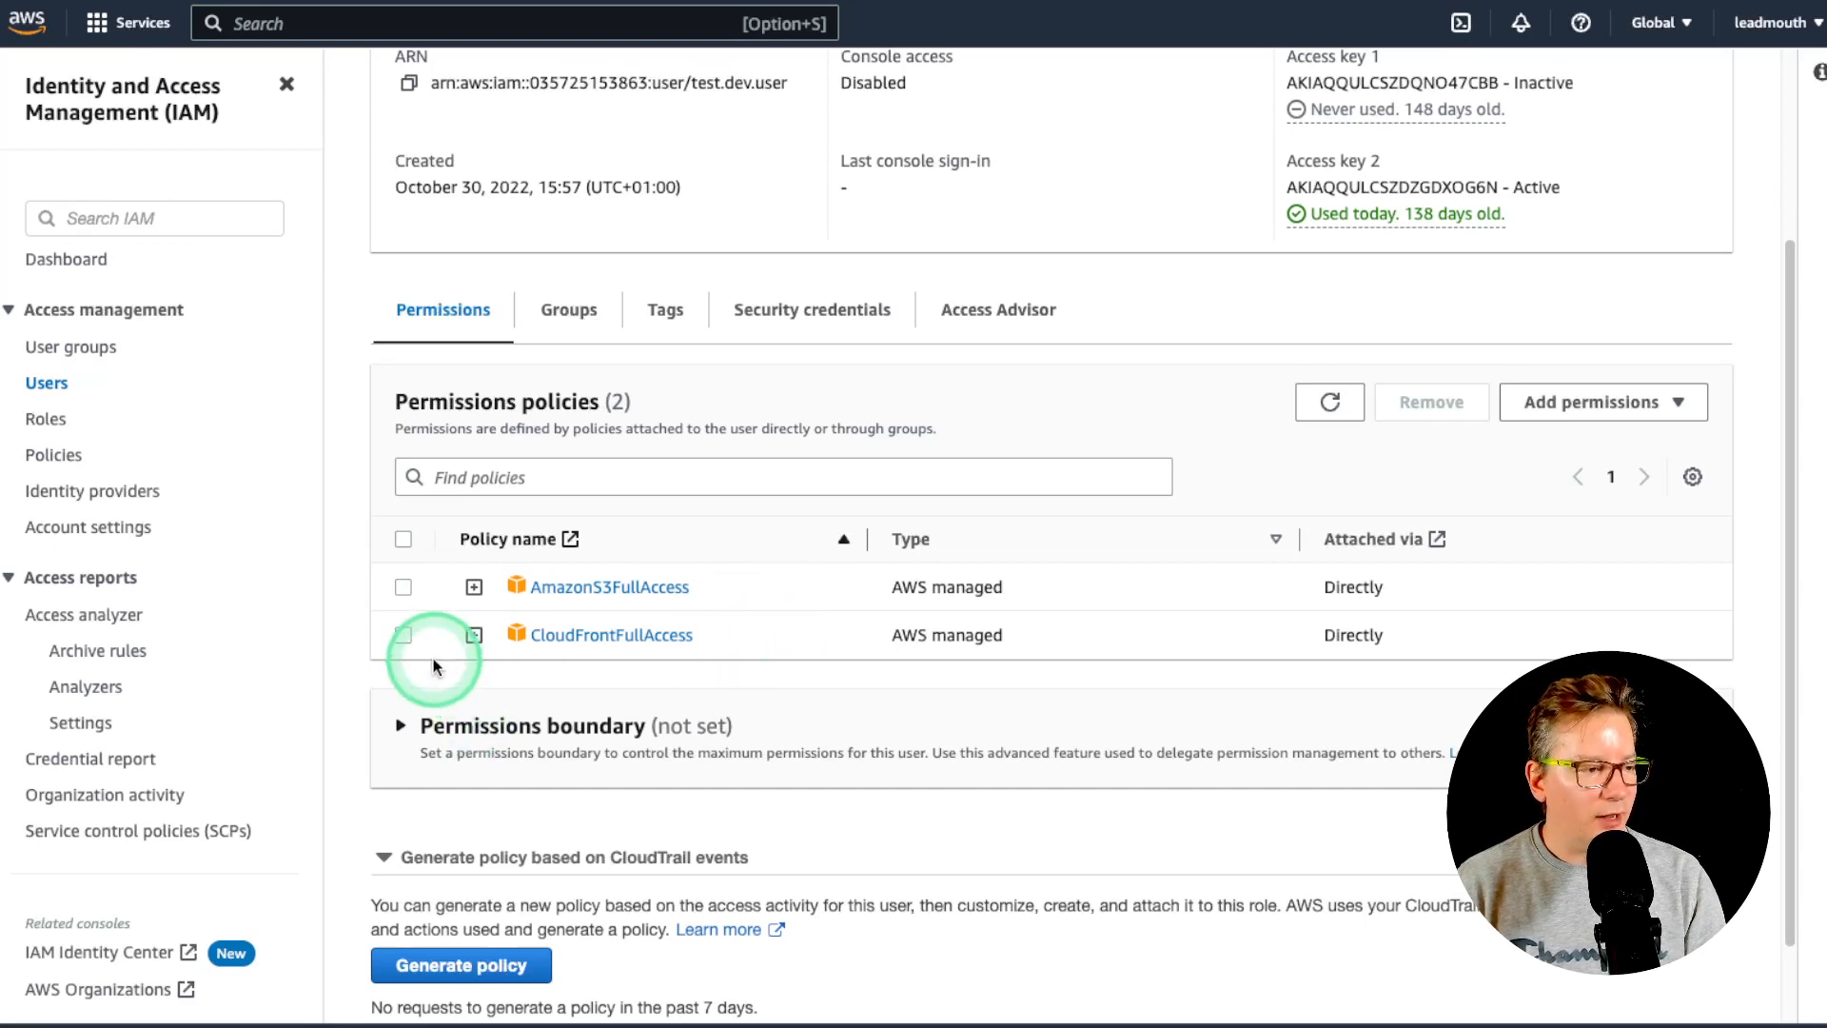
left_click(403, 635)
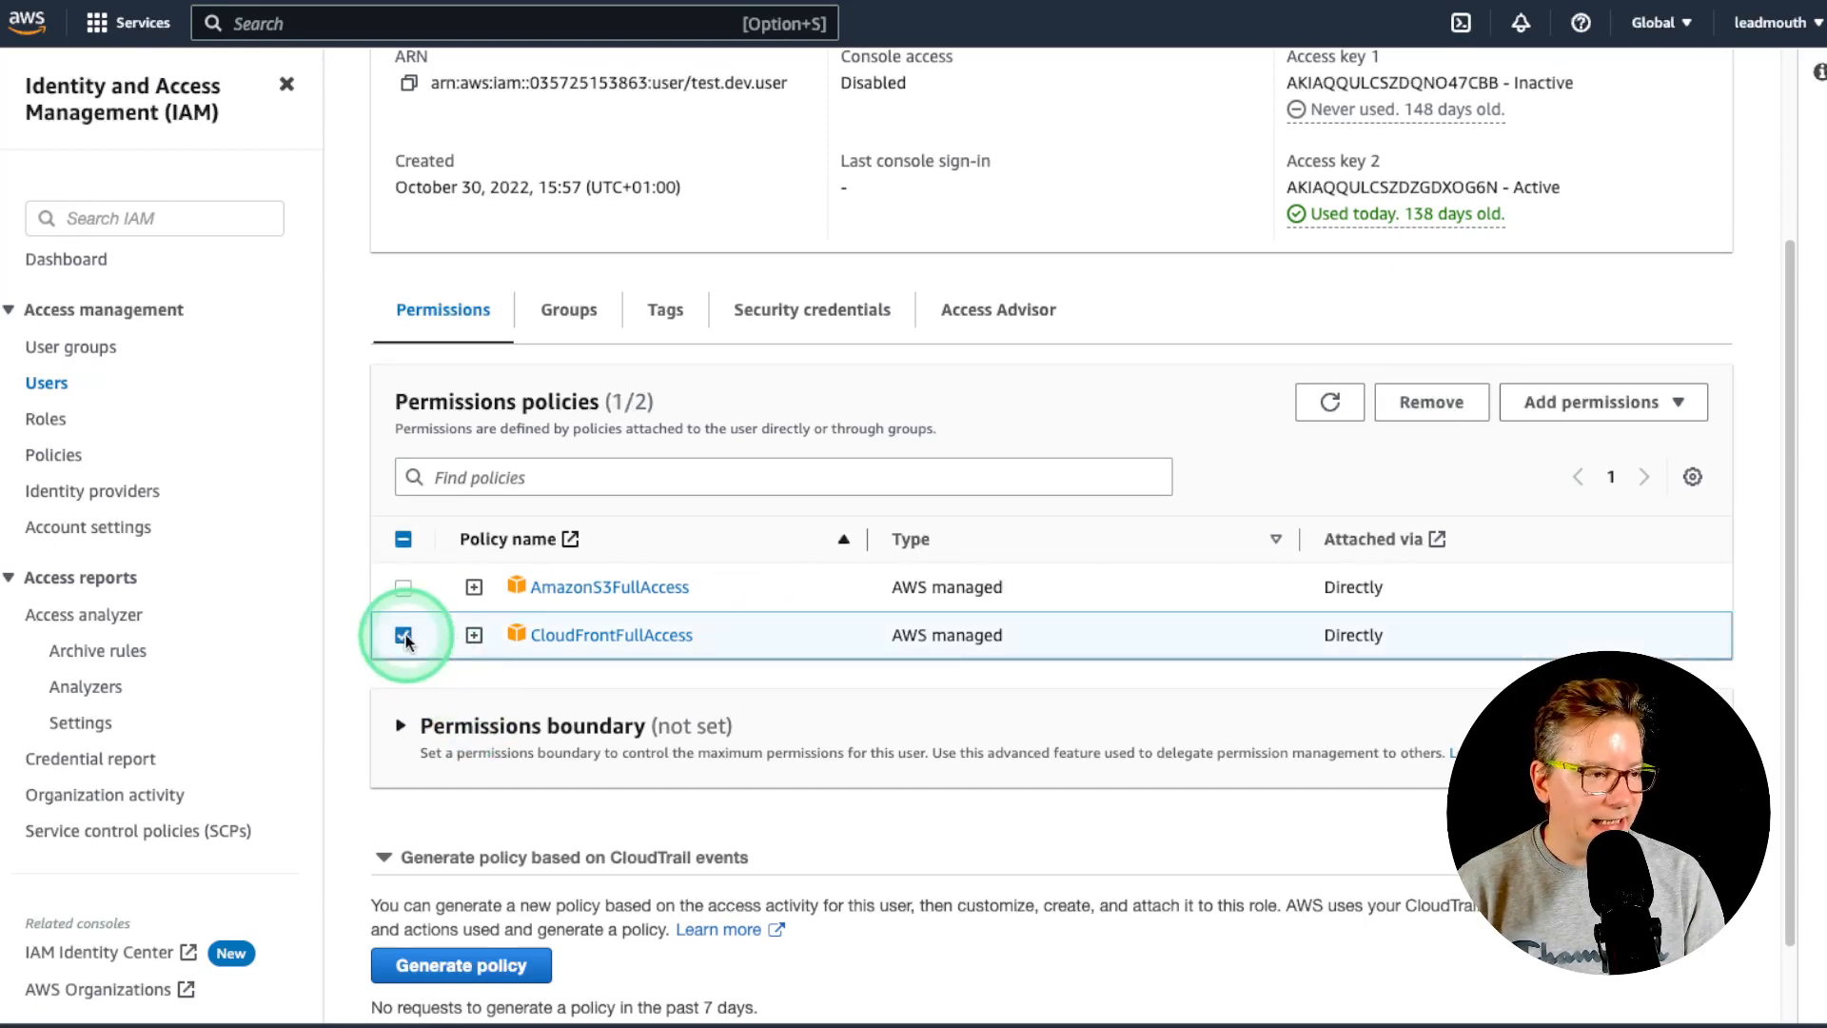
left_click(1431, 404)
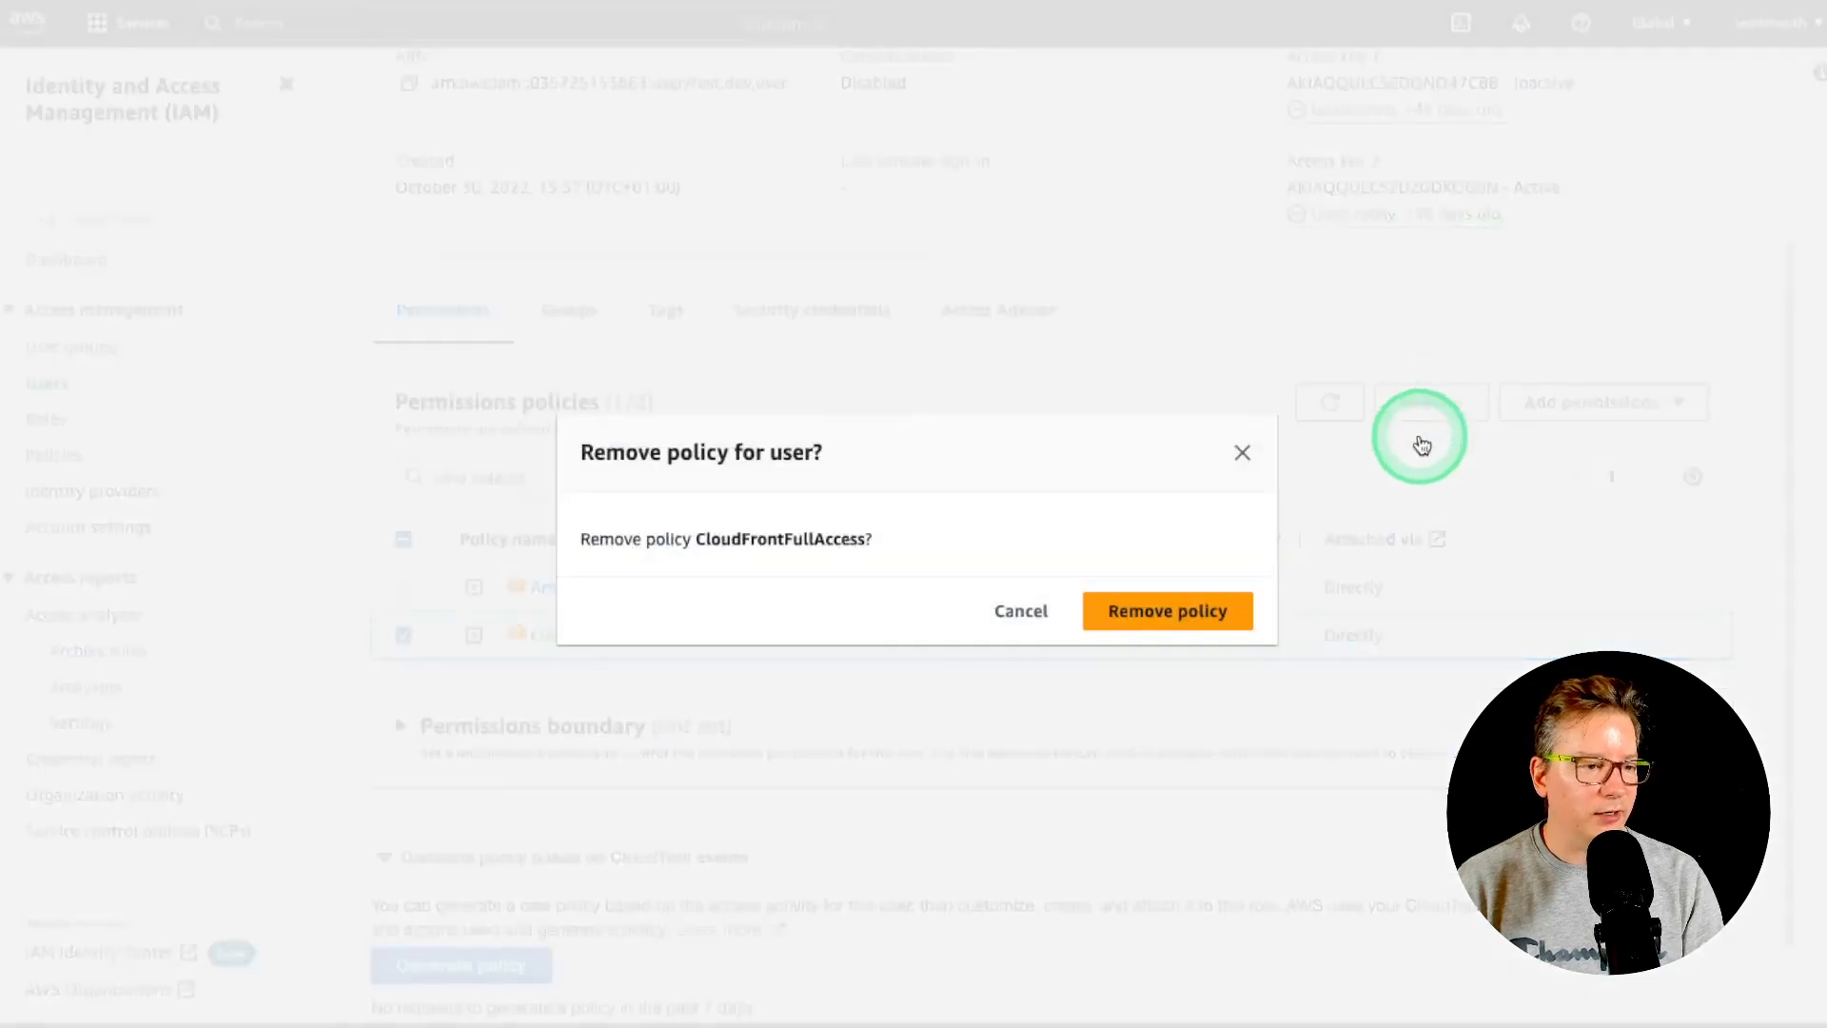
left_click(1218, 609)
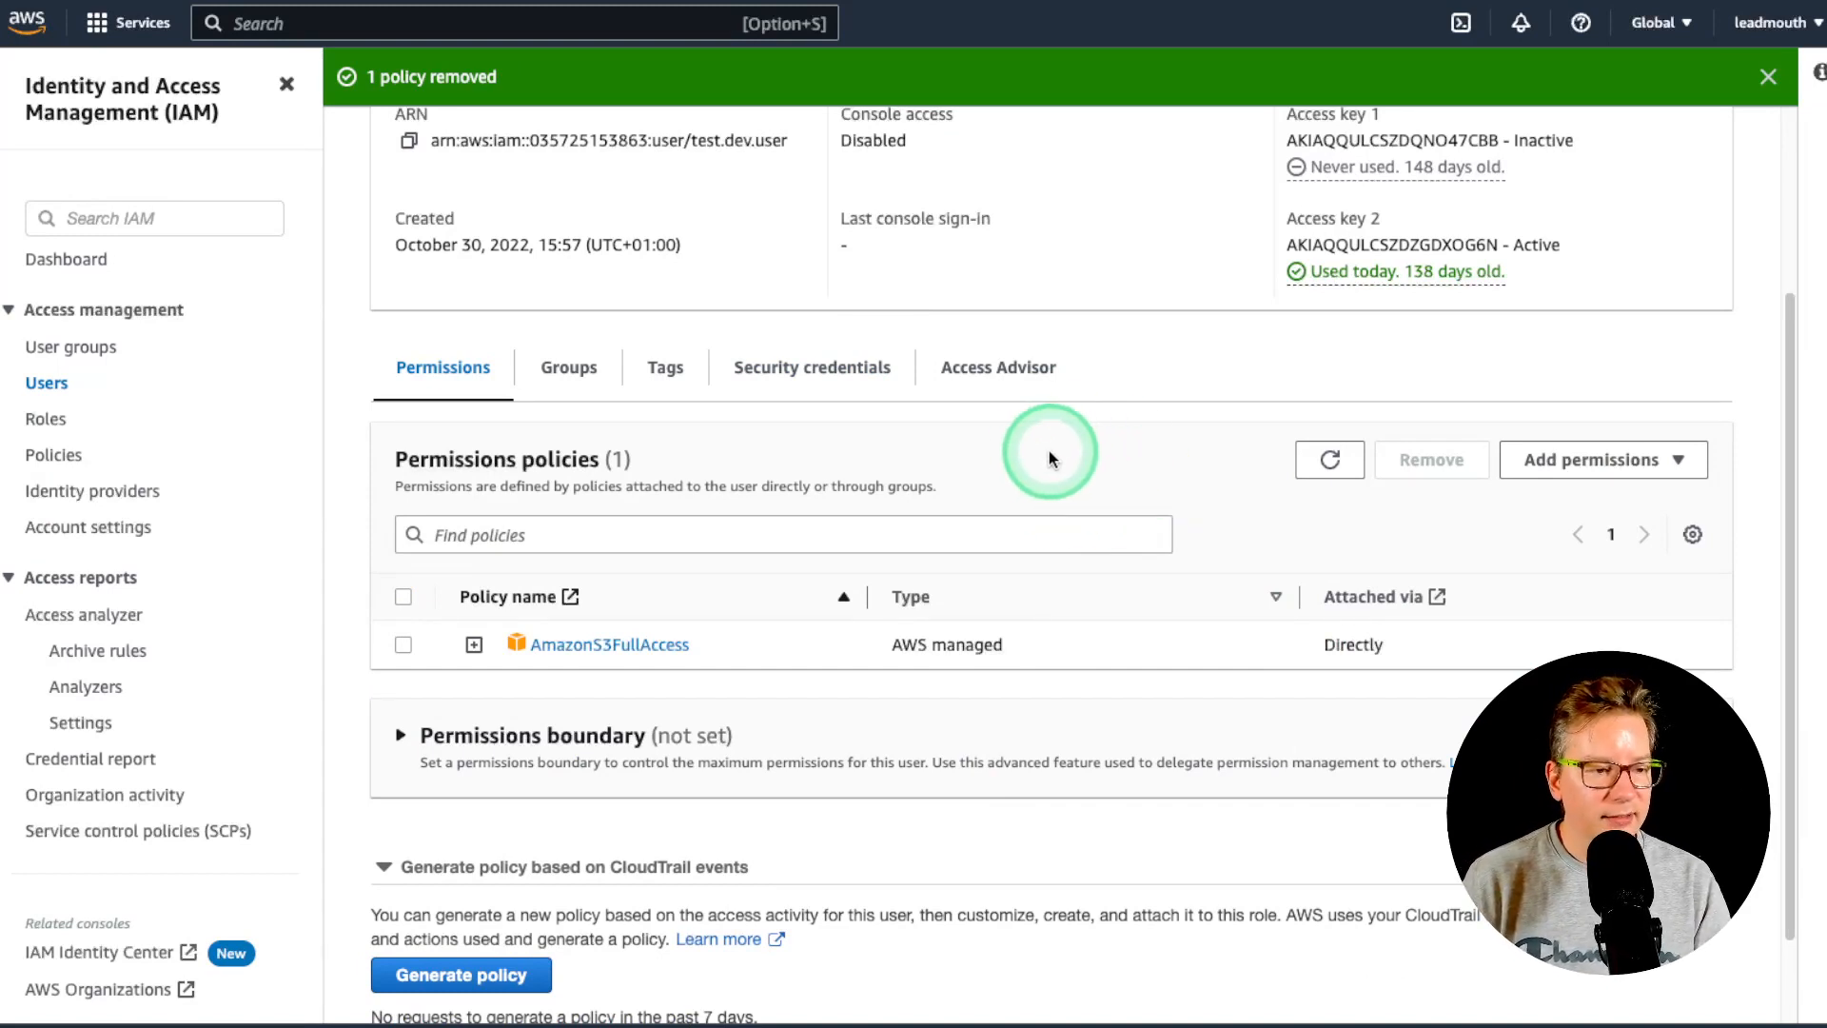
- Attach CloudFrontFullAccess directly to test.dev.user again, found by filtering policies for 'cloudfr'
left_click(1584, 478)
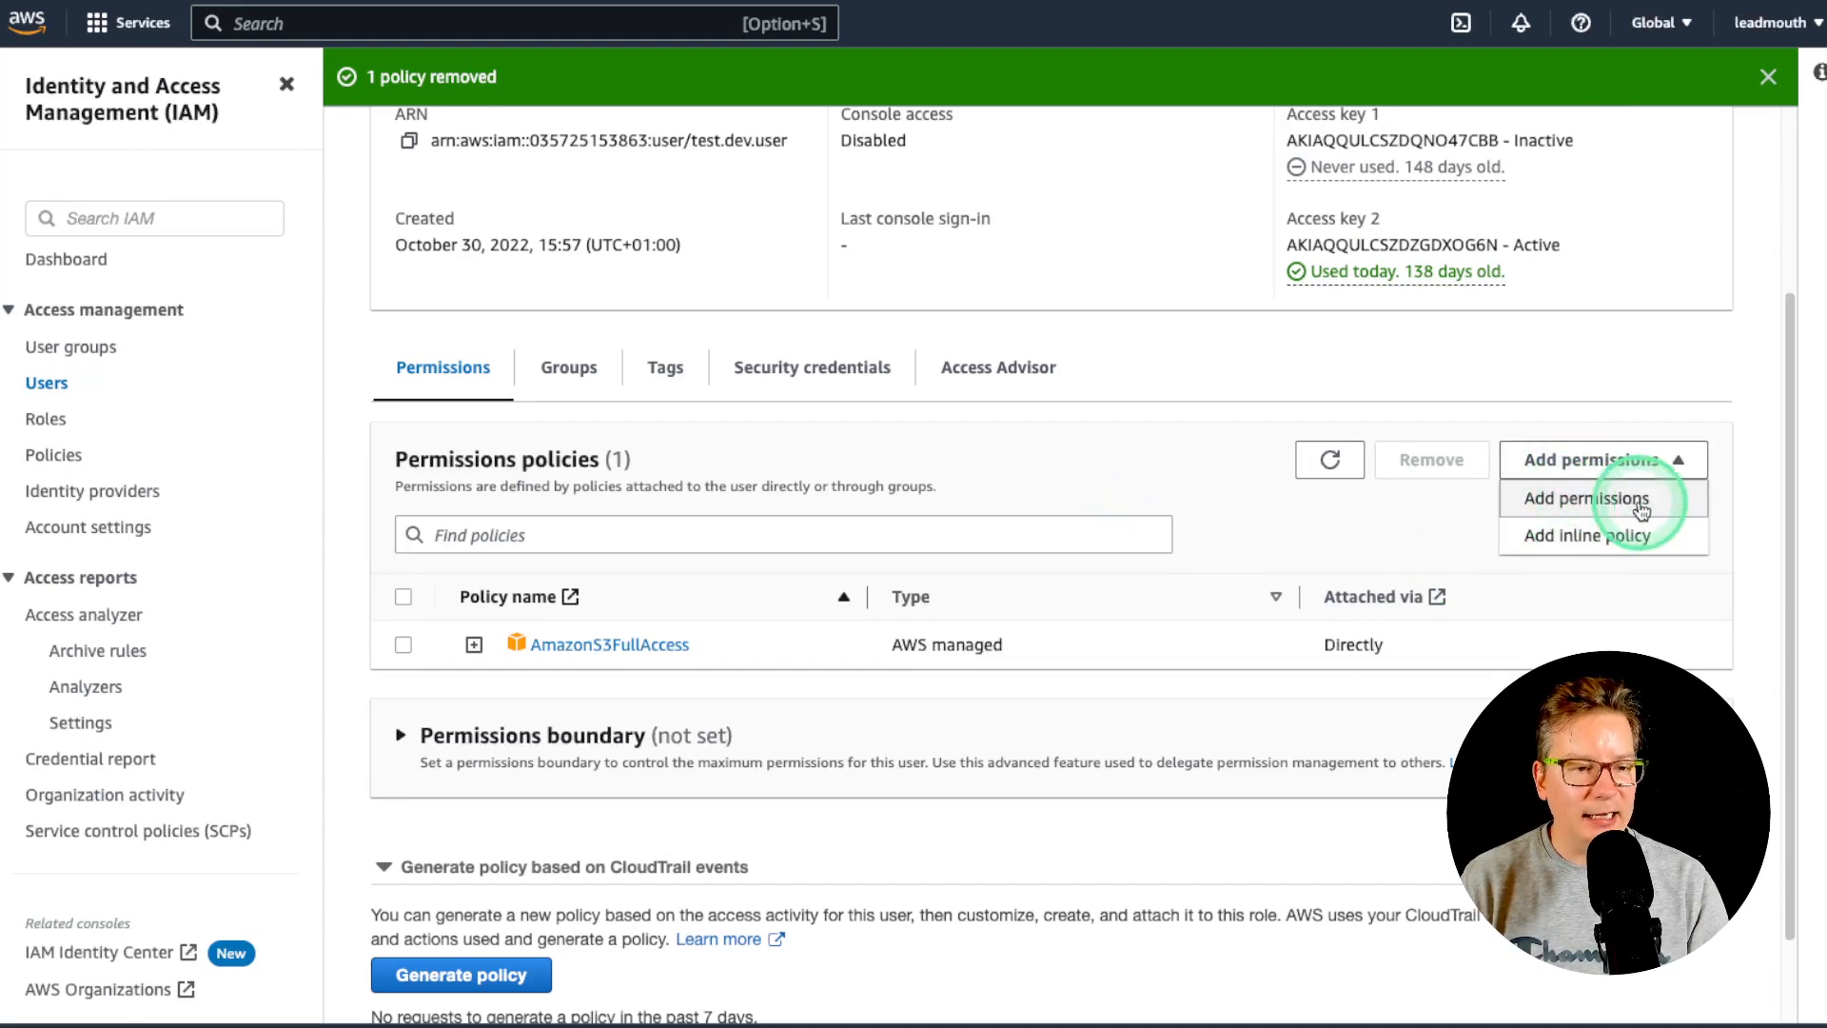
left_click(1567, 504)
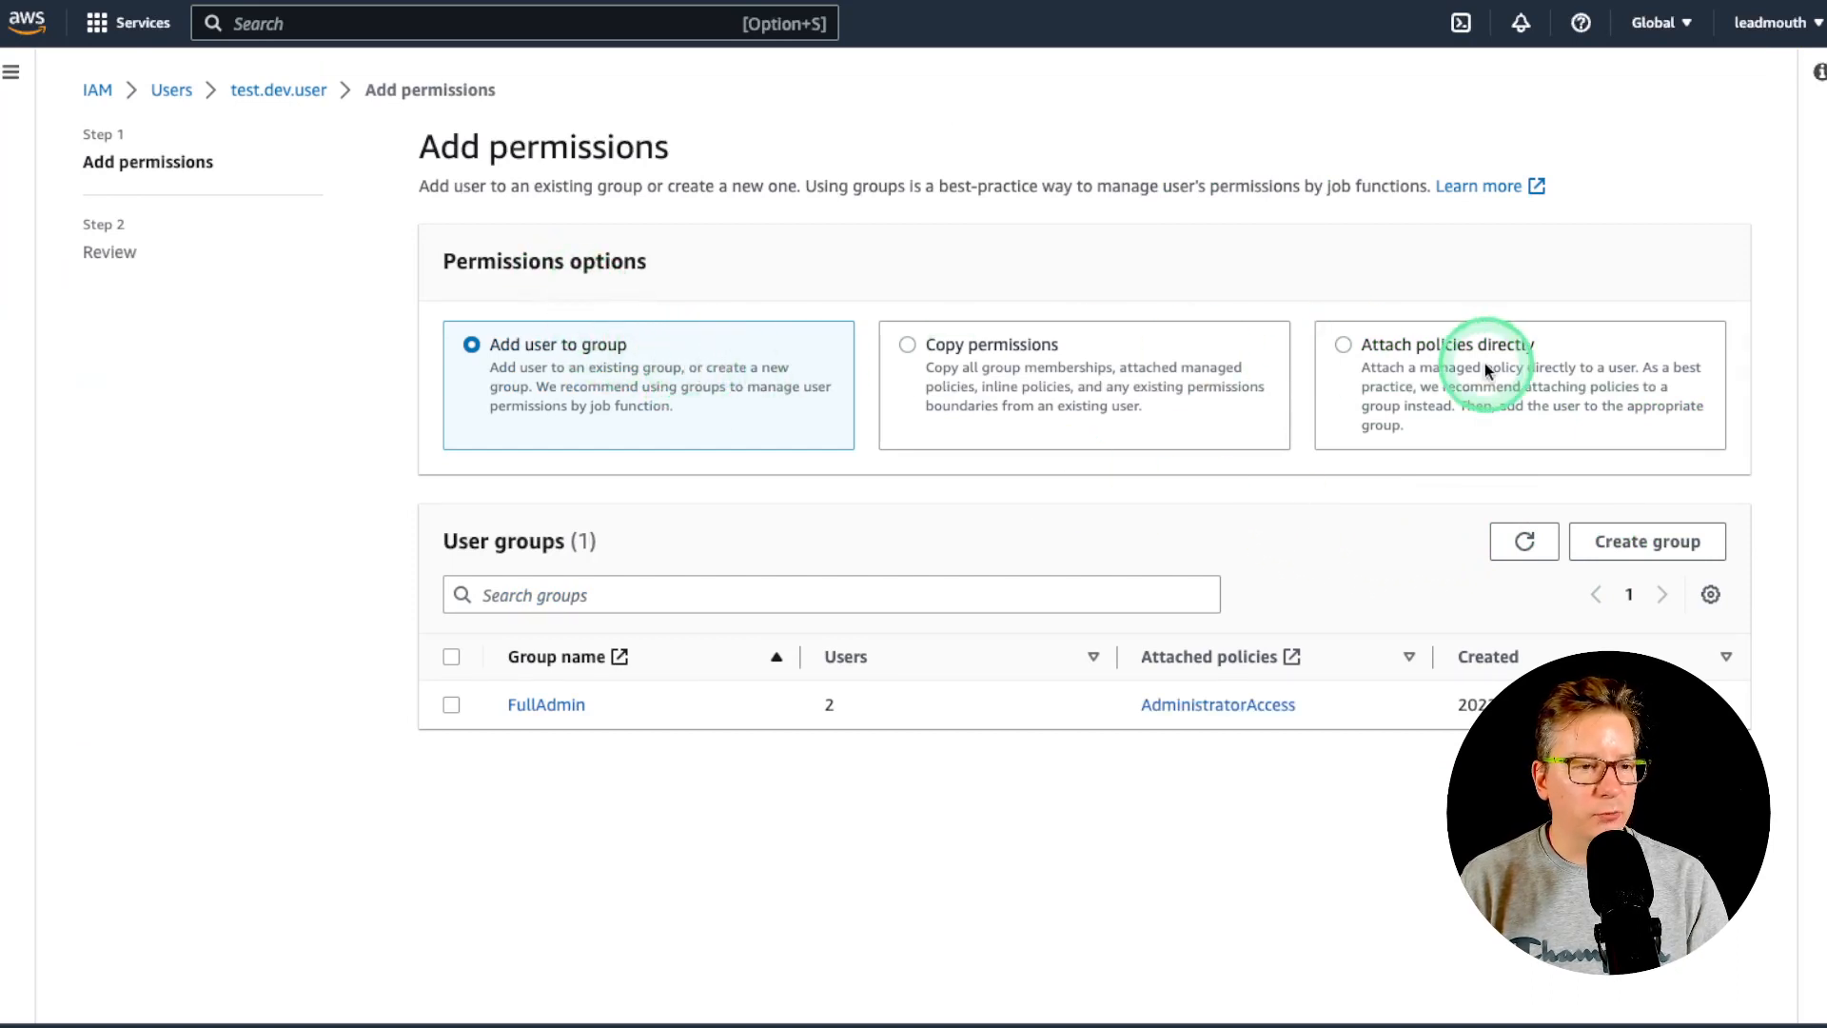
left_click(1398, 358)
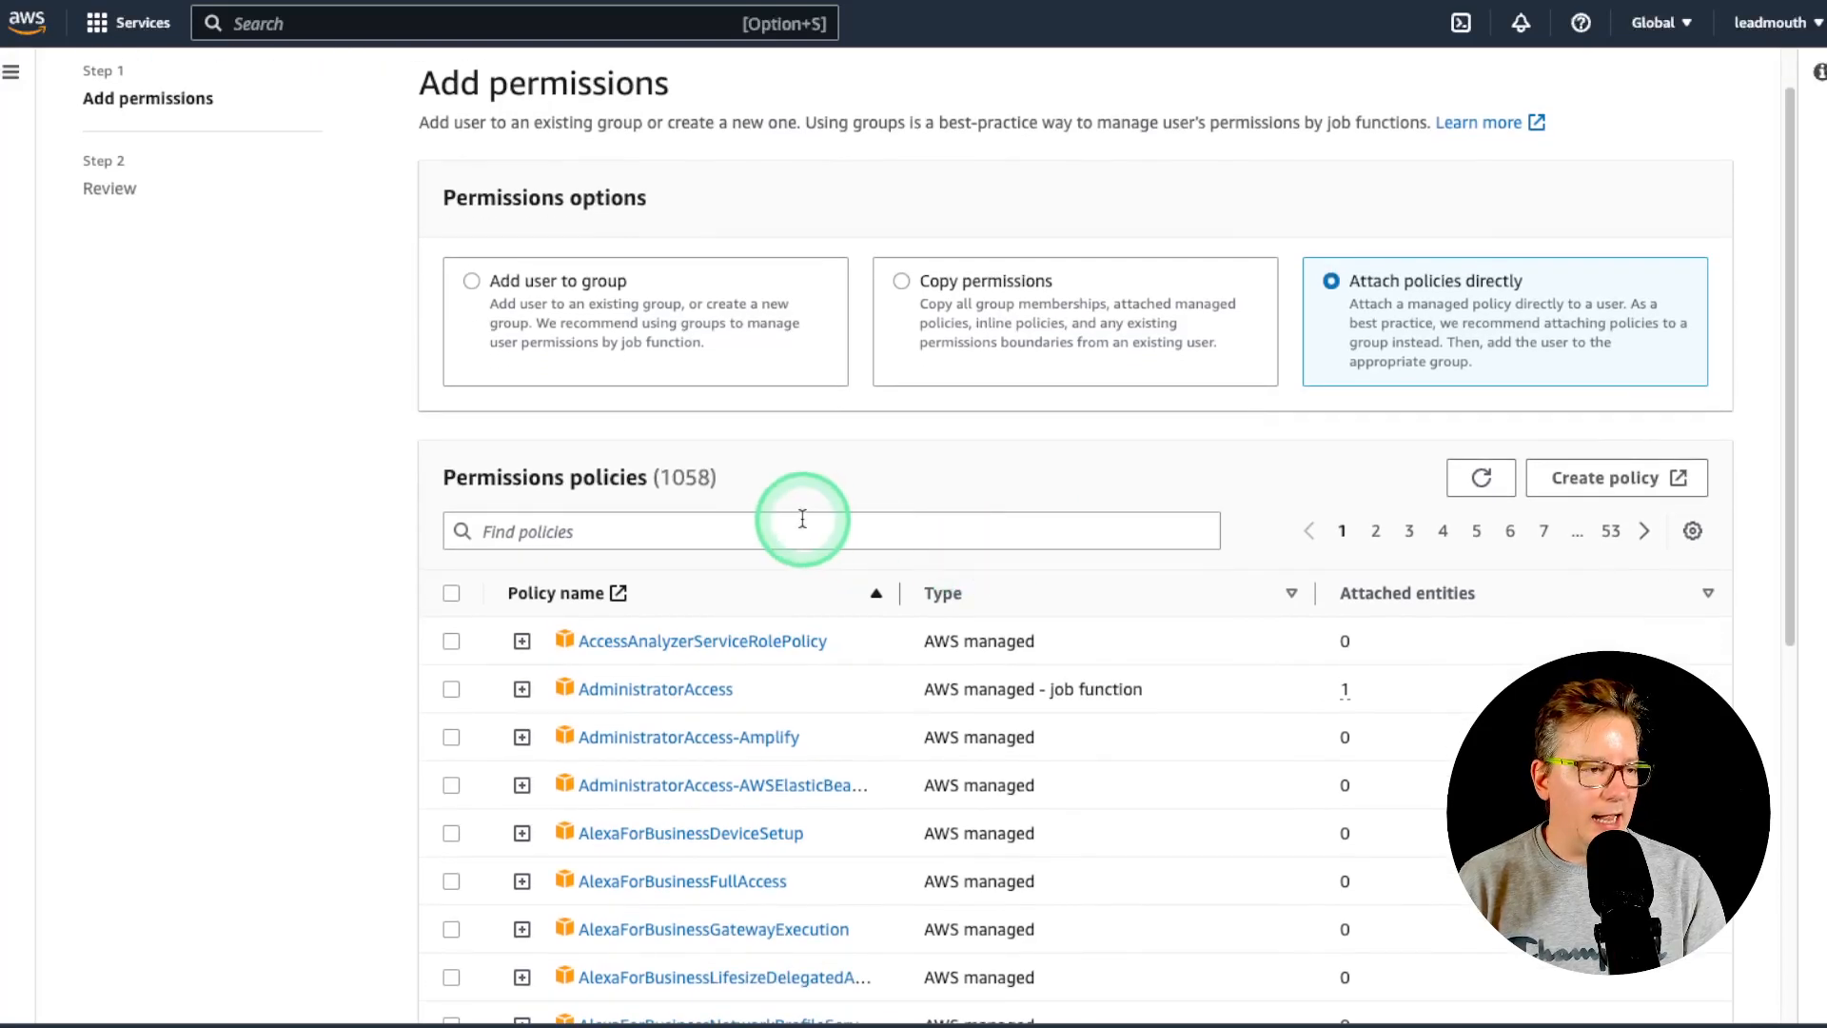
scroll(809, 518, "down", 2)
left_click(790, 476)
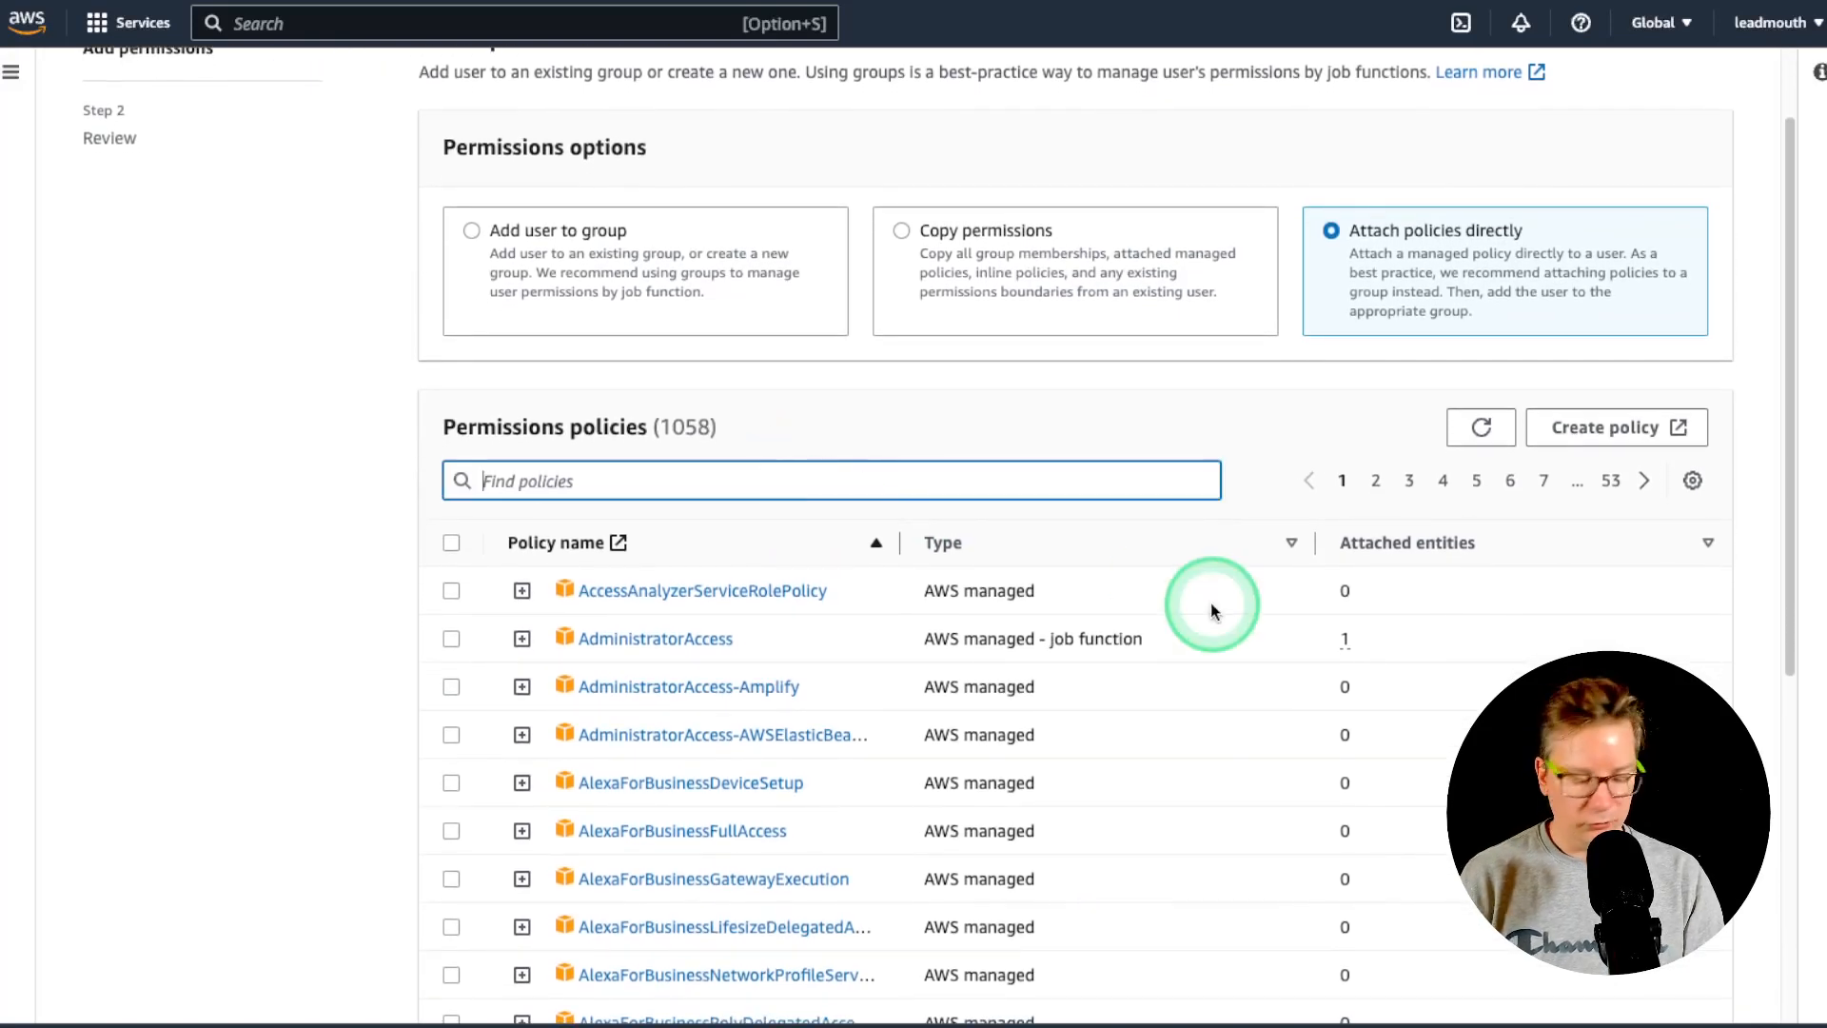
type("cloudfront")
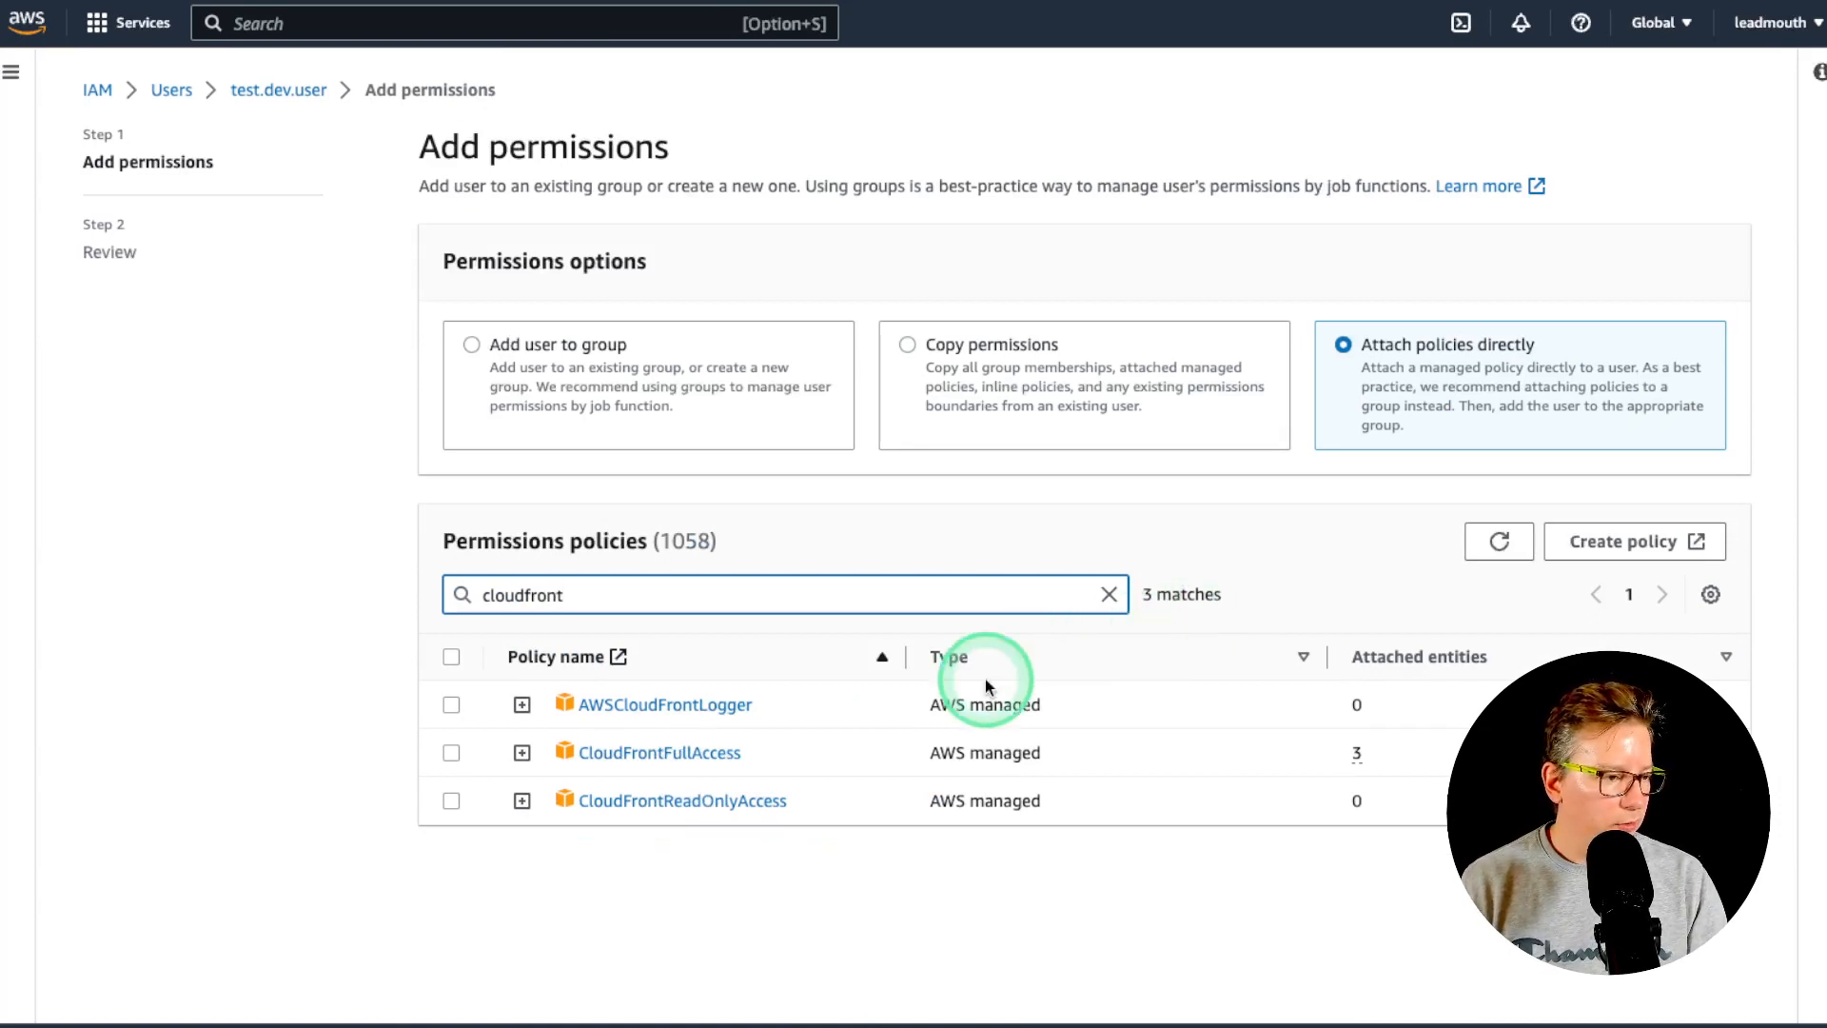
left_click(451, 754)
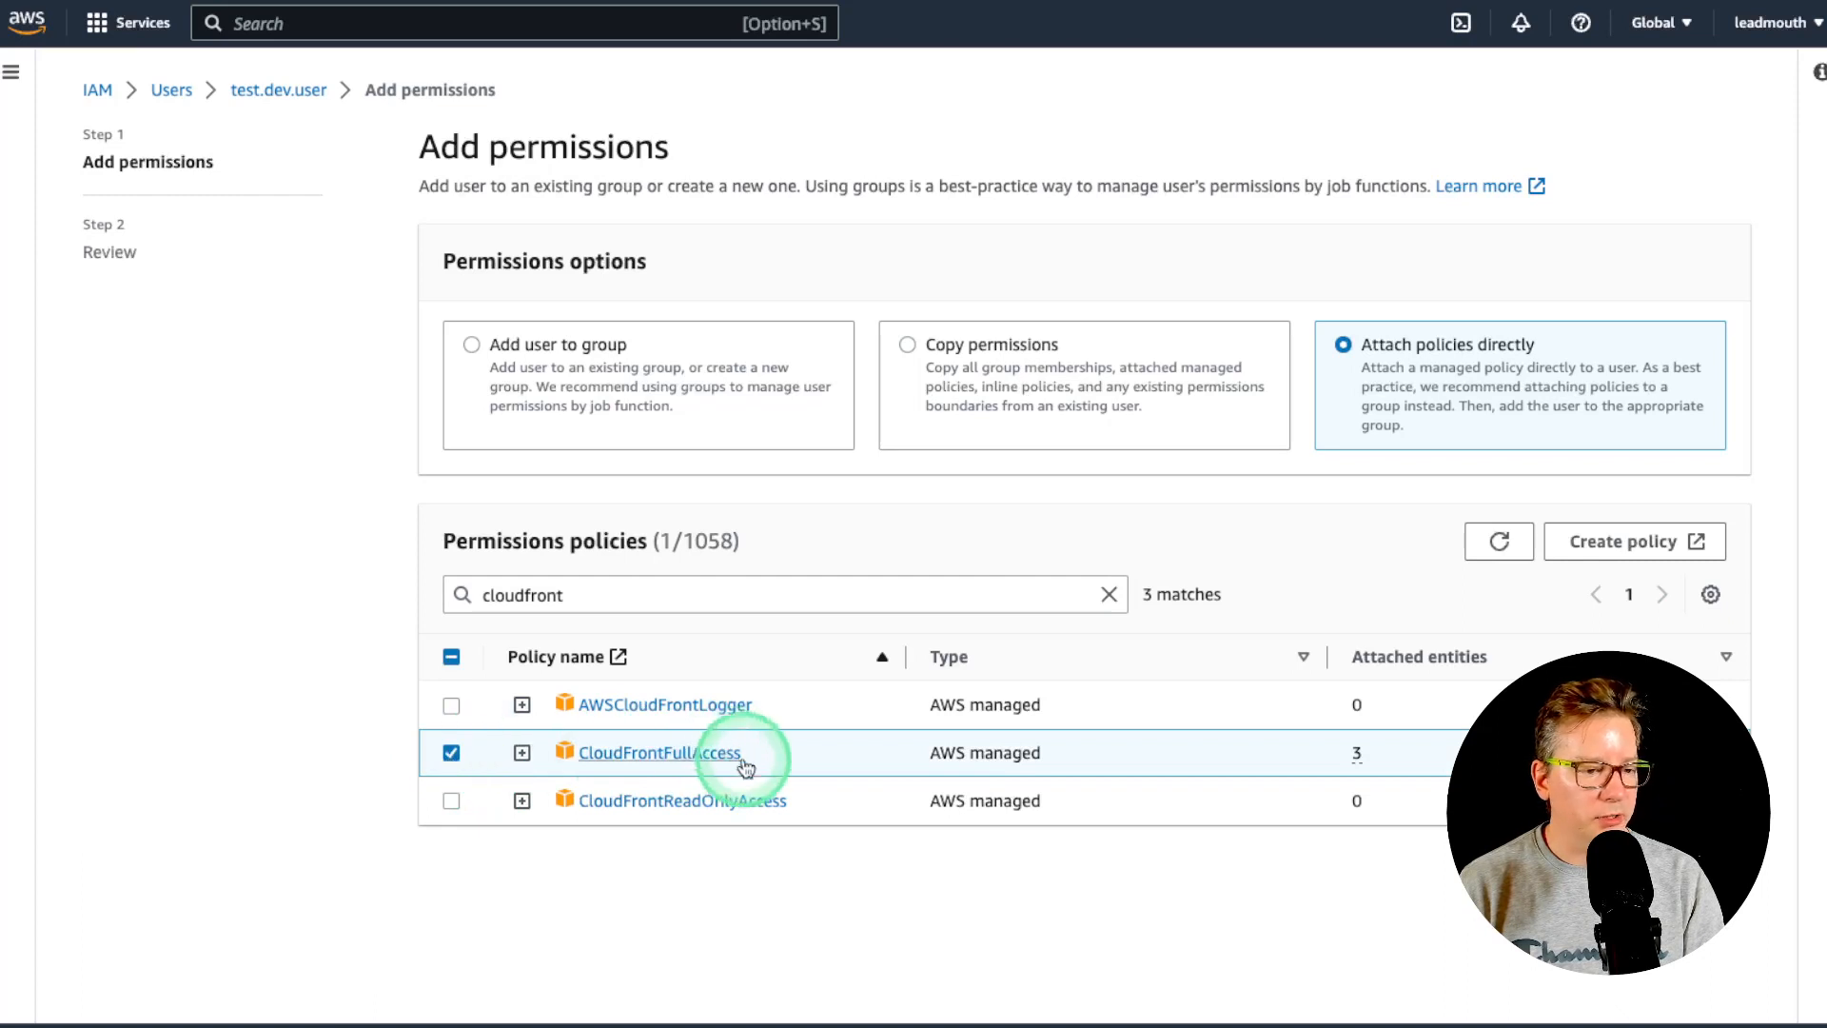
left_click(1713, 868)
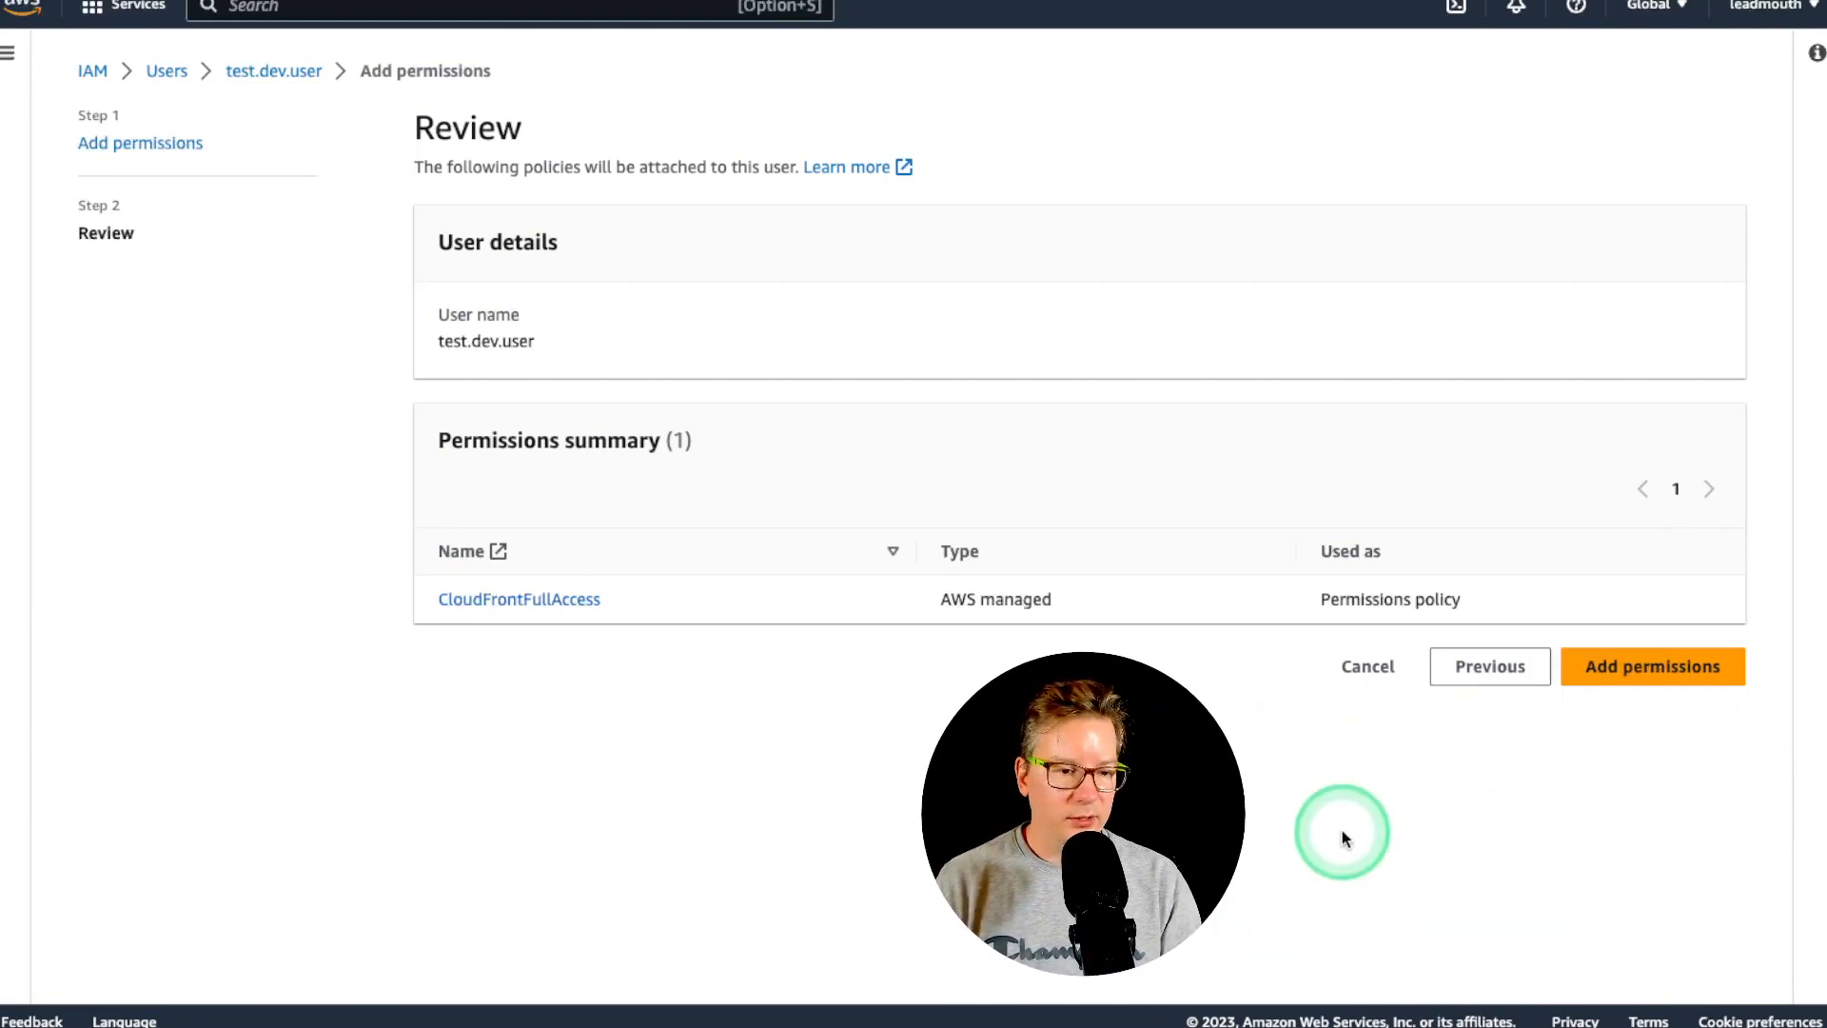
left_click(1664, 669)
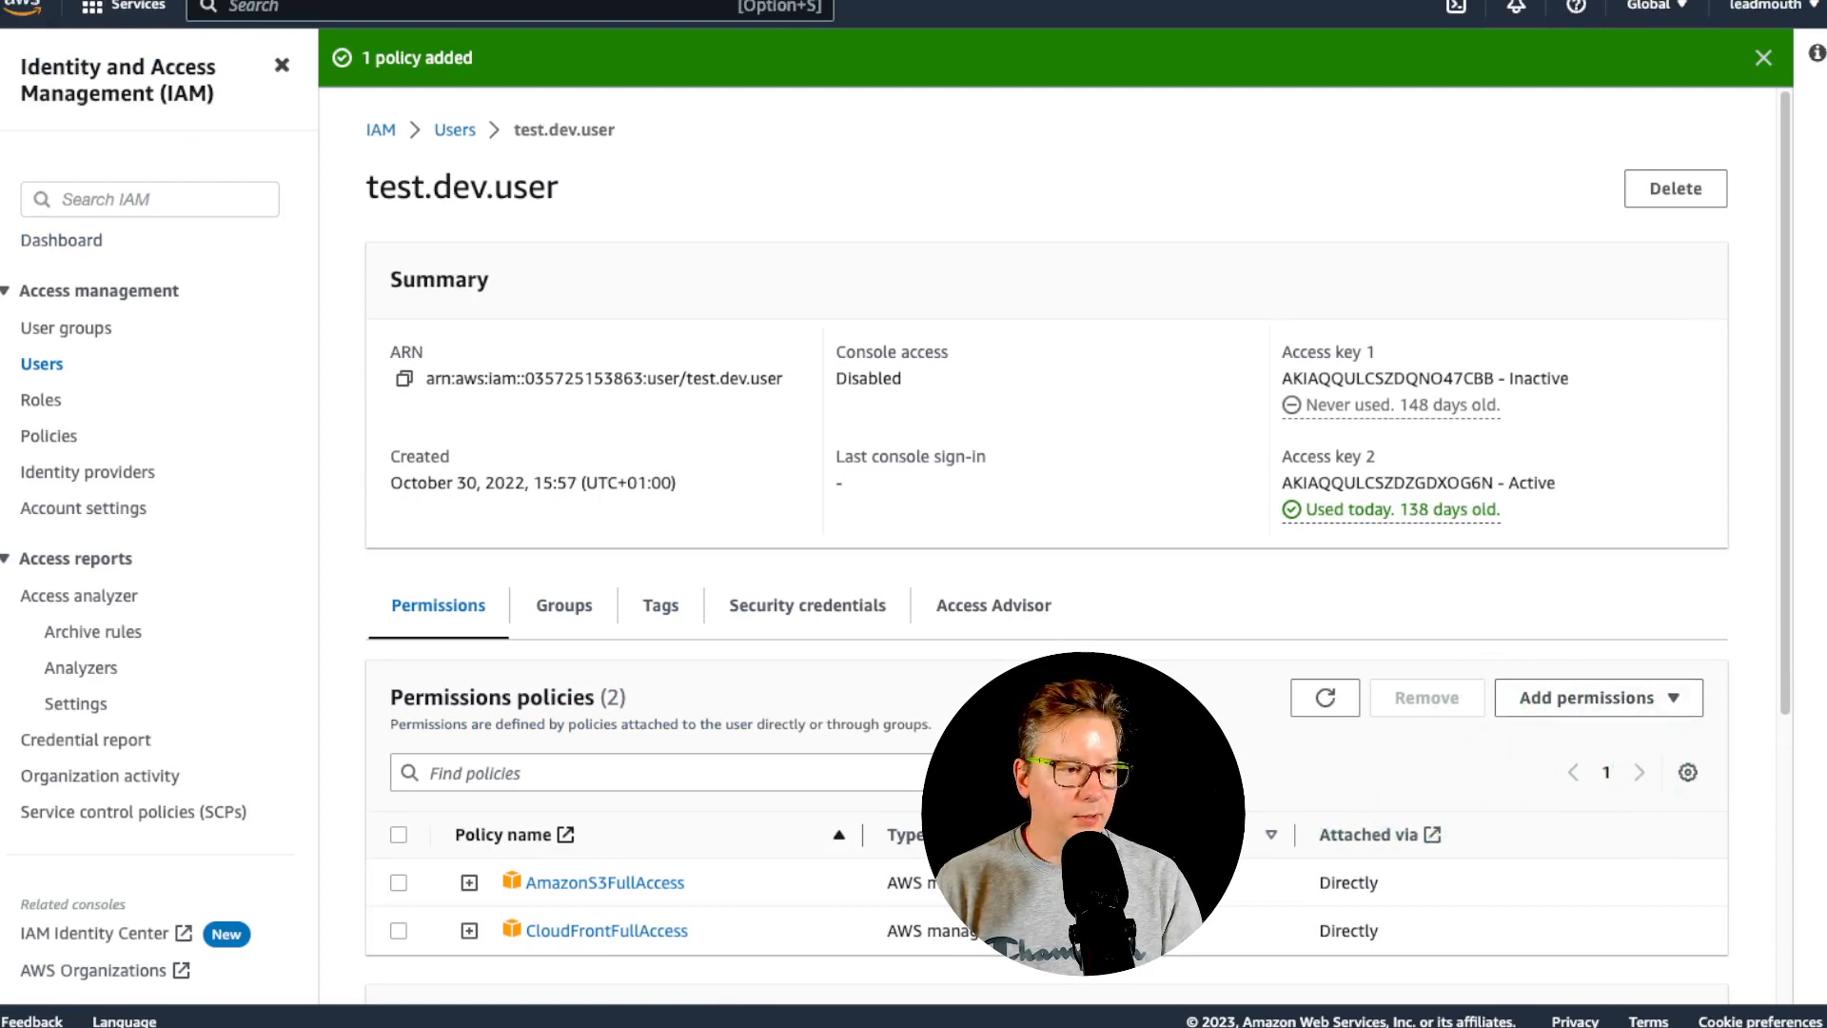
scroll(437, 420, "down", 2)
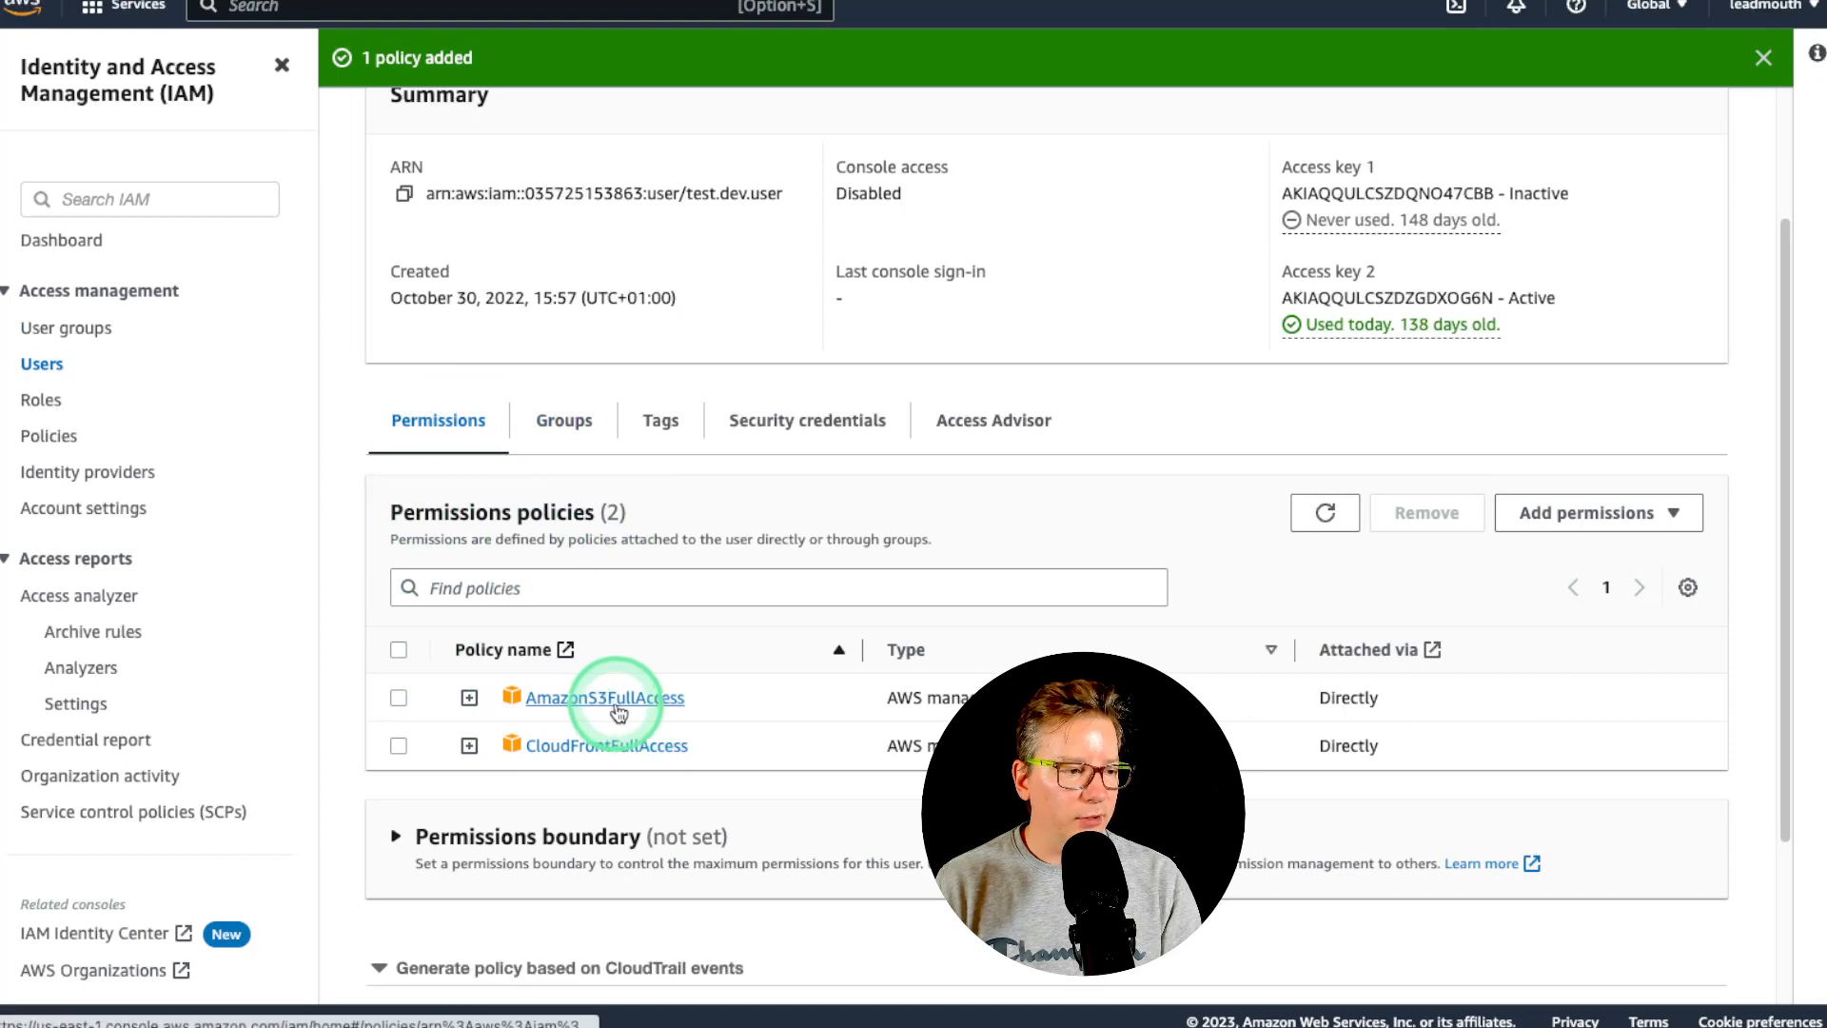
scroll(738, 703, "down", 1)
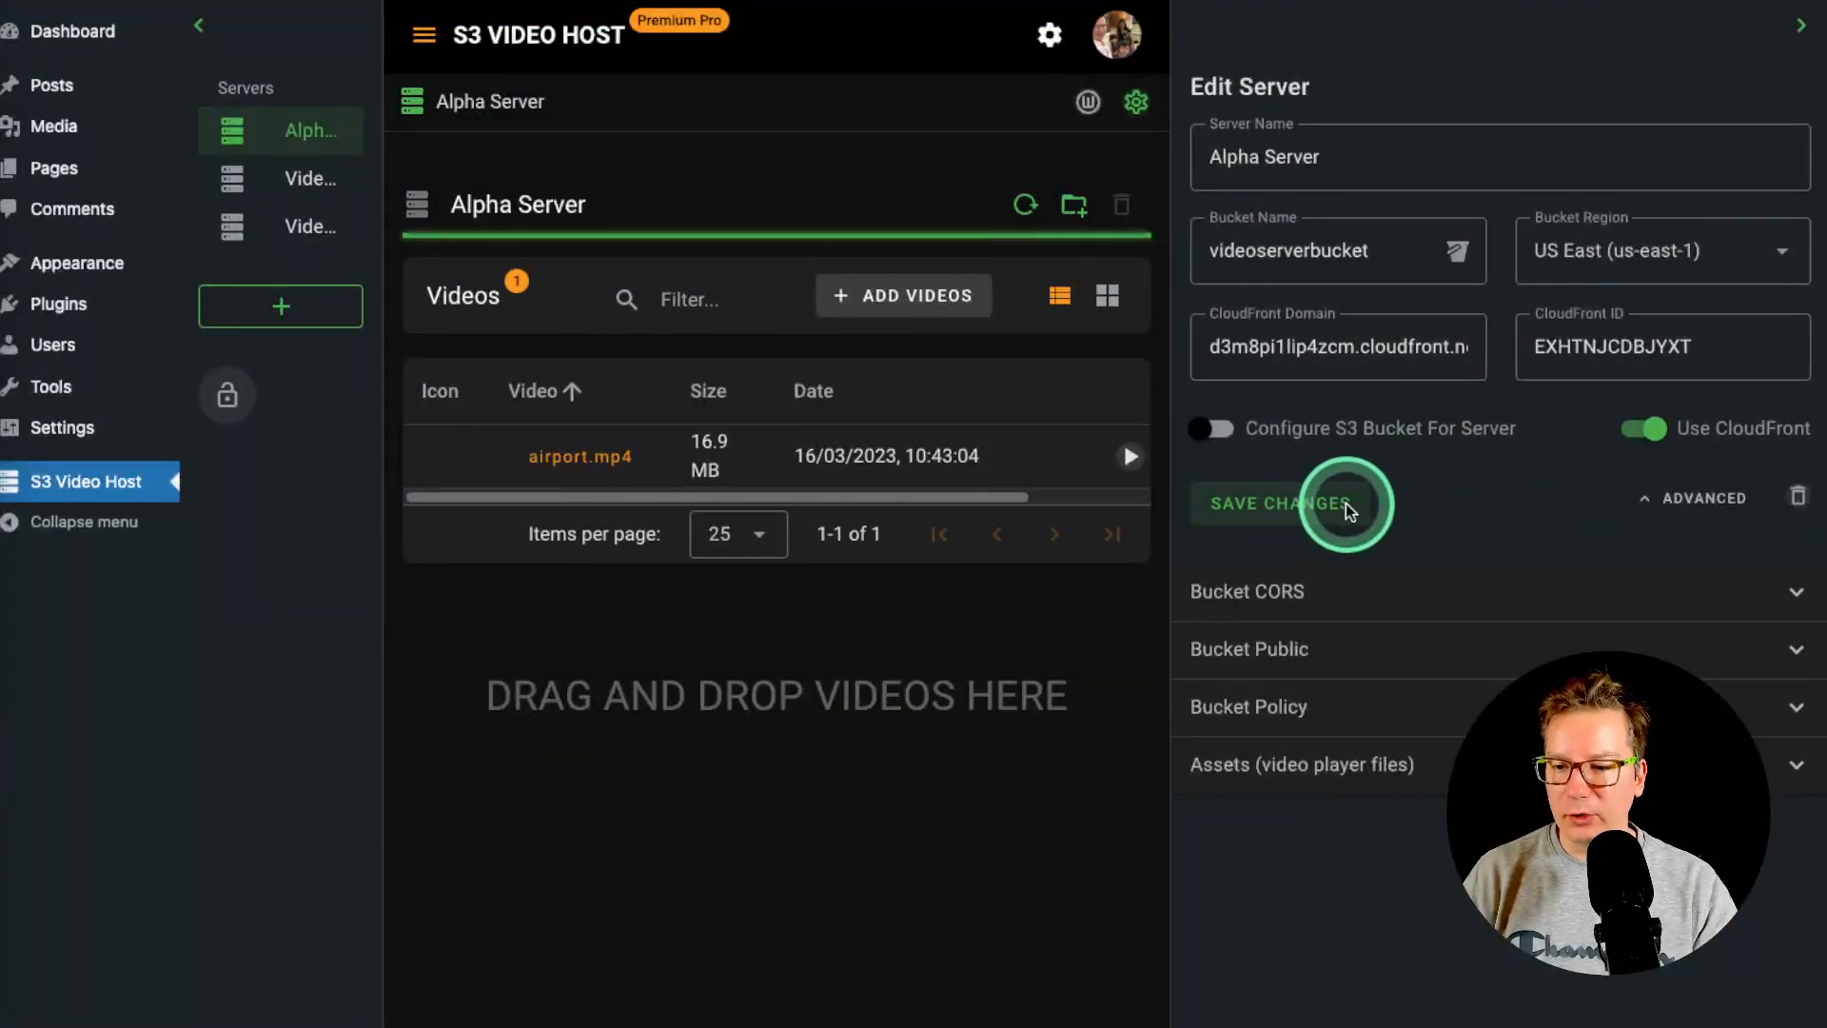
mouse_move(1799, 28)
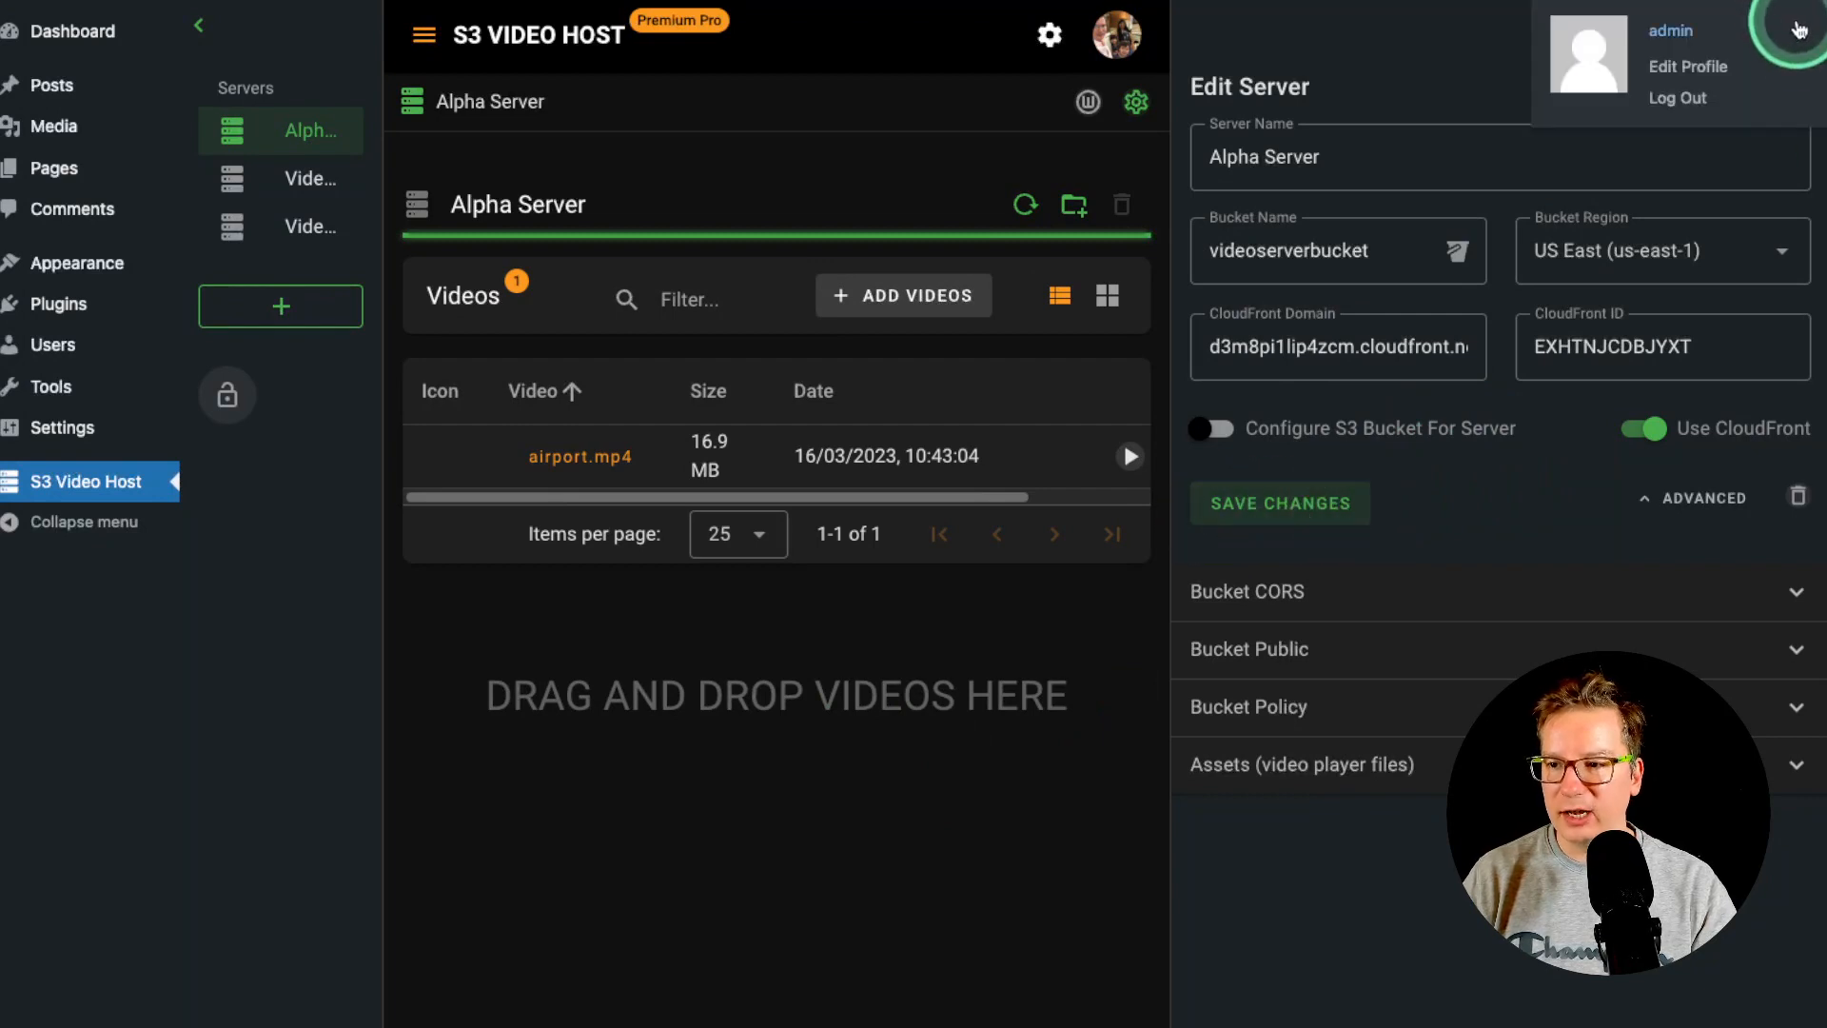
left_click(1800, 24)
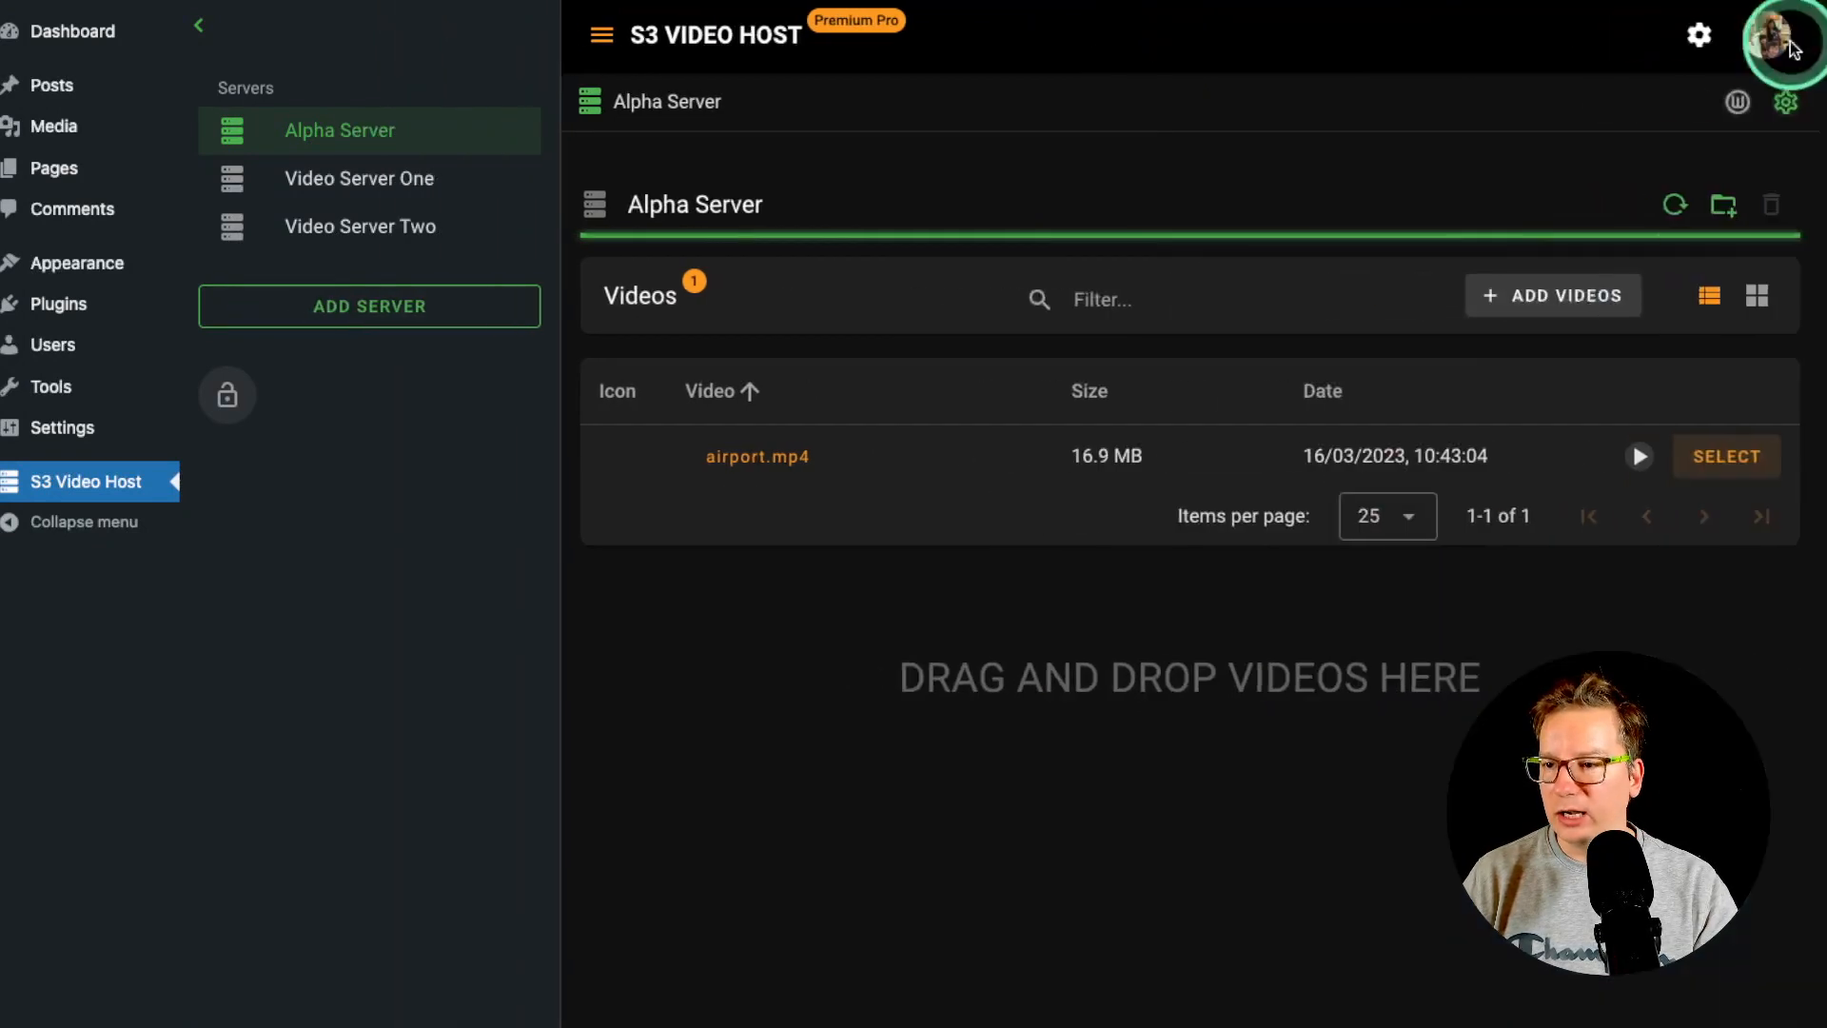
left_click(761, 456)
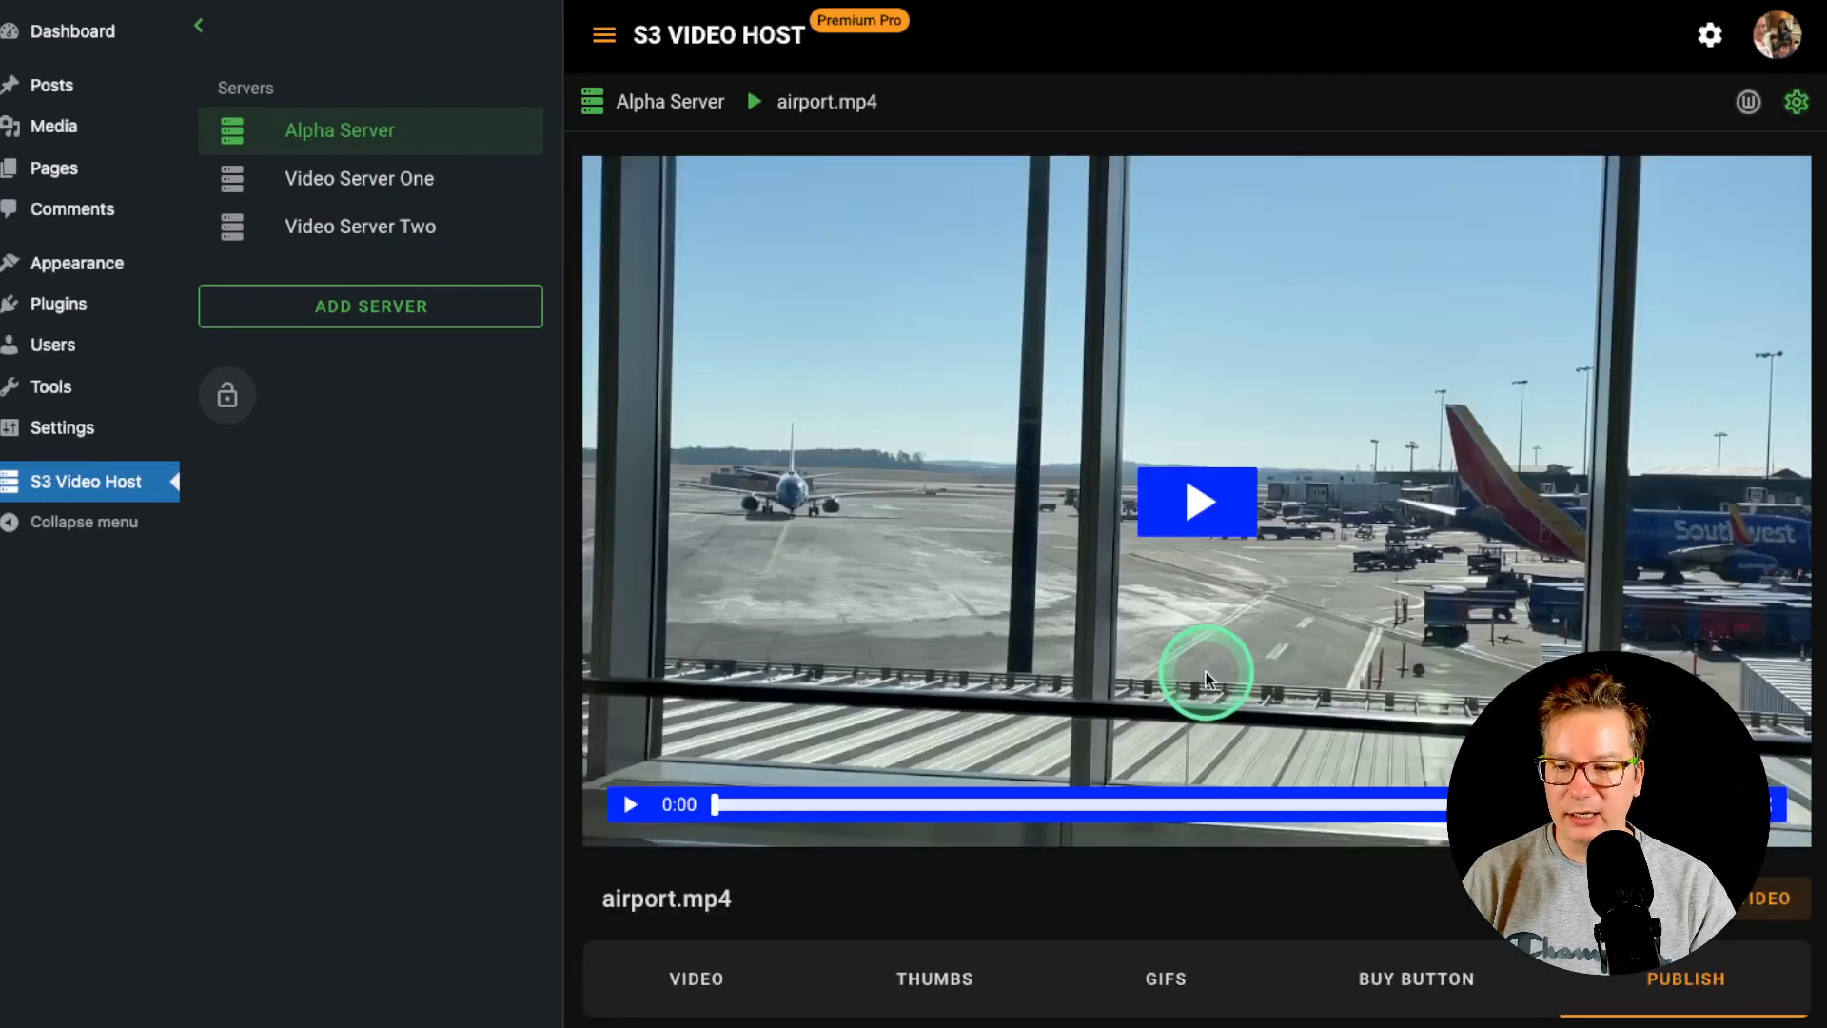
scroll(1157, 671, "down", 6)
scroll(1155, 671, "down", 2)
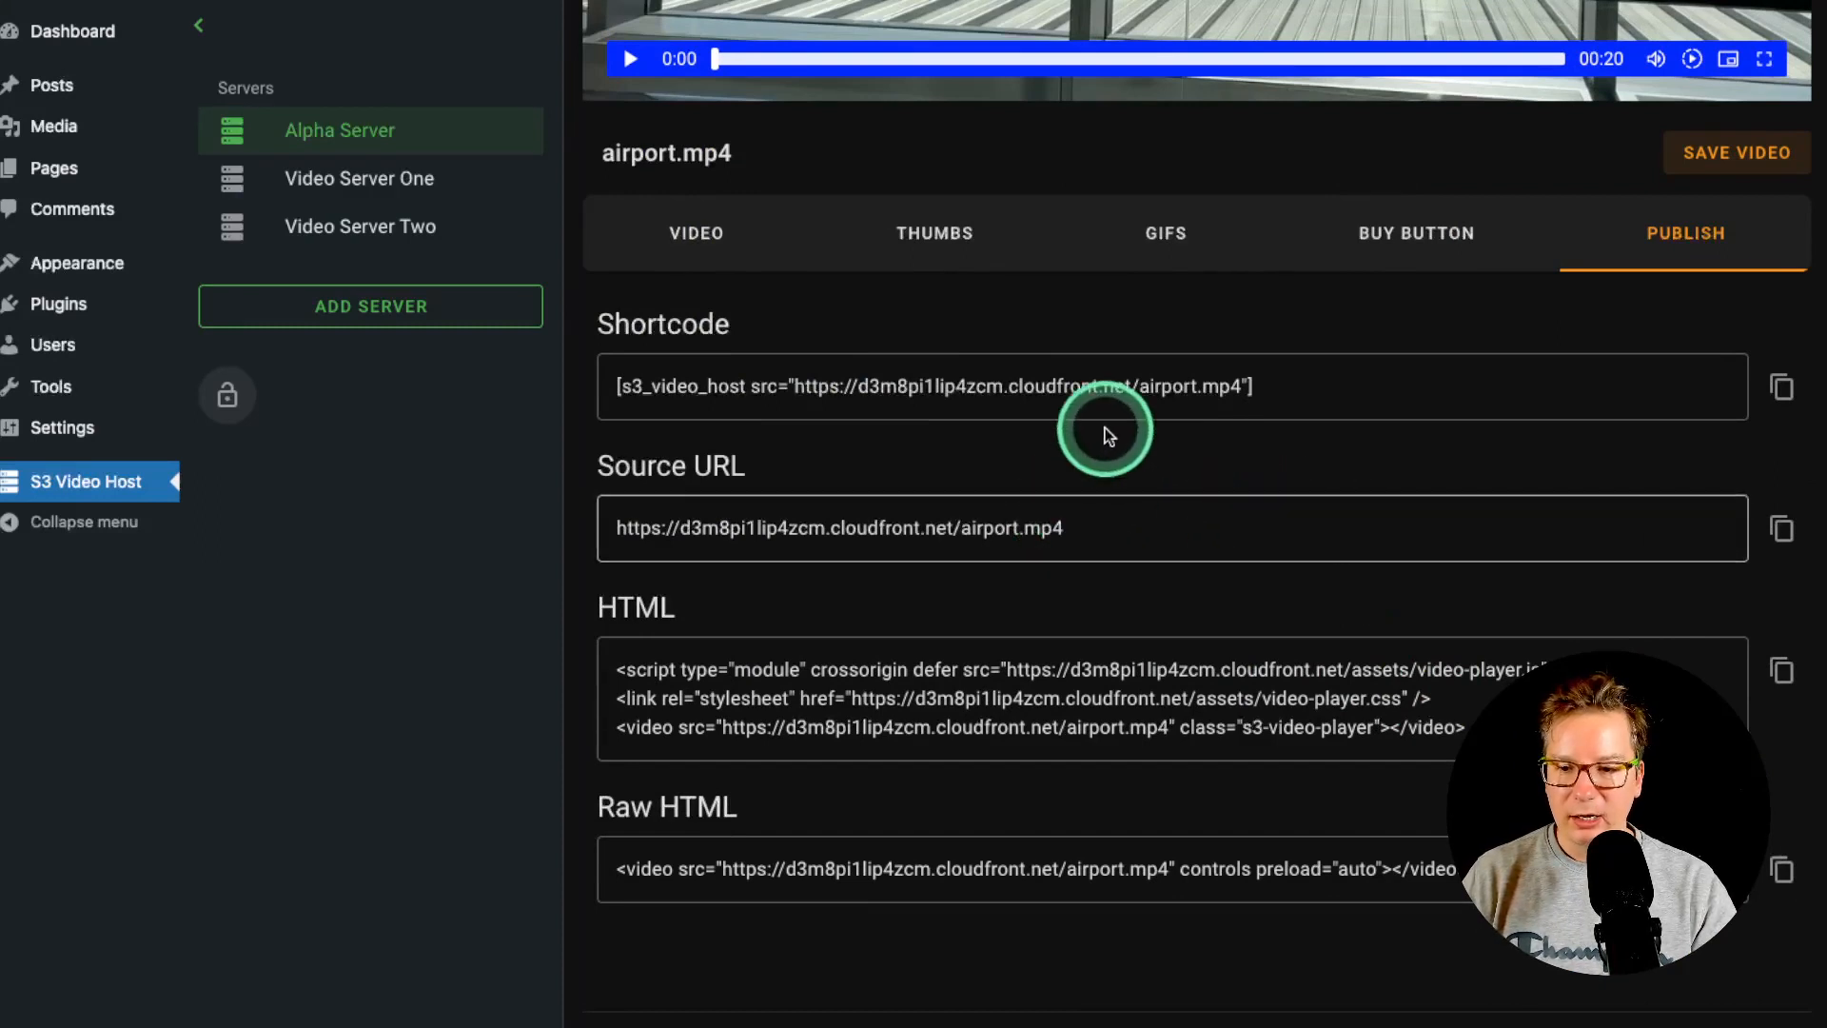
left_click(1241, 386)
left_click_drag(1242, 387, 1373, 382)
left_click(1353, 393)
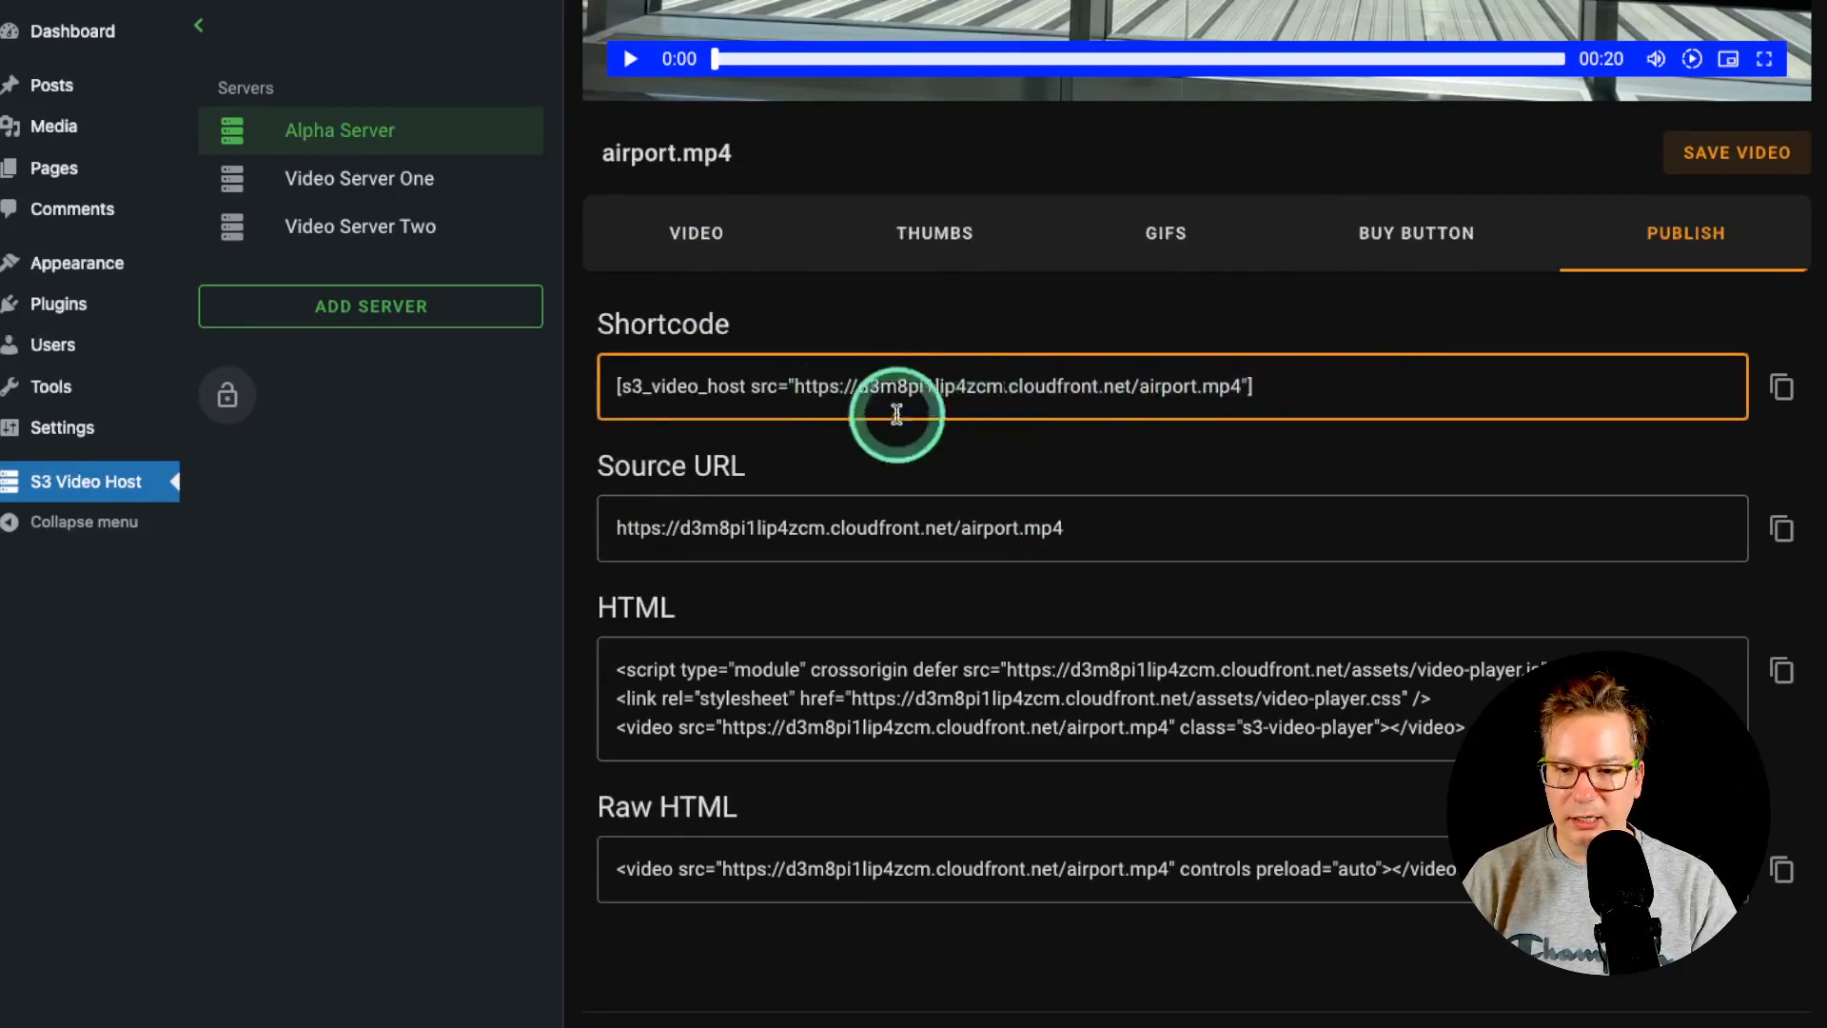
double_click(1053, 386)
double_click(941, 386)
left_click(1054, 529)
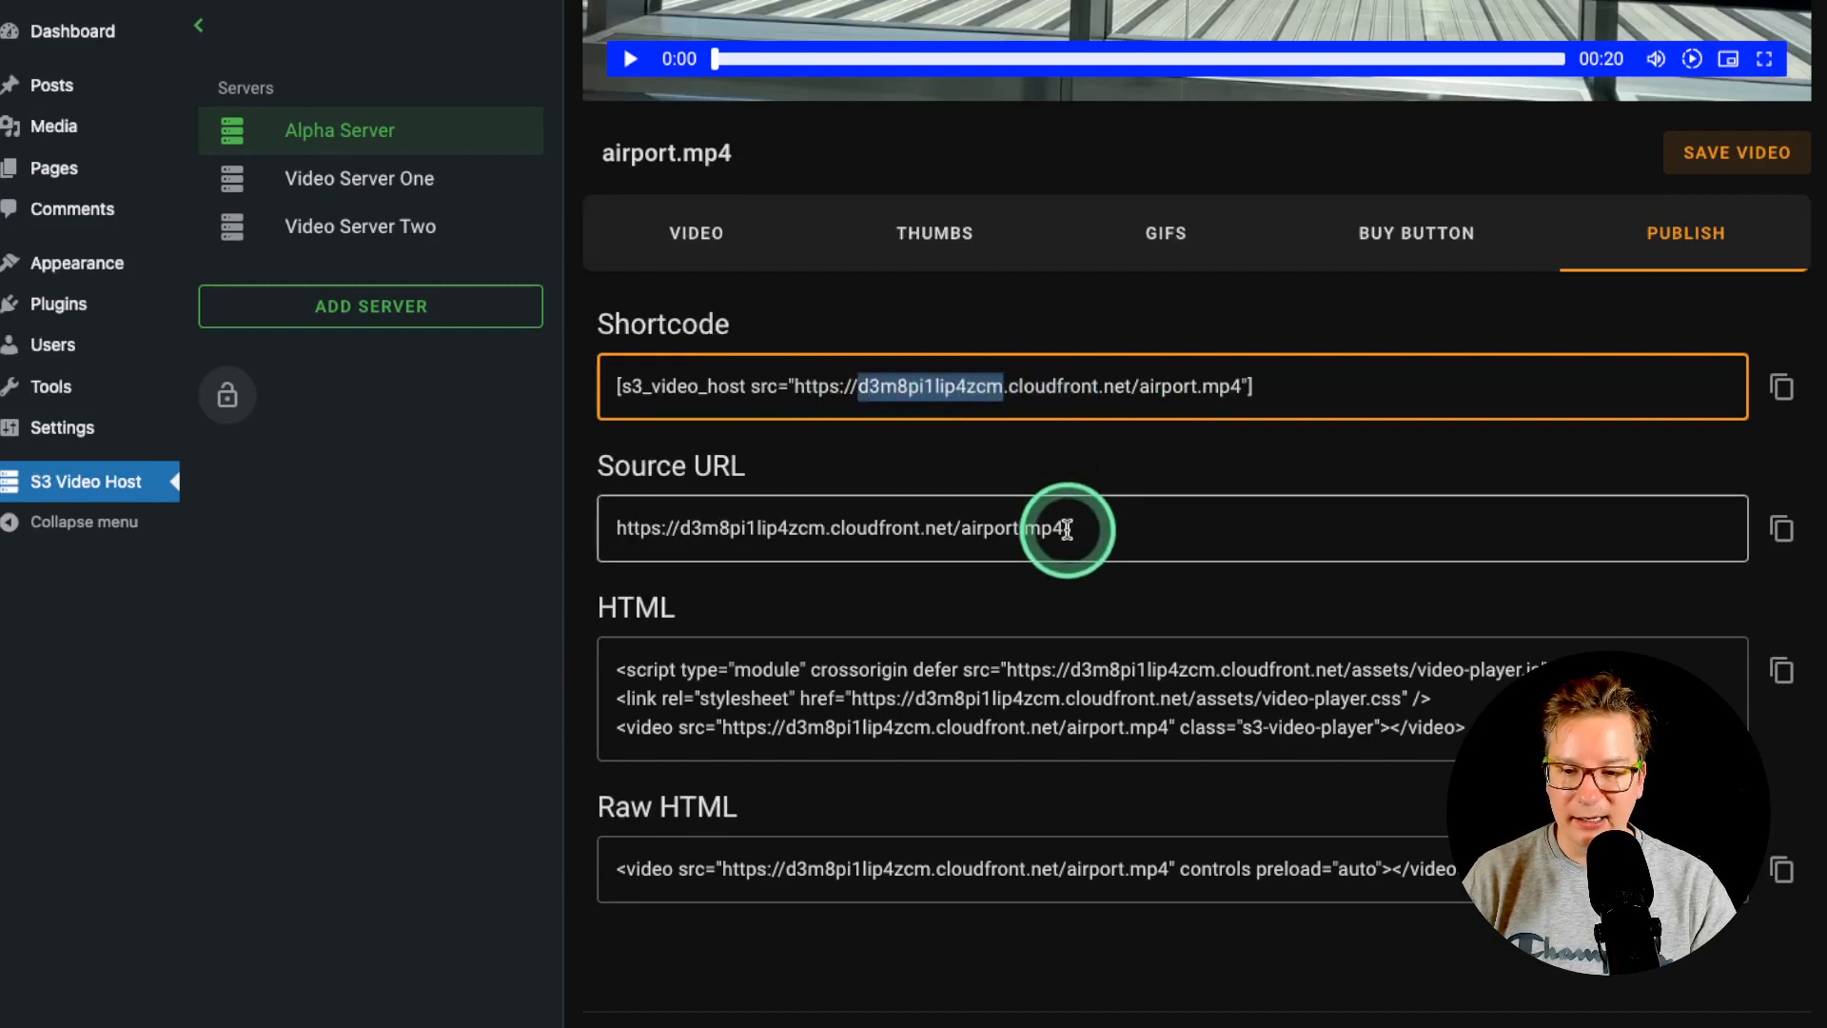
left_click(1081, 529)
left_click_drag(1081, 529, 621, 530)
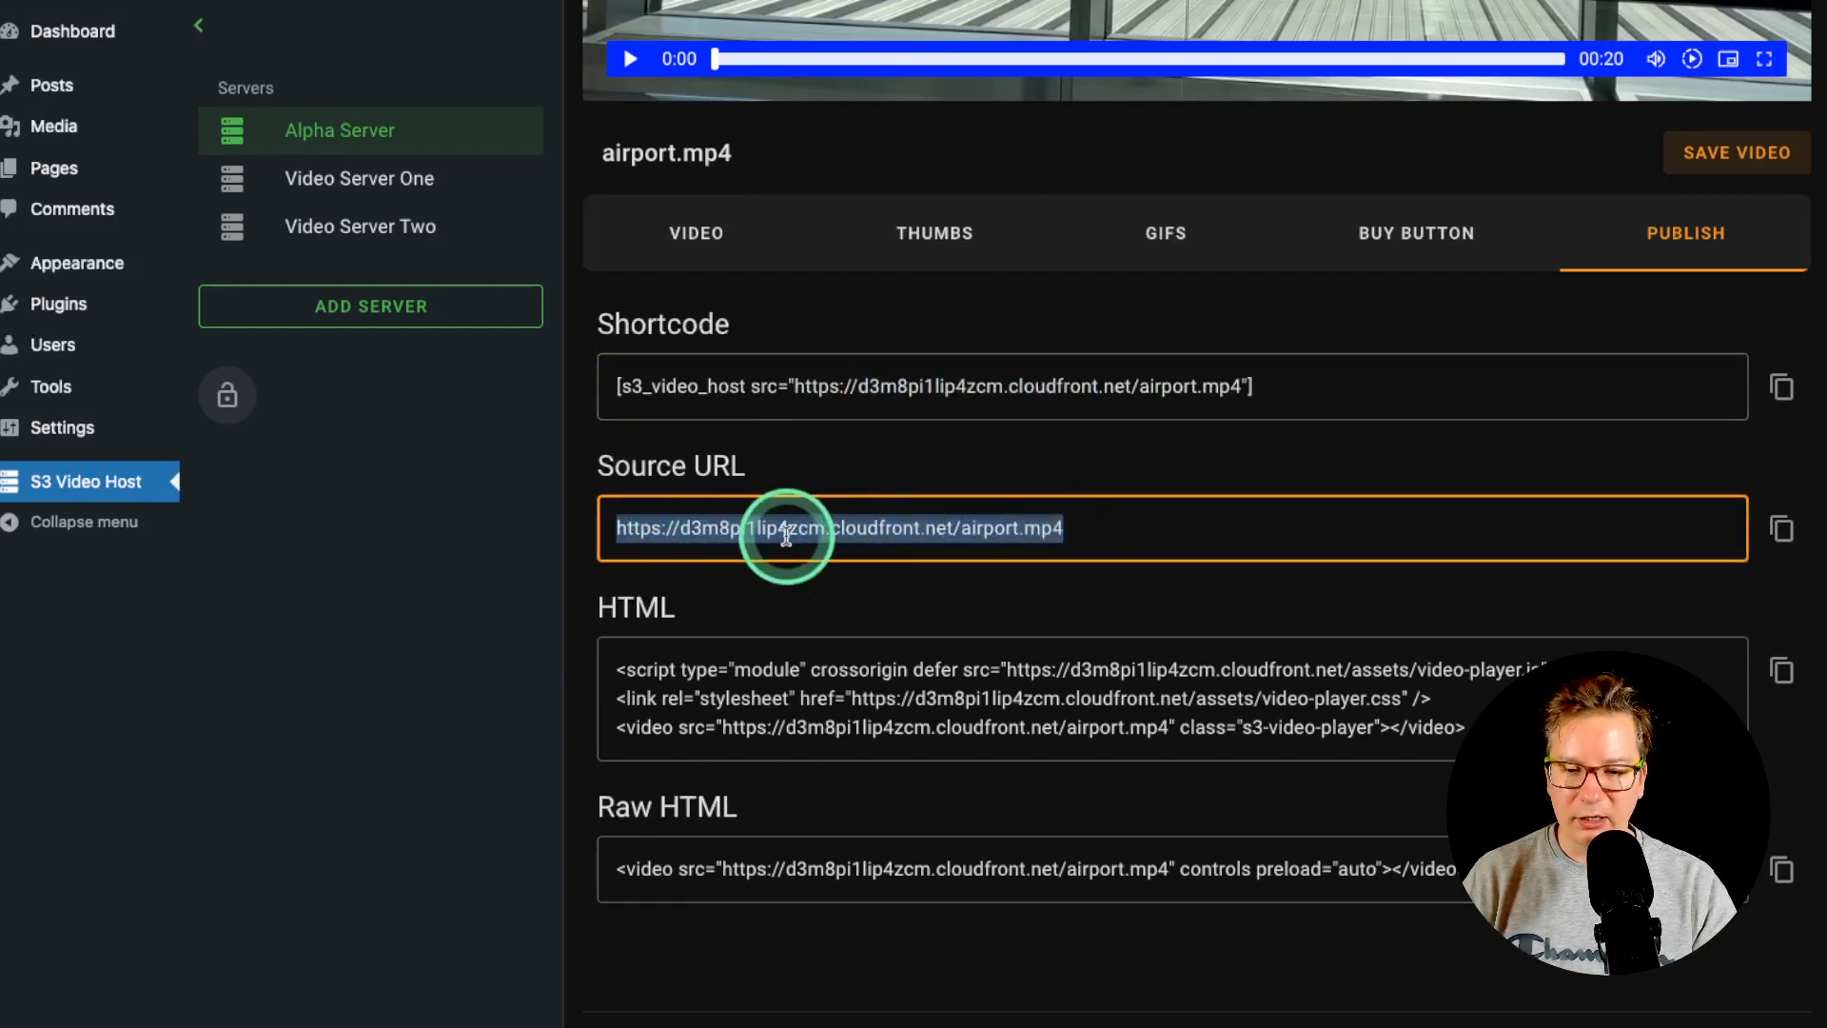
left_click(809, 530)
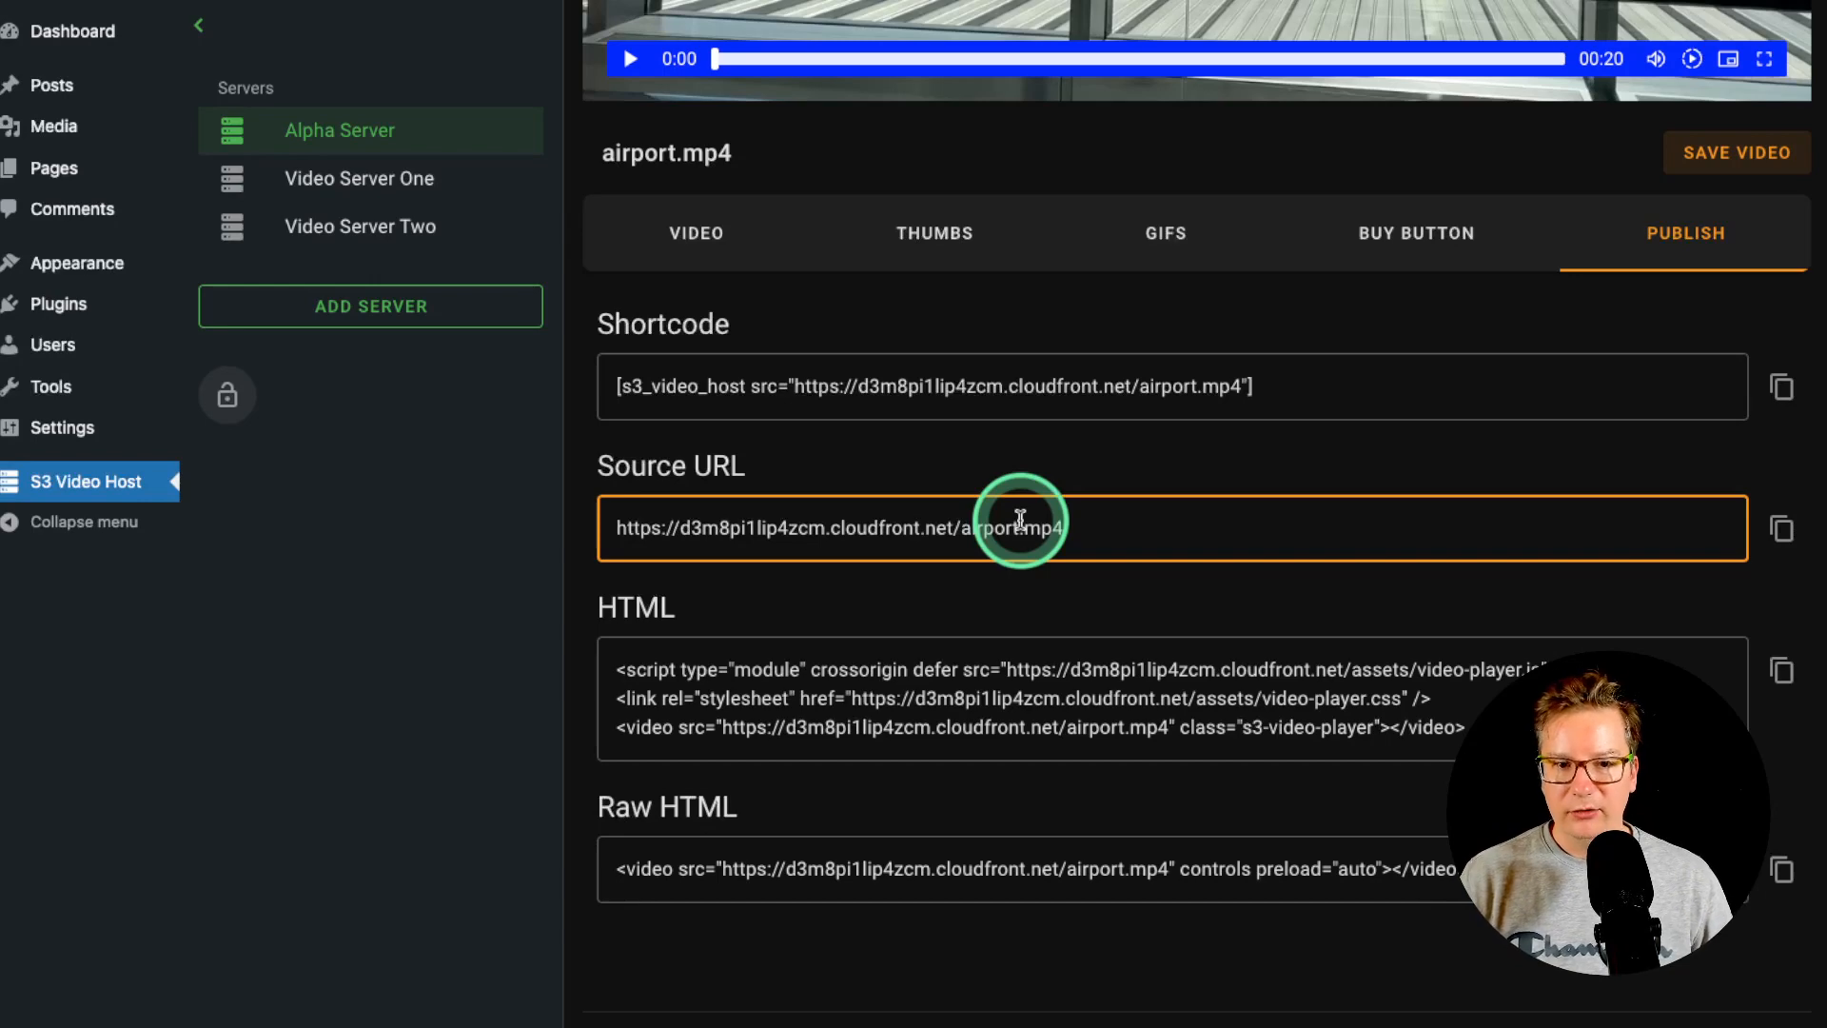
left_click(1554, 380)
scroll(1618, 285, "up", 8)
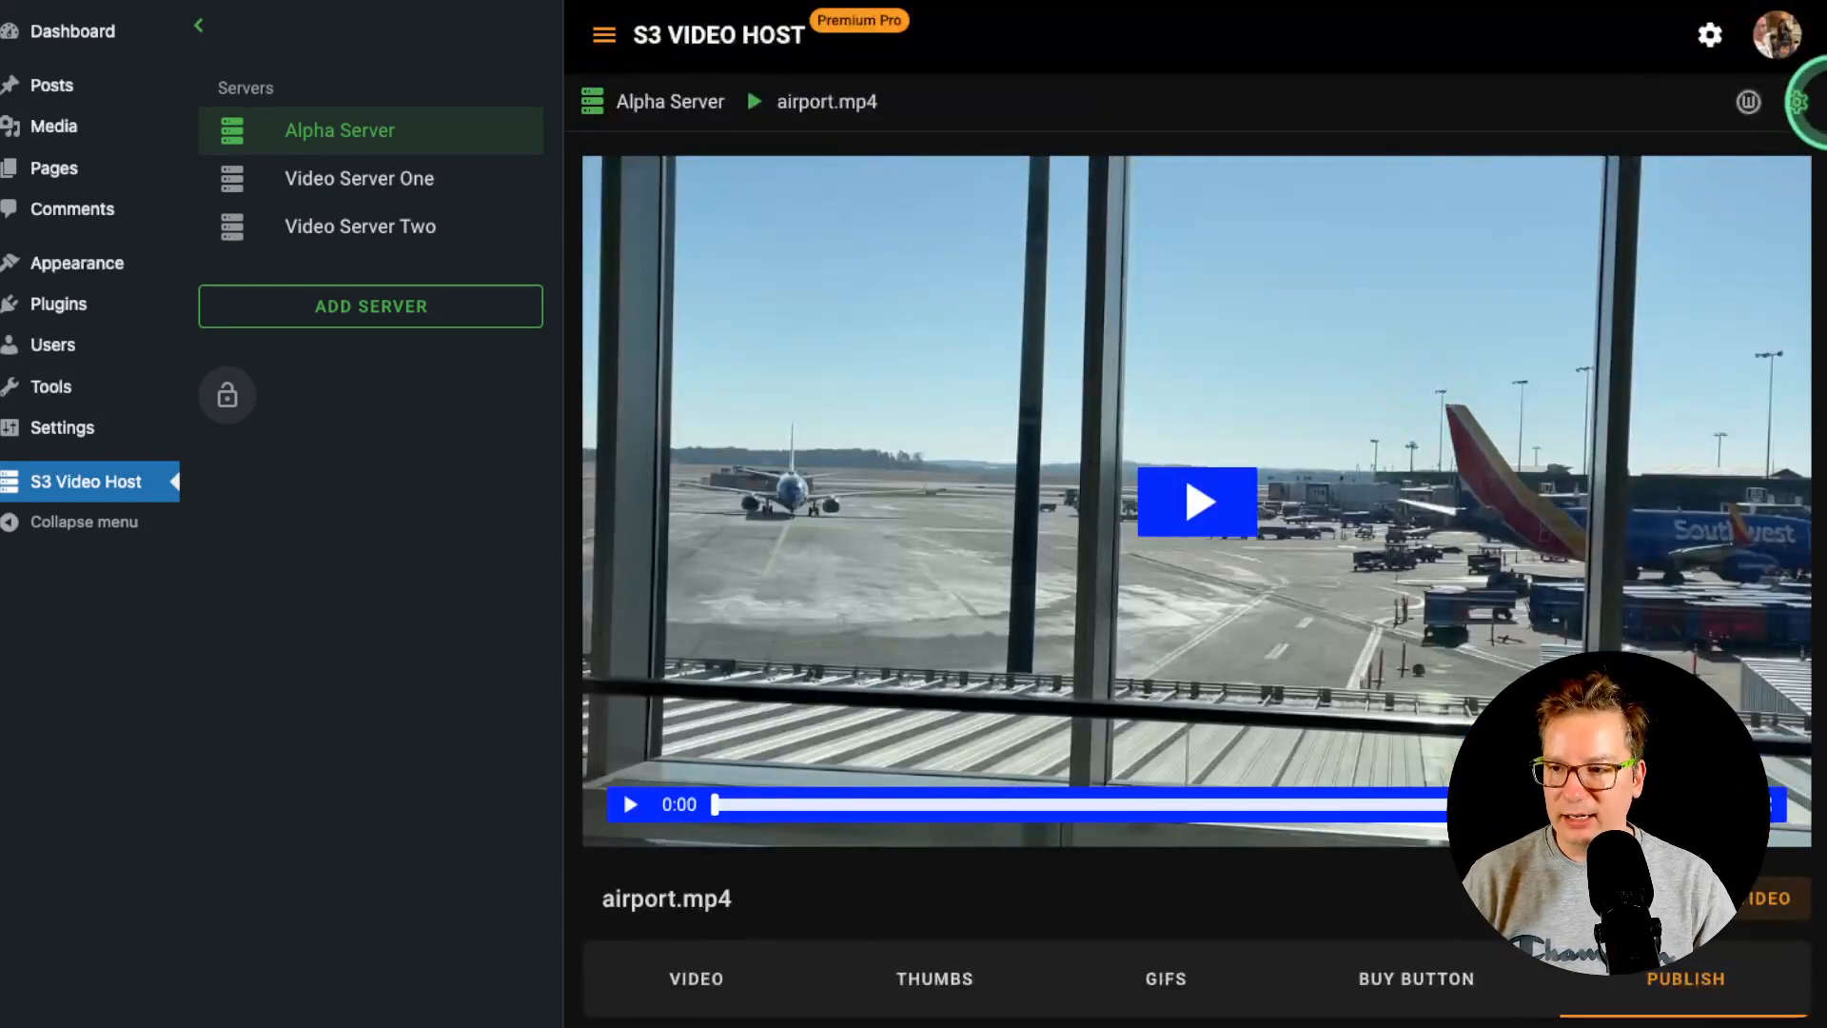
- Open videoserverbucket's Permissions tab in the S3 console from Alpha Server's settings
left_click(1798, 101)
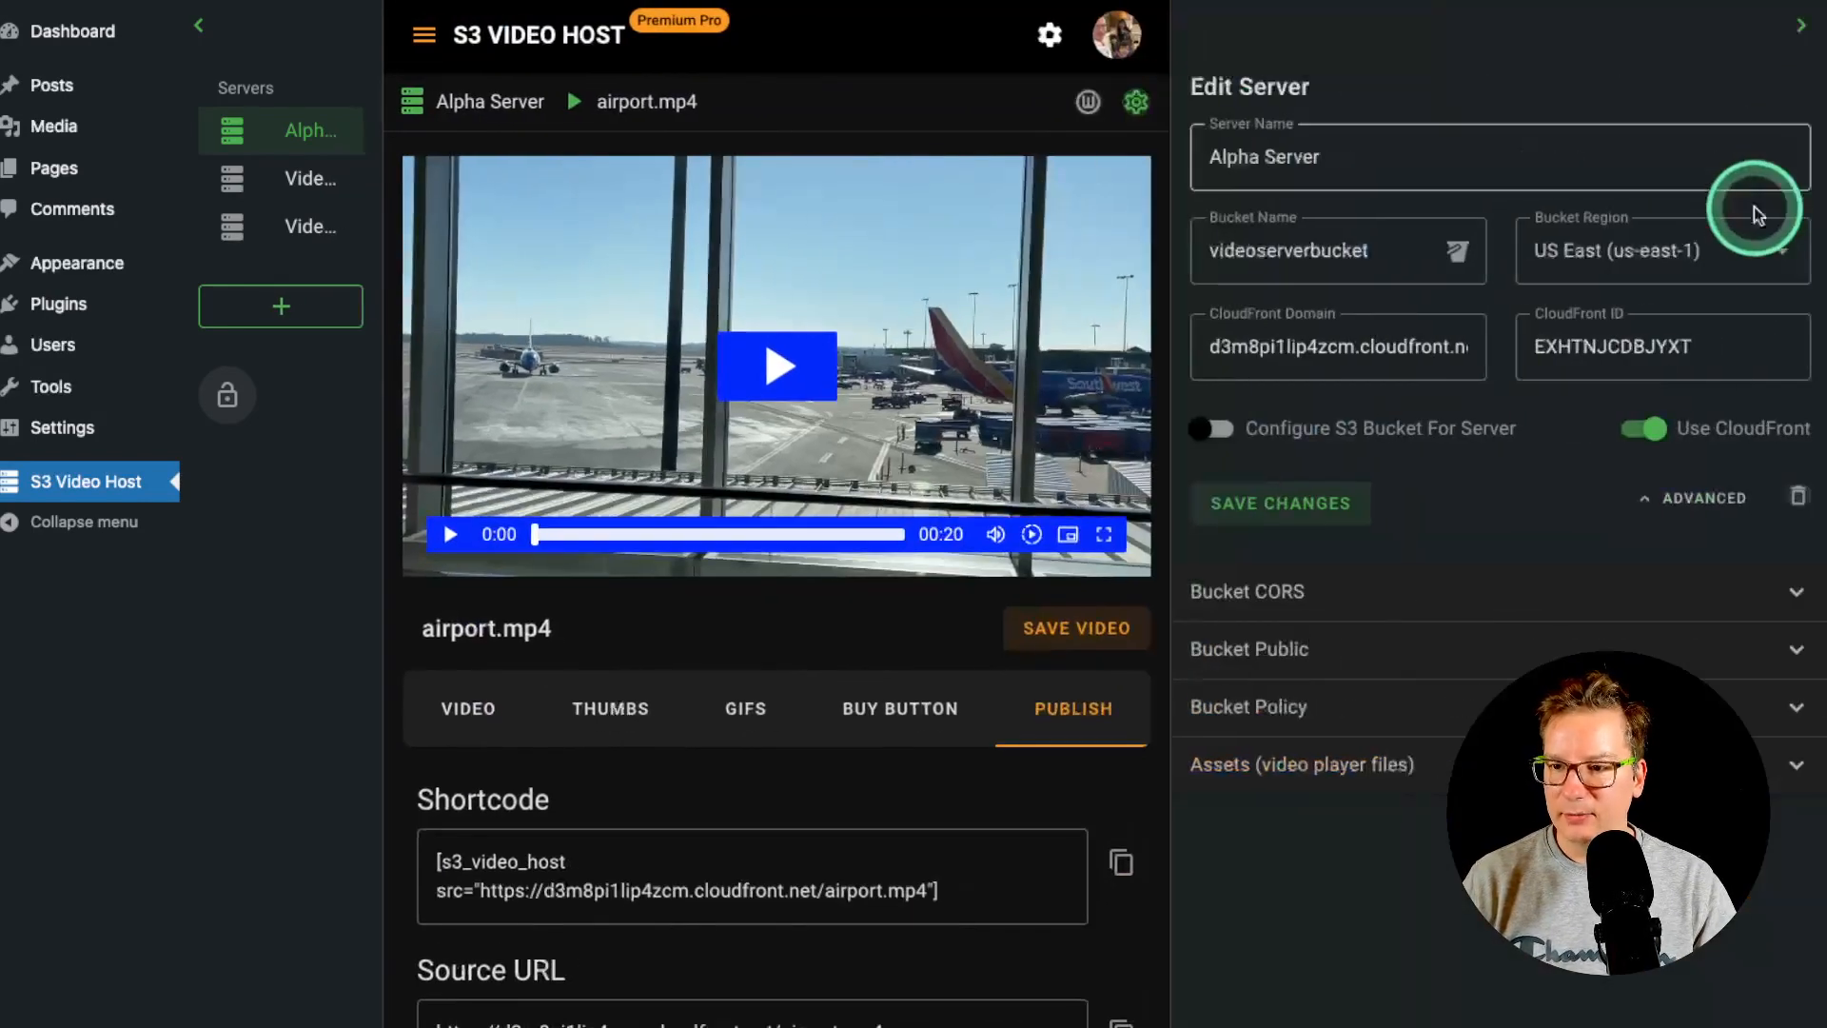
double_click(1283, 240)
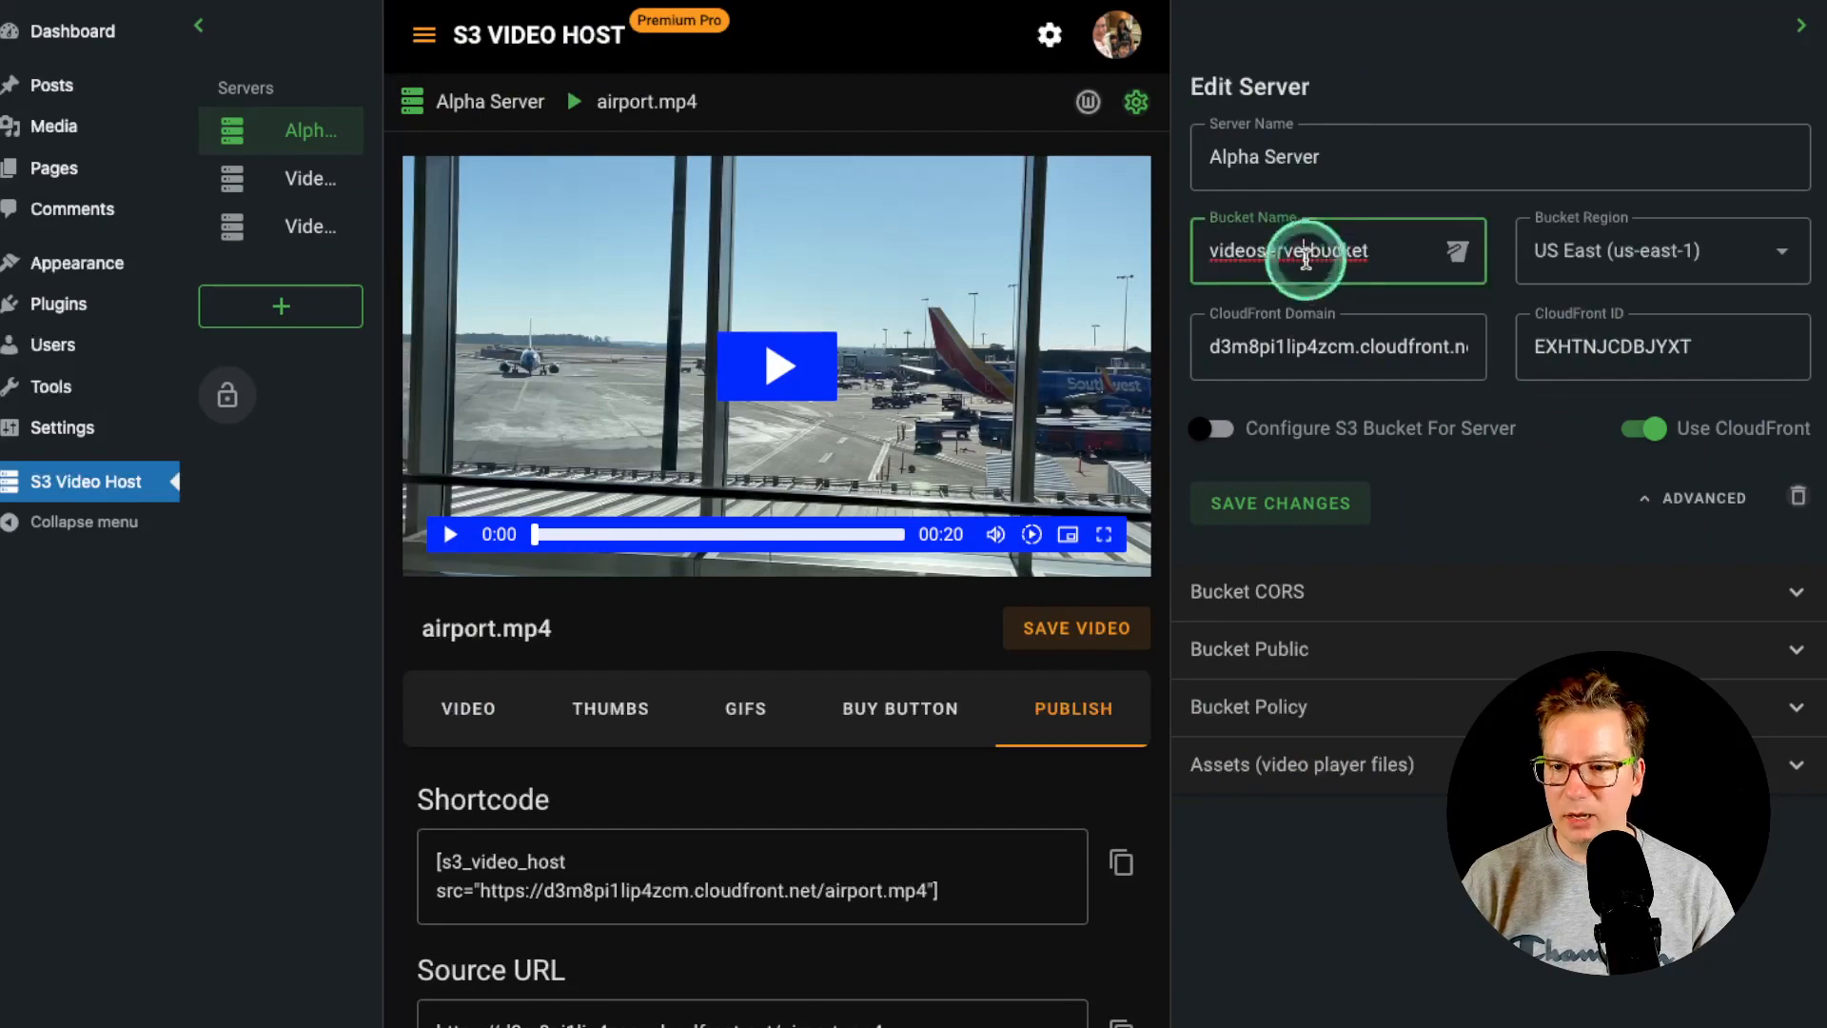
left_click(1458, 255)
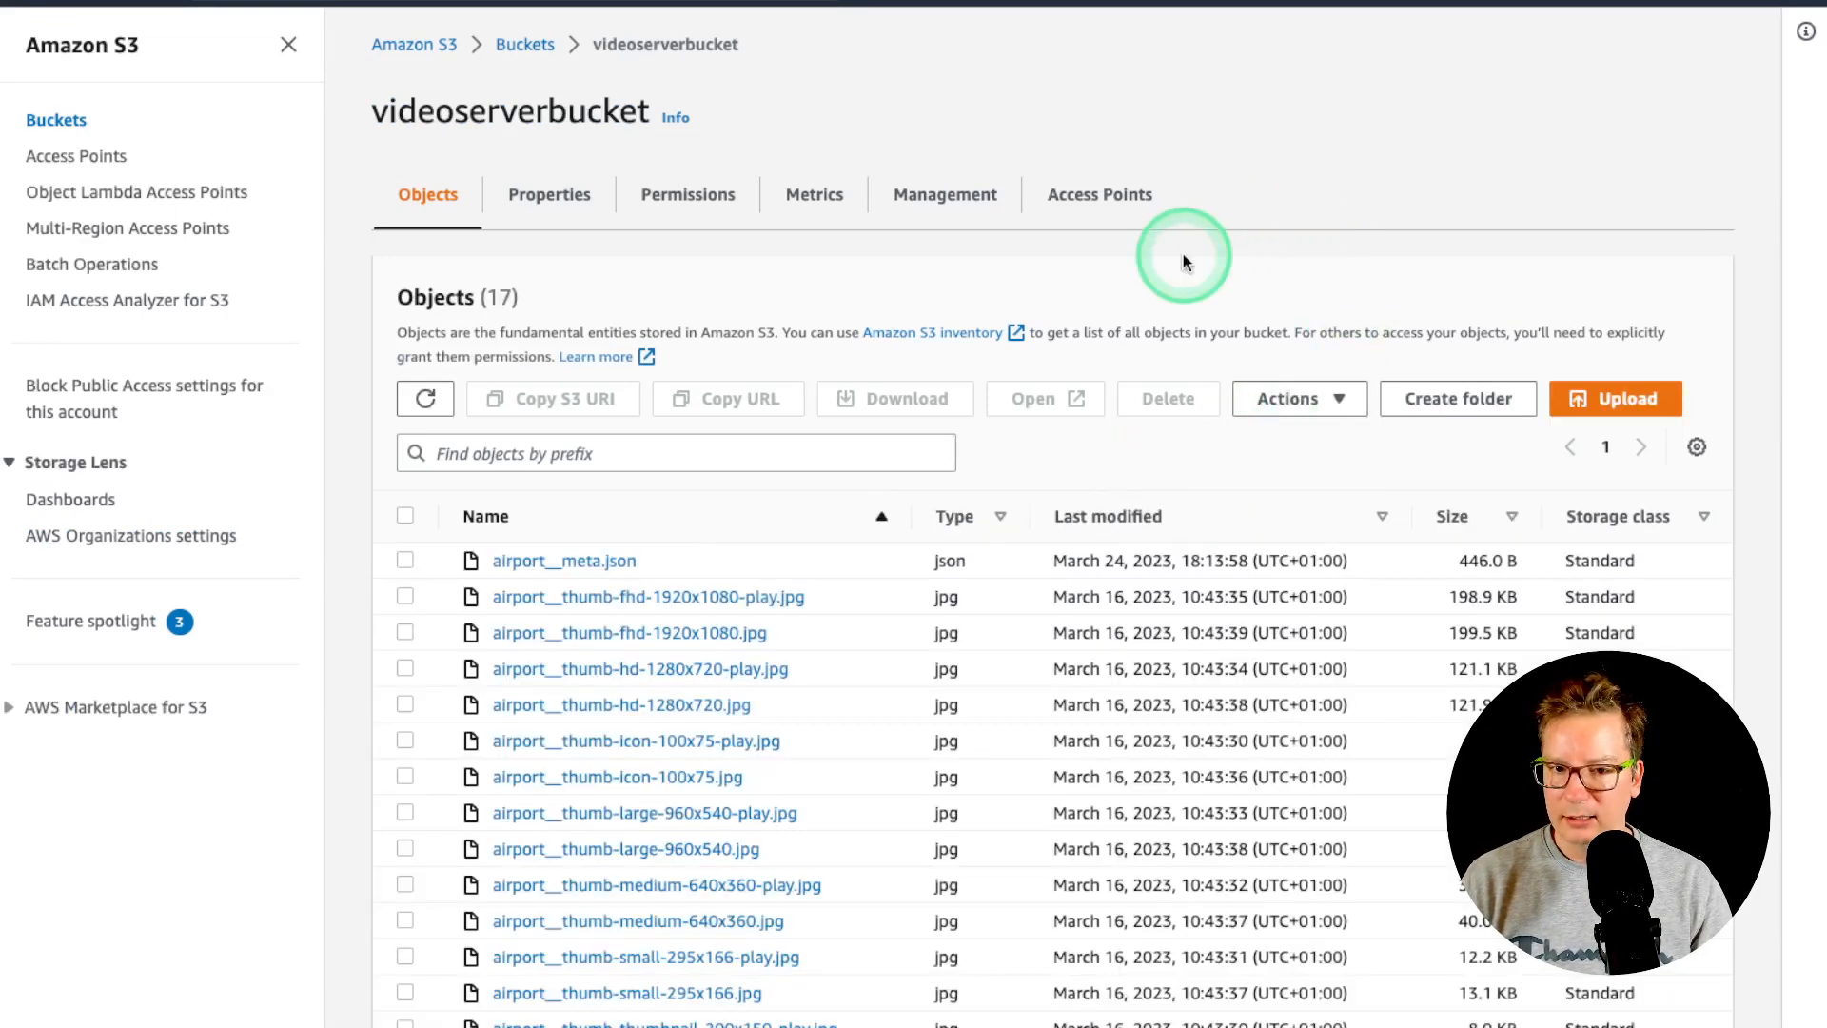
left_click(683, 210)
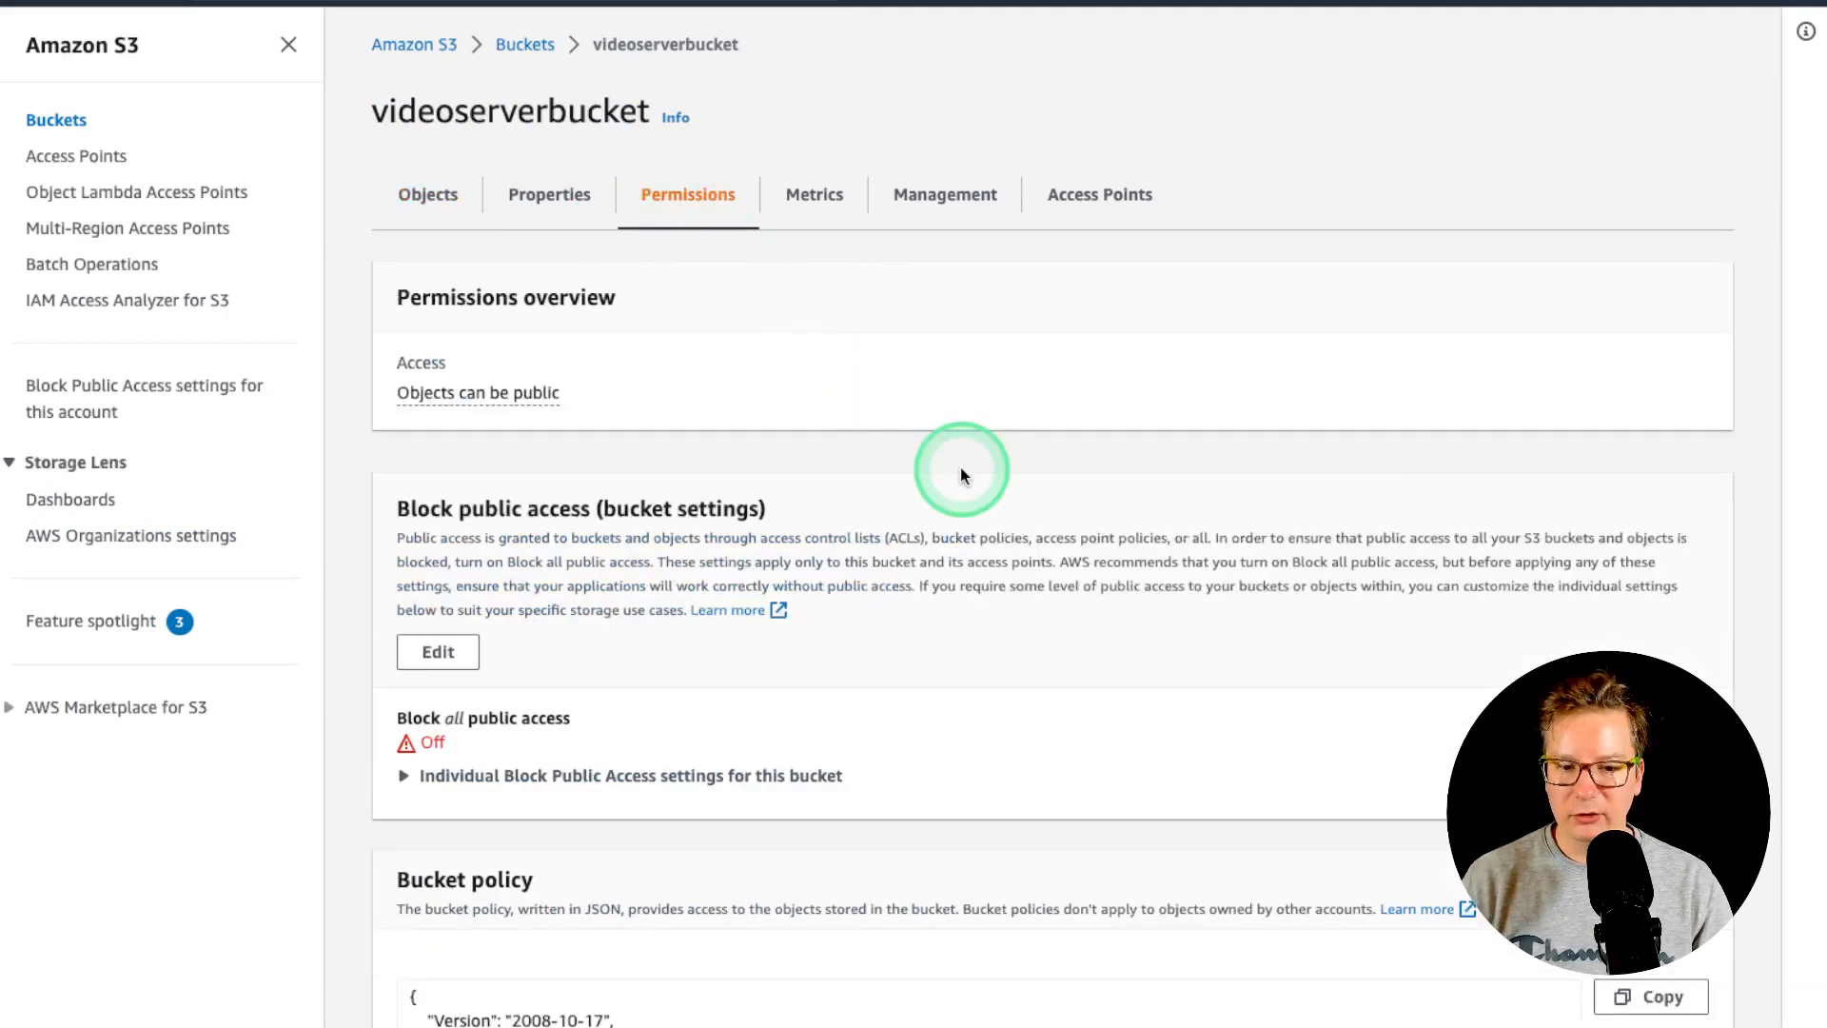
- Turn on Block all public access for the bucket, confirming with 'confirm'
scroll(653, 711, "down", 1)
scroll(653, 712, "down", 2)
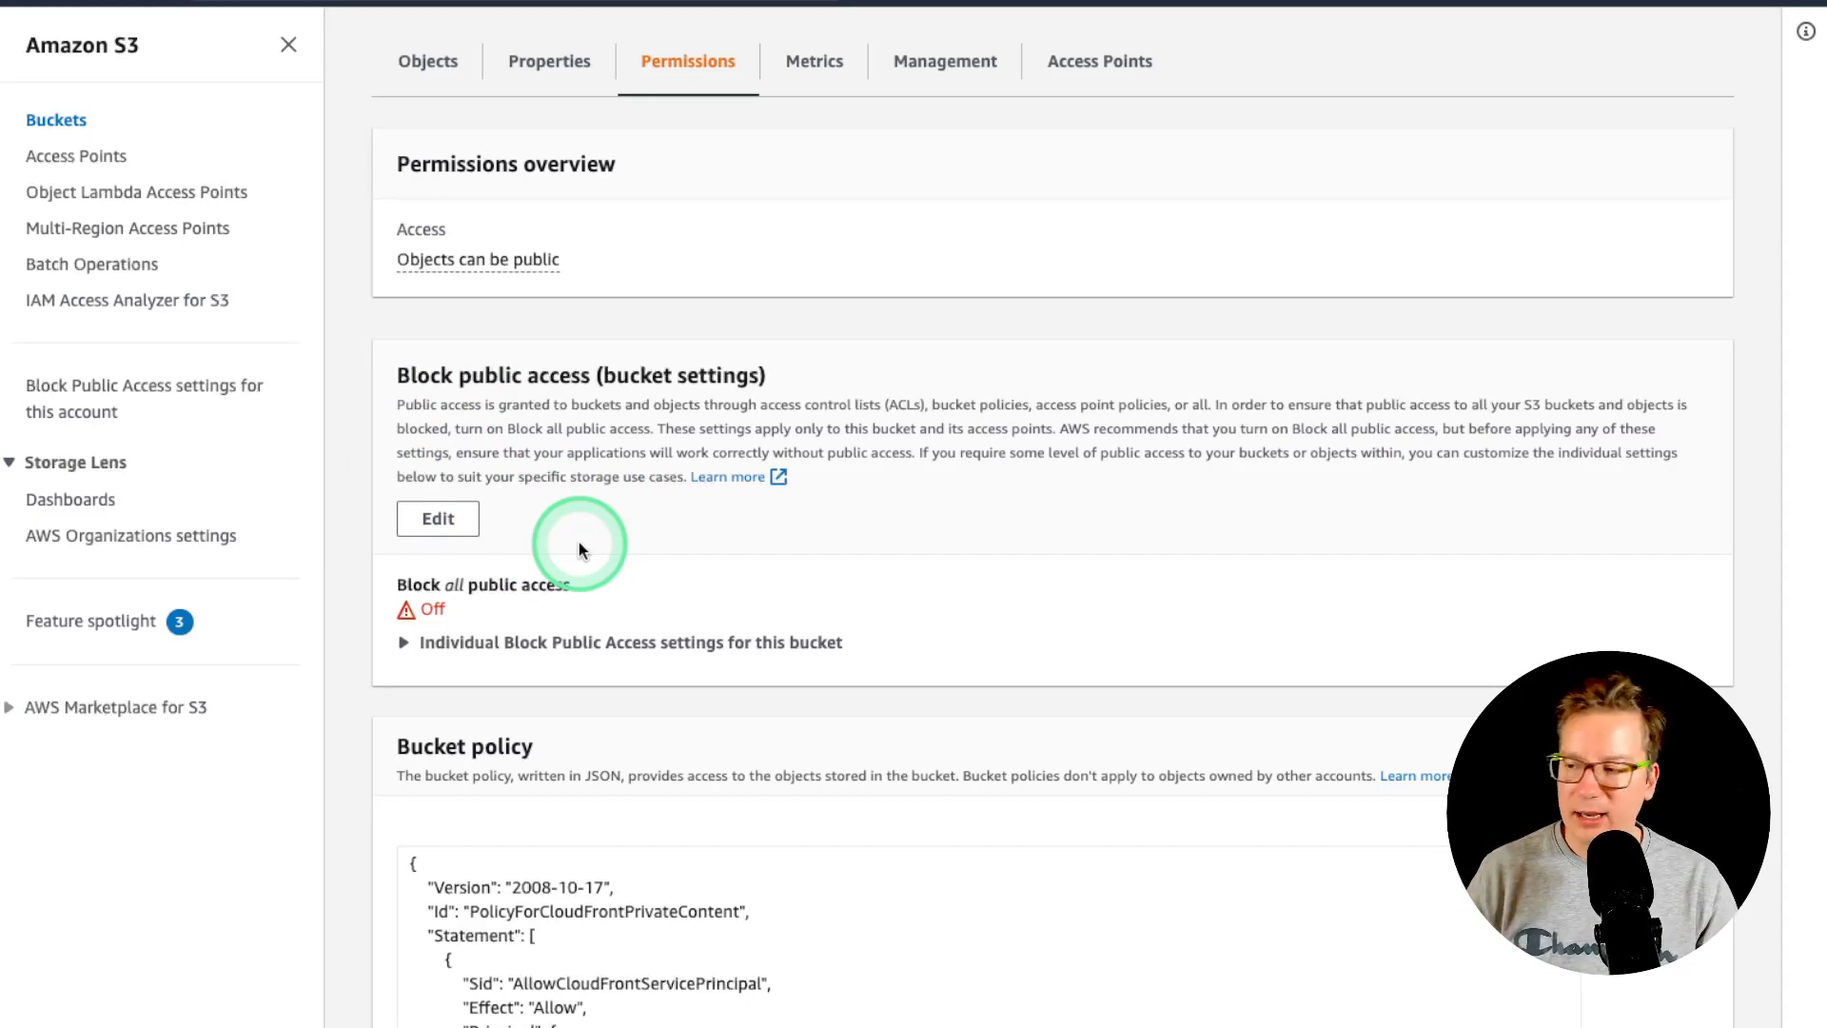
left_click(472, 520)
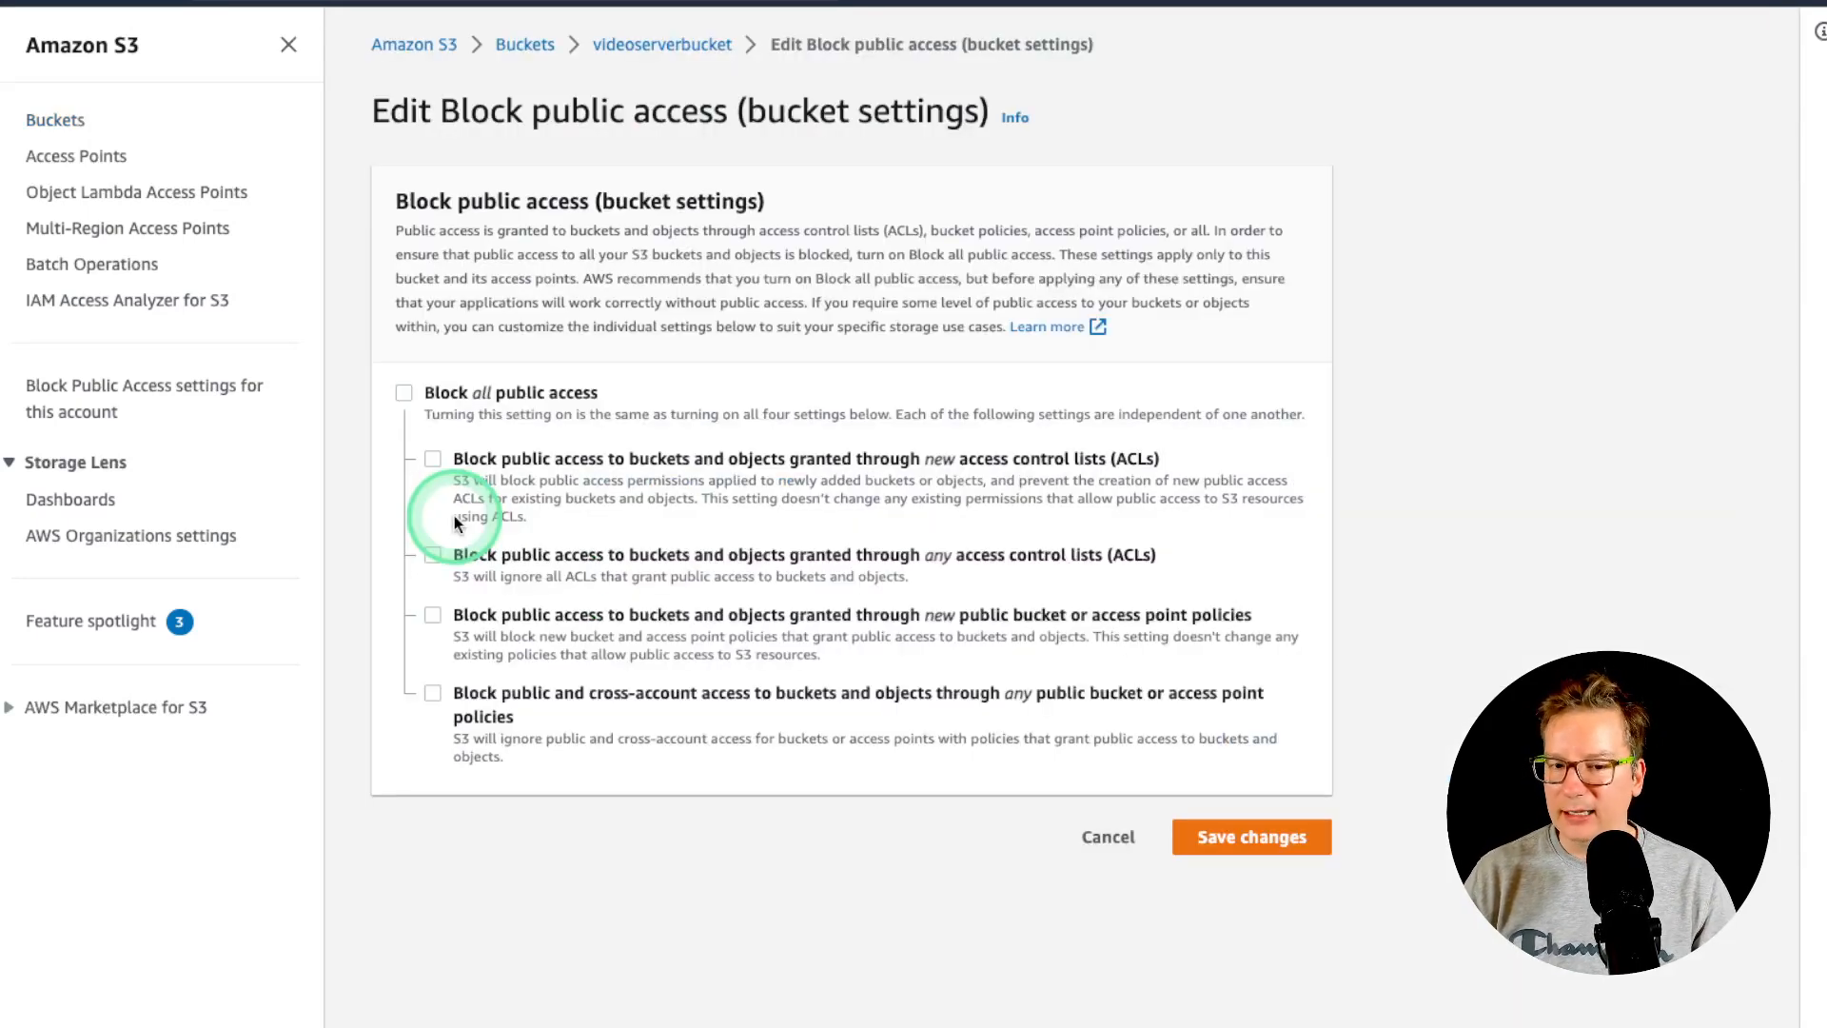
left_click(404, 392)
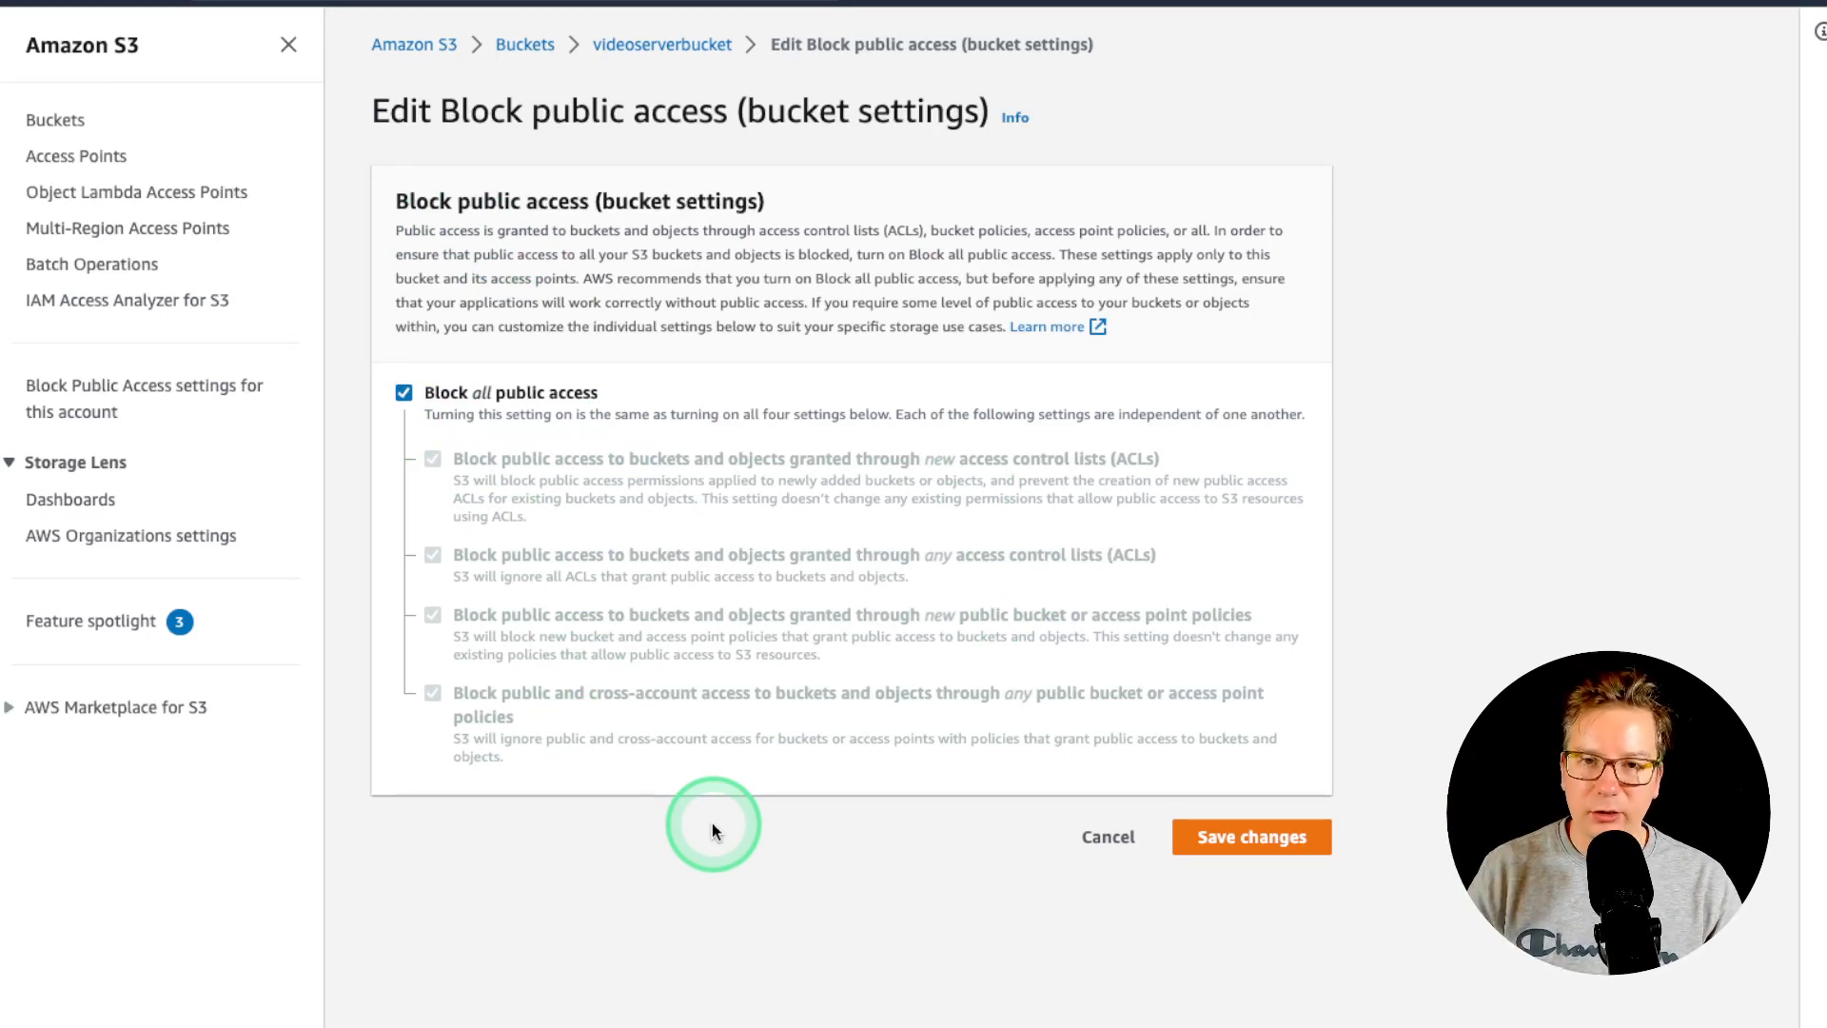
left_click(1300, 835)
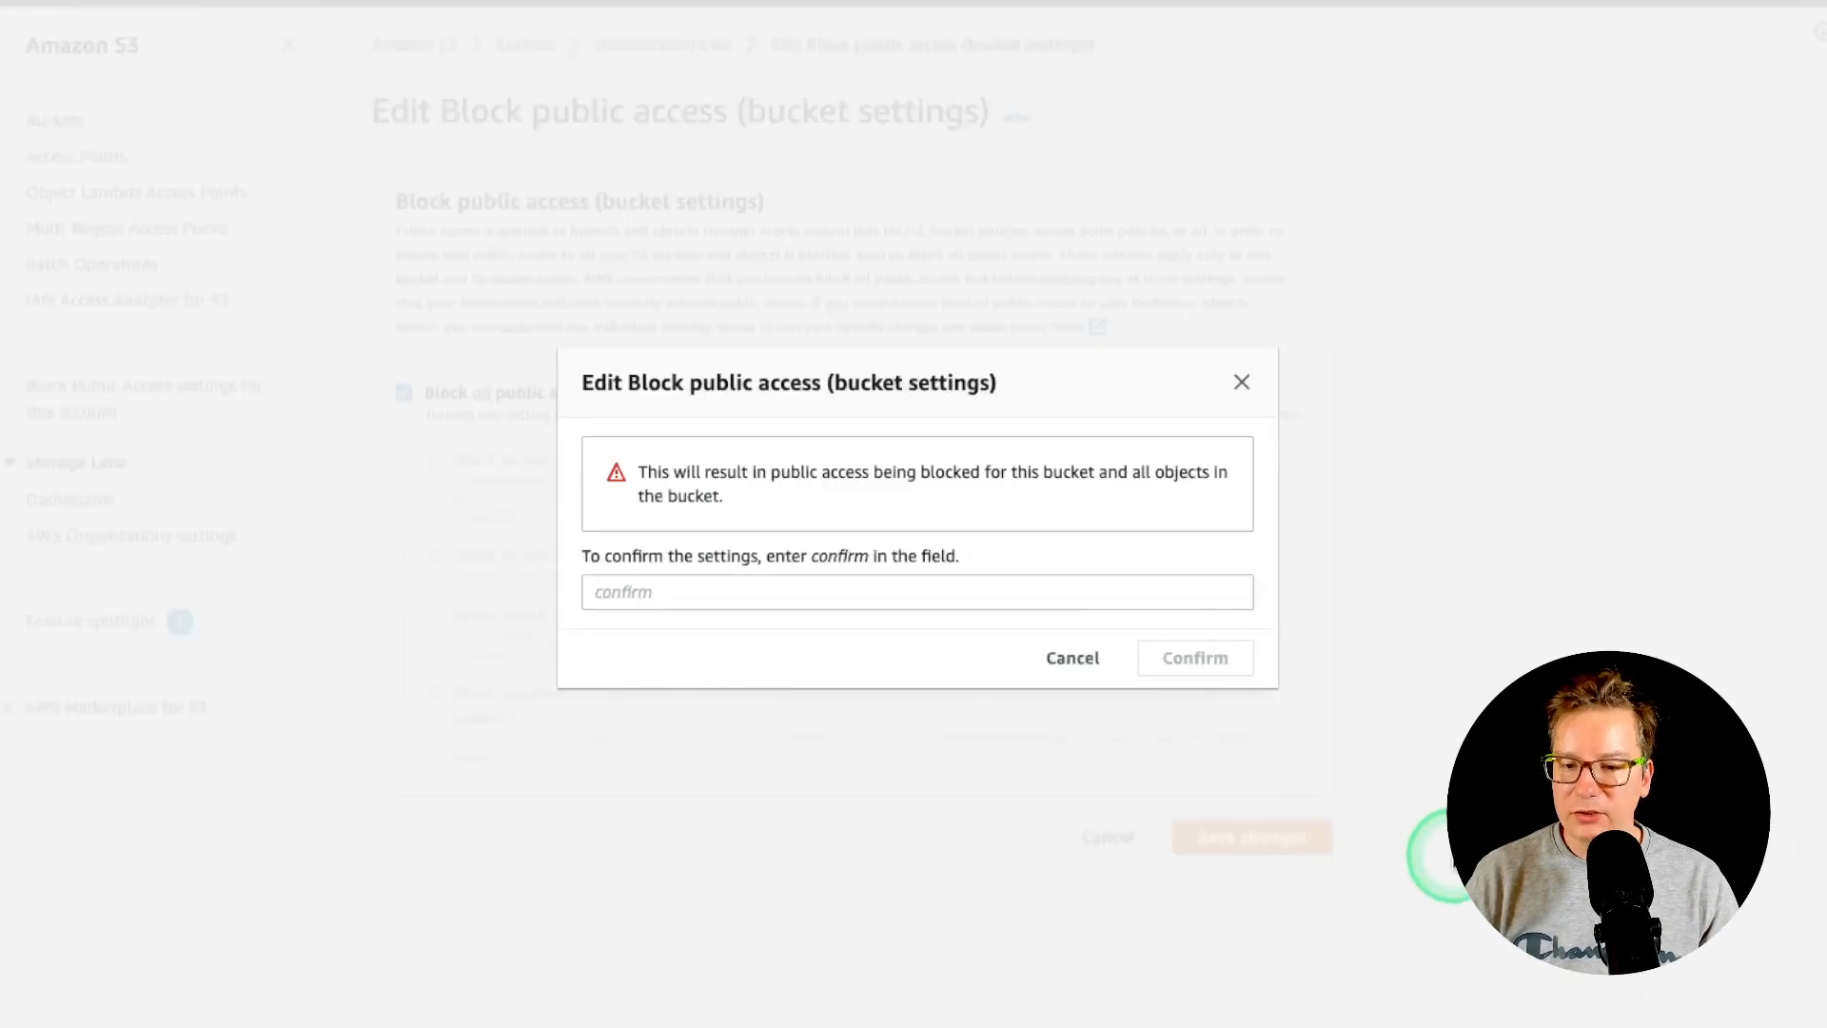
left_click(826, 593)
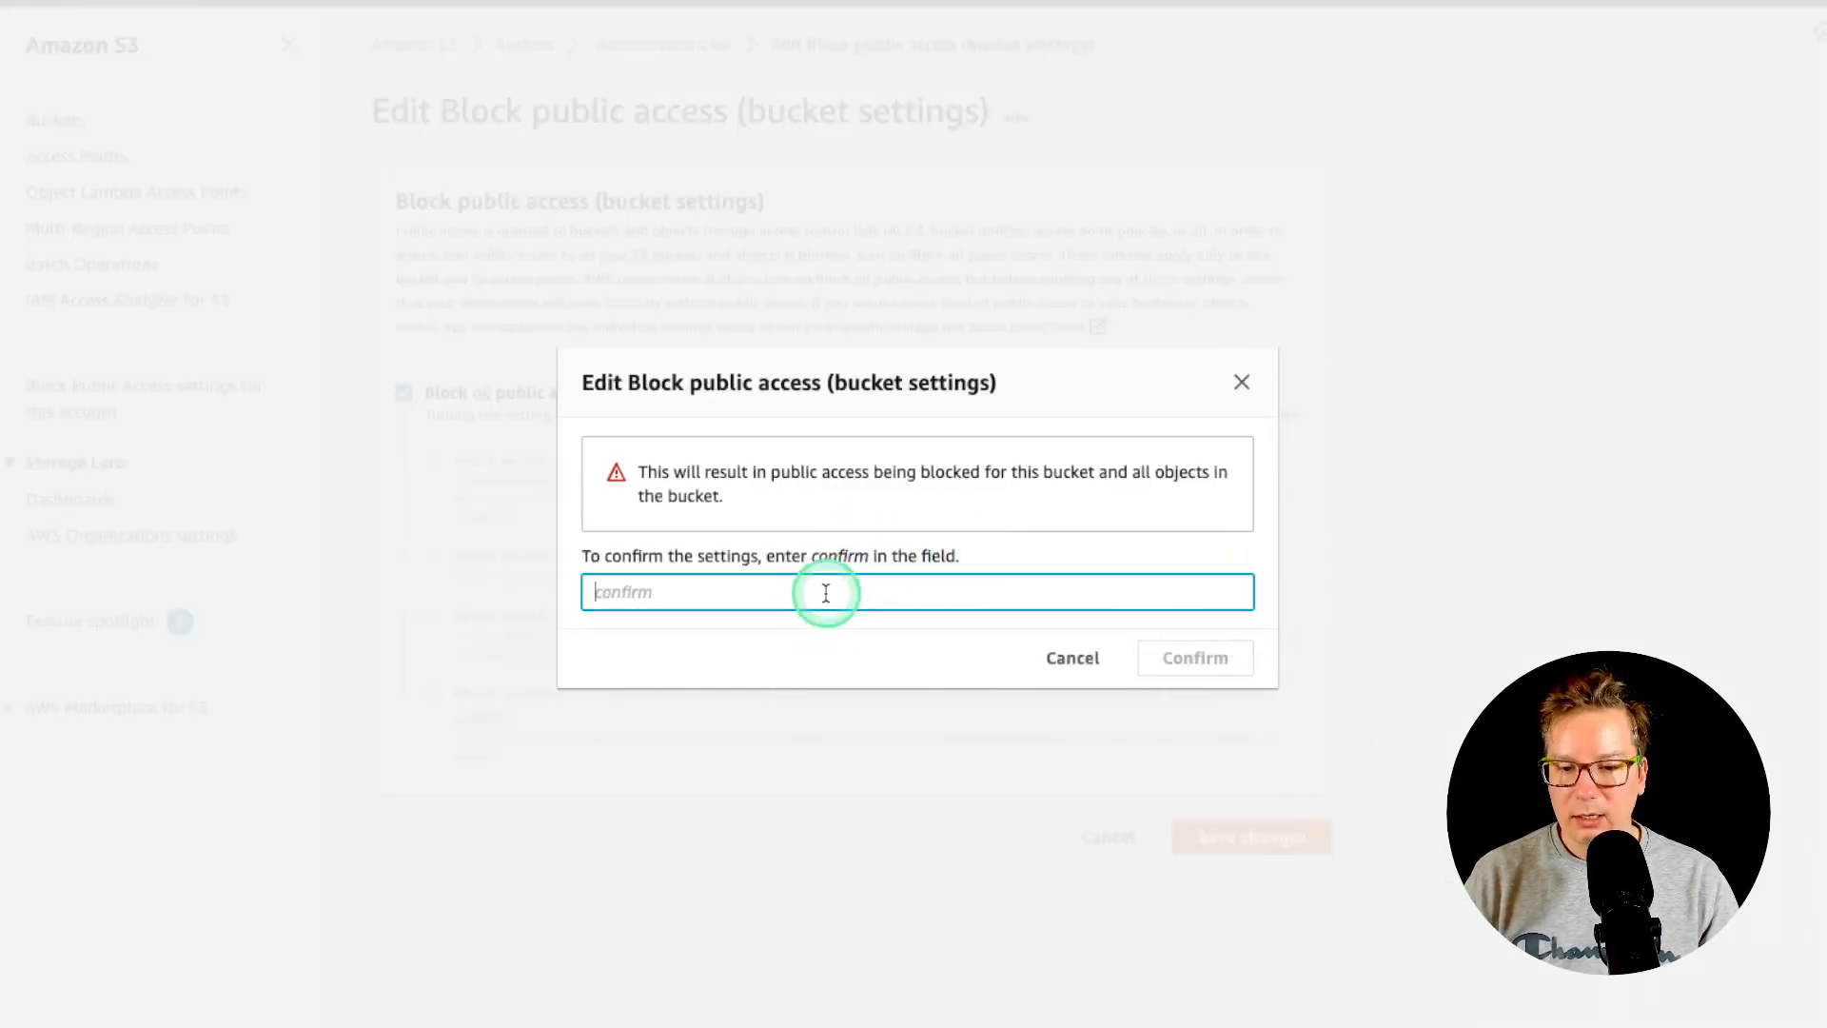
type("confirm")
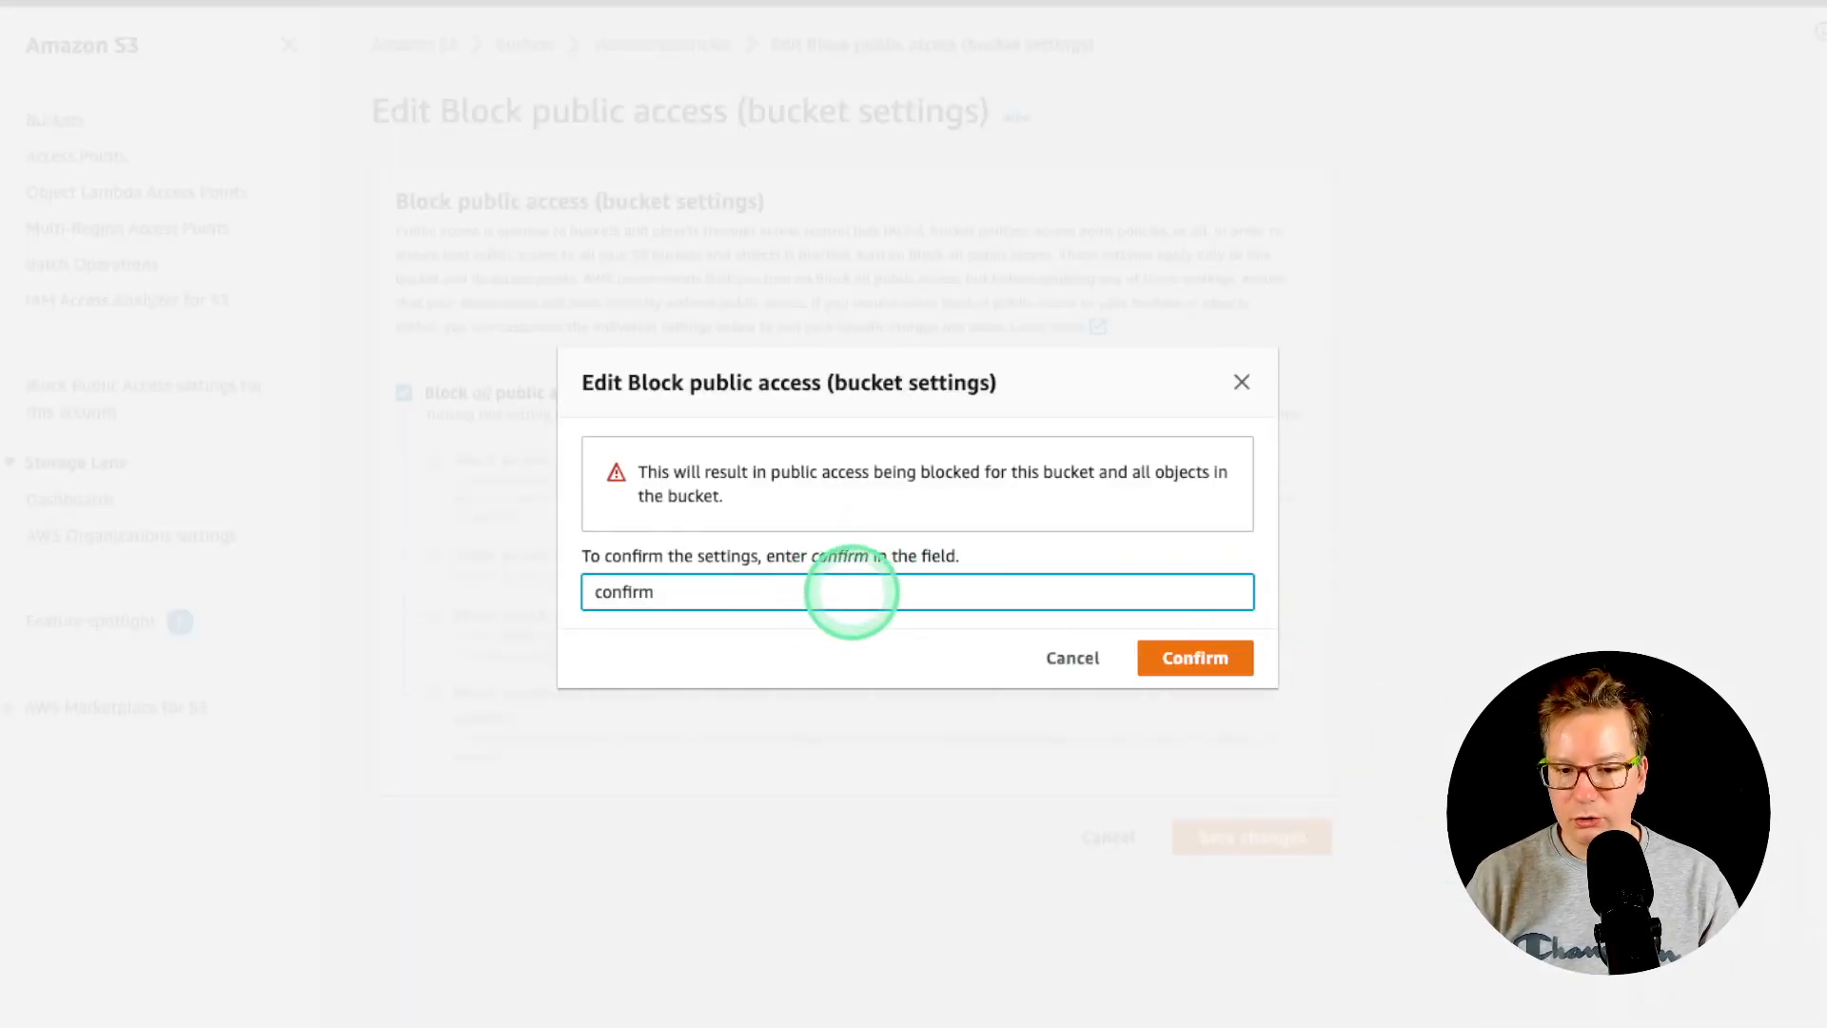
left_click(1225, 663)
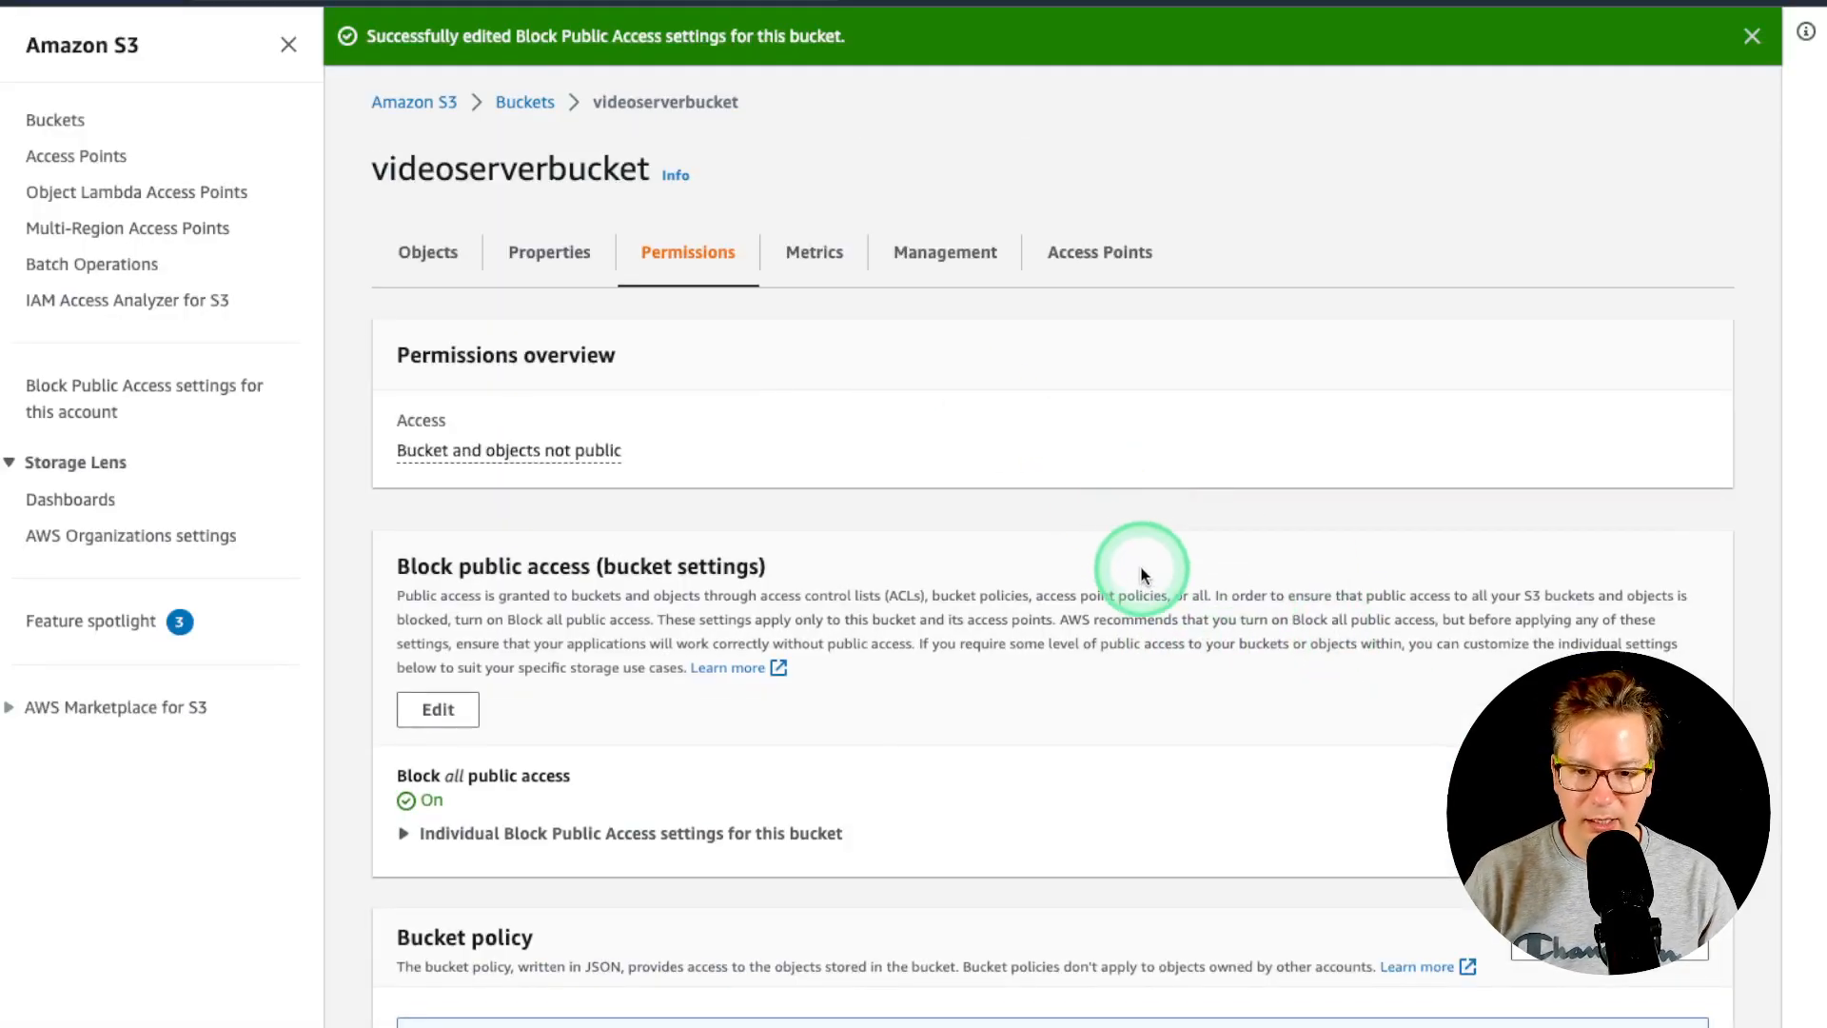
scroll(1047, 550, "down", 3)
scroll(1038, 609, "up", 3)
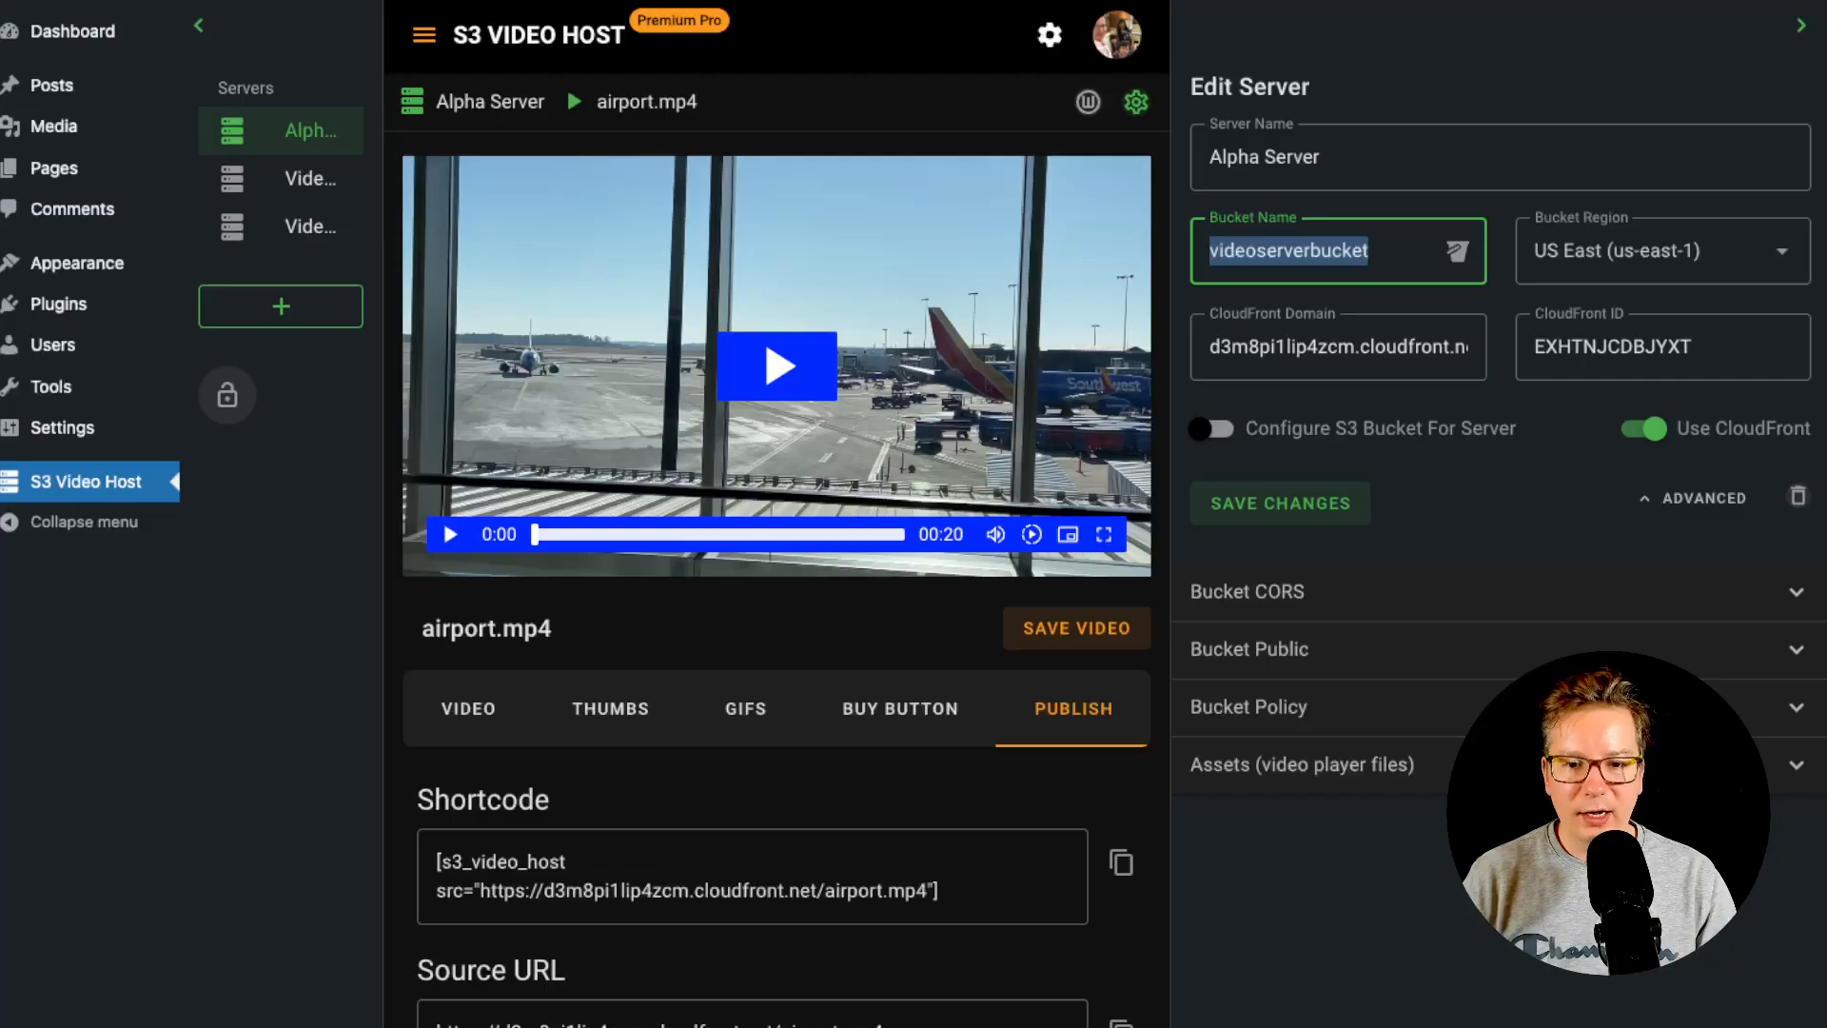
- Reopen Alpha Server's settings with ADVANCED expanded and show the Bucket Policy JSON
left_click(1319, 877)
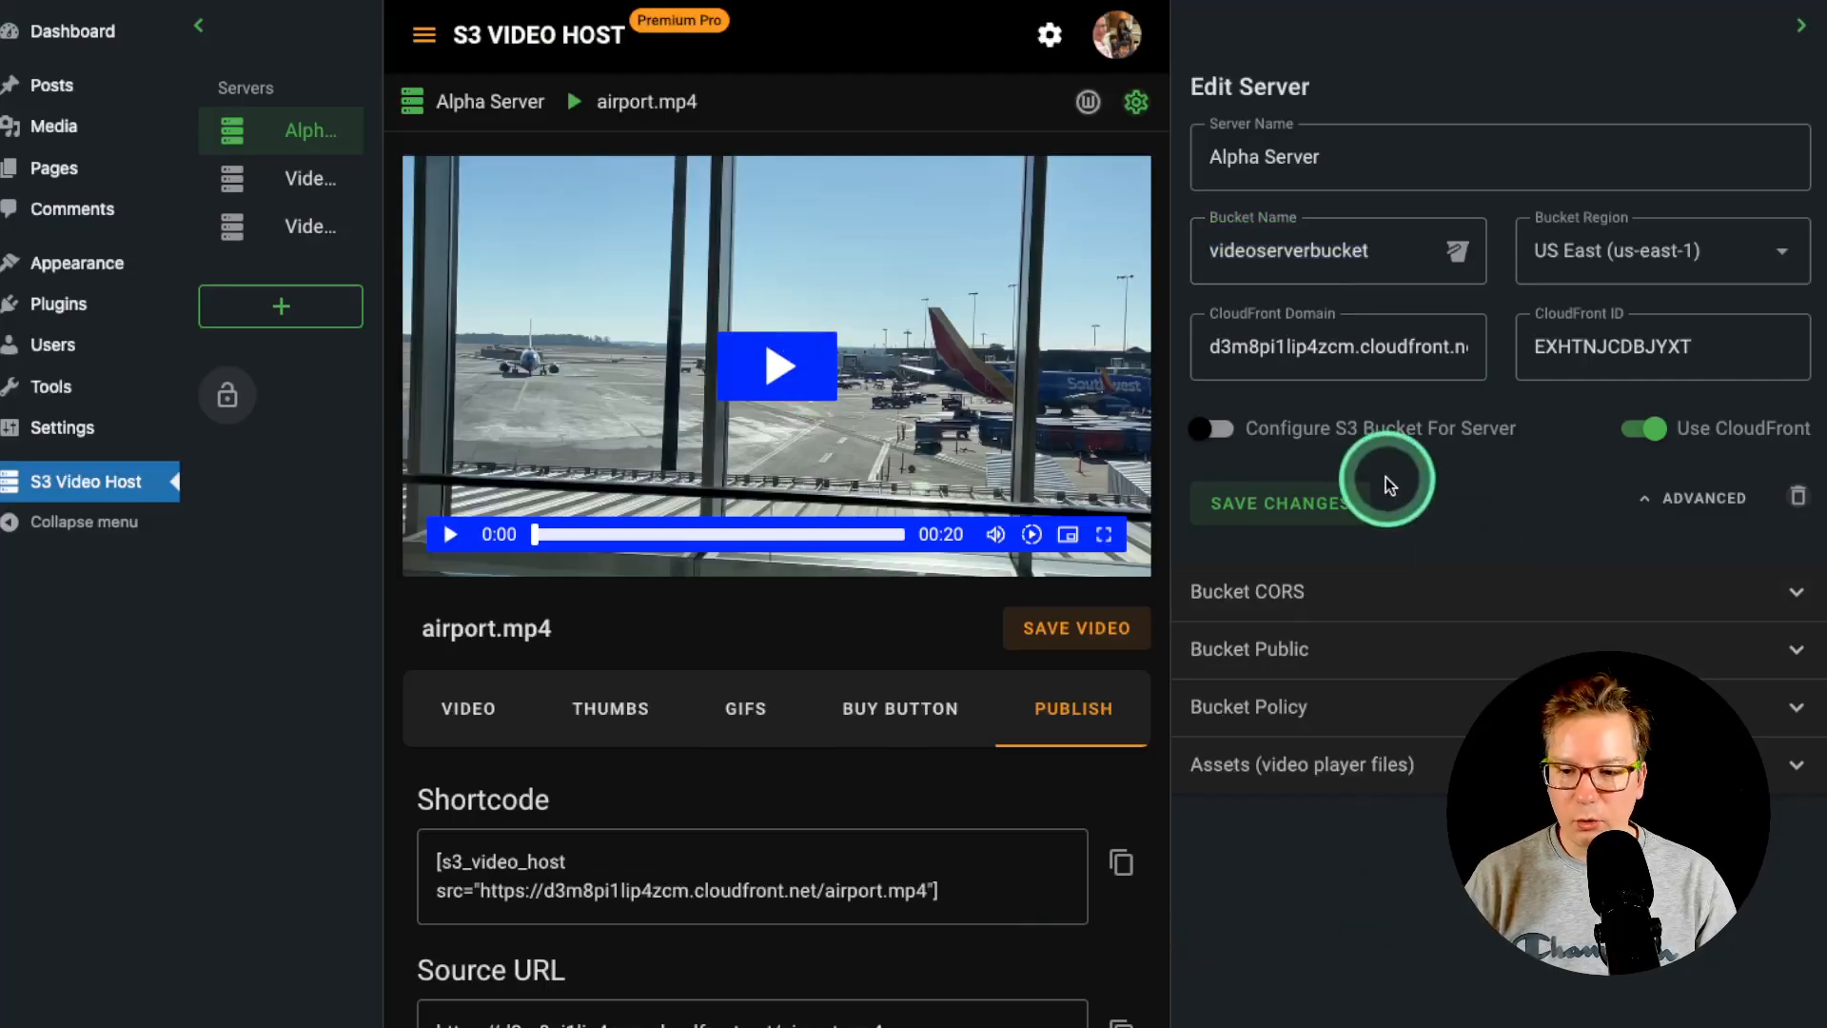
left_click(1661, 500)
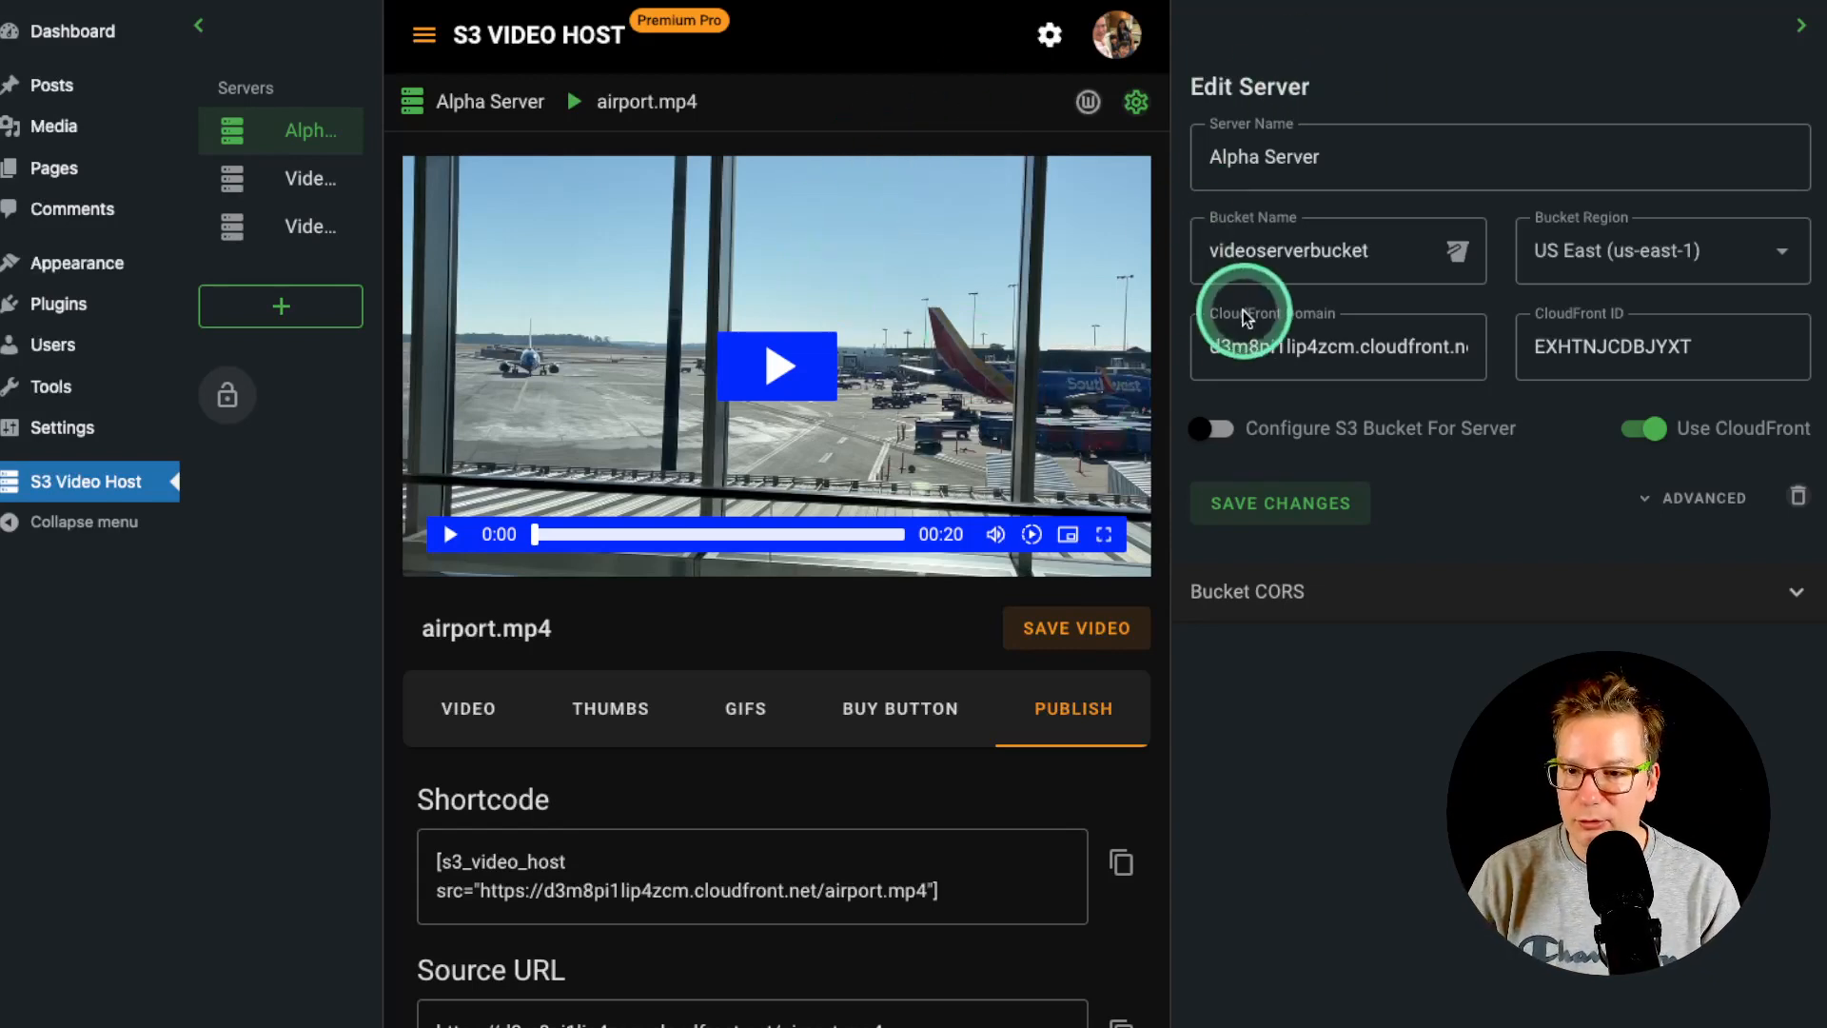
left_click(1136, 101)
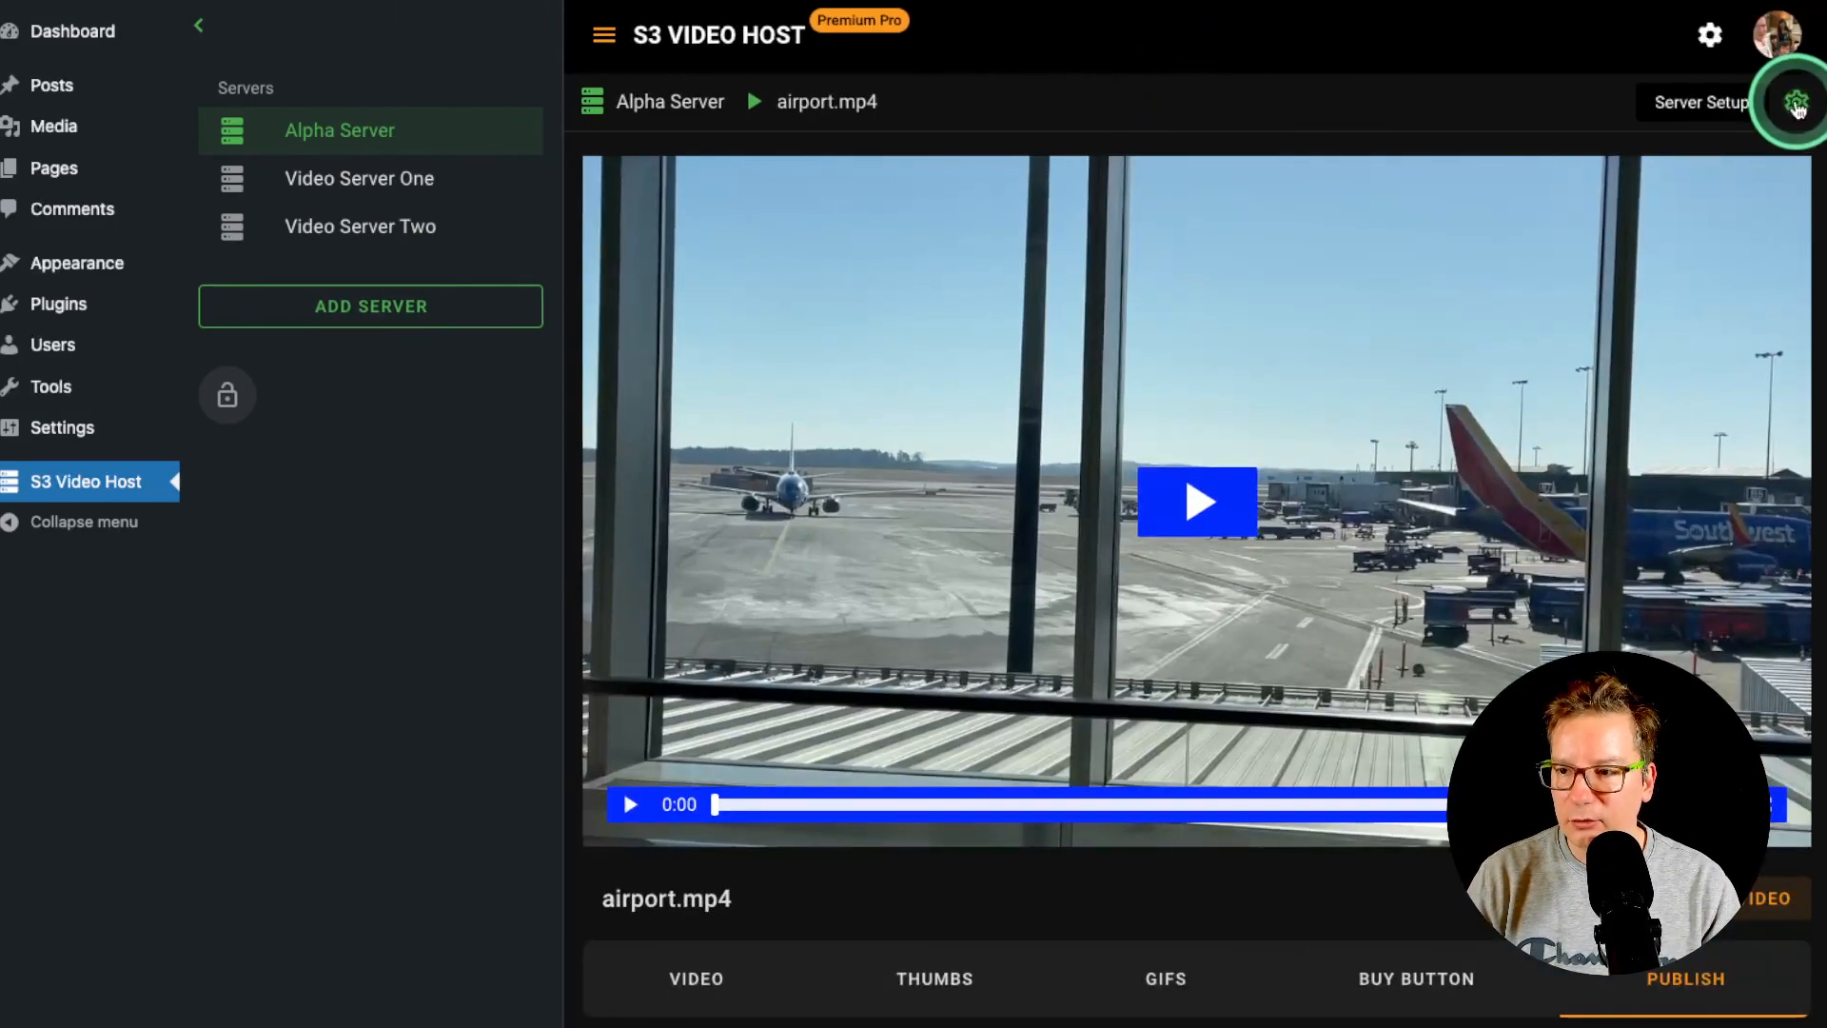
left_click(1796, 105)
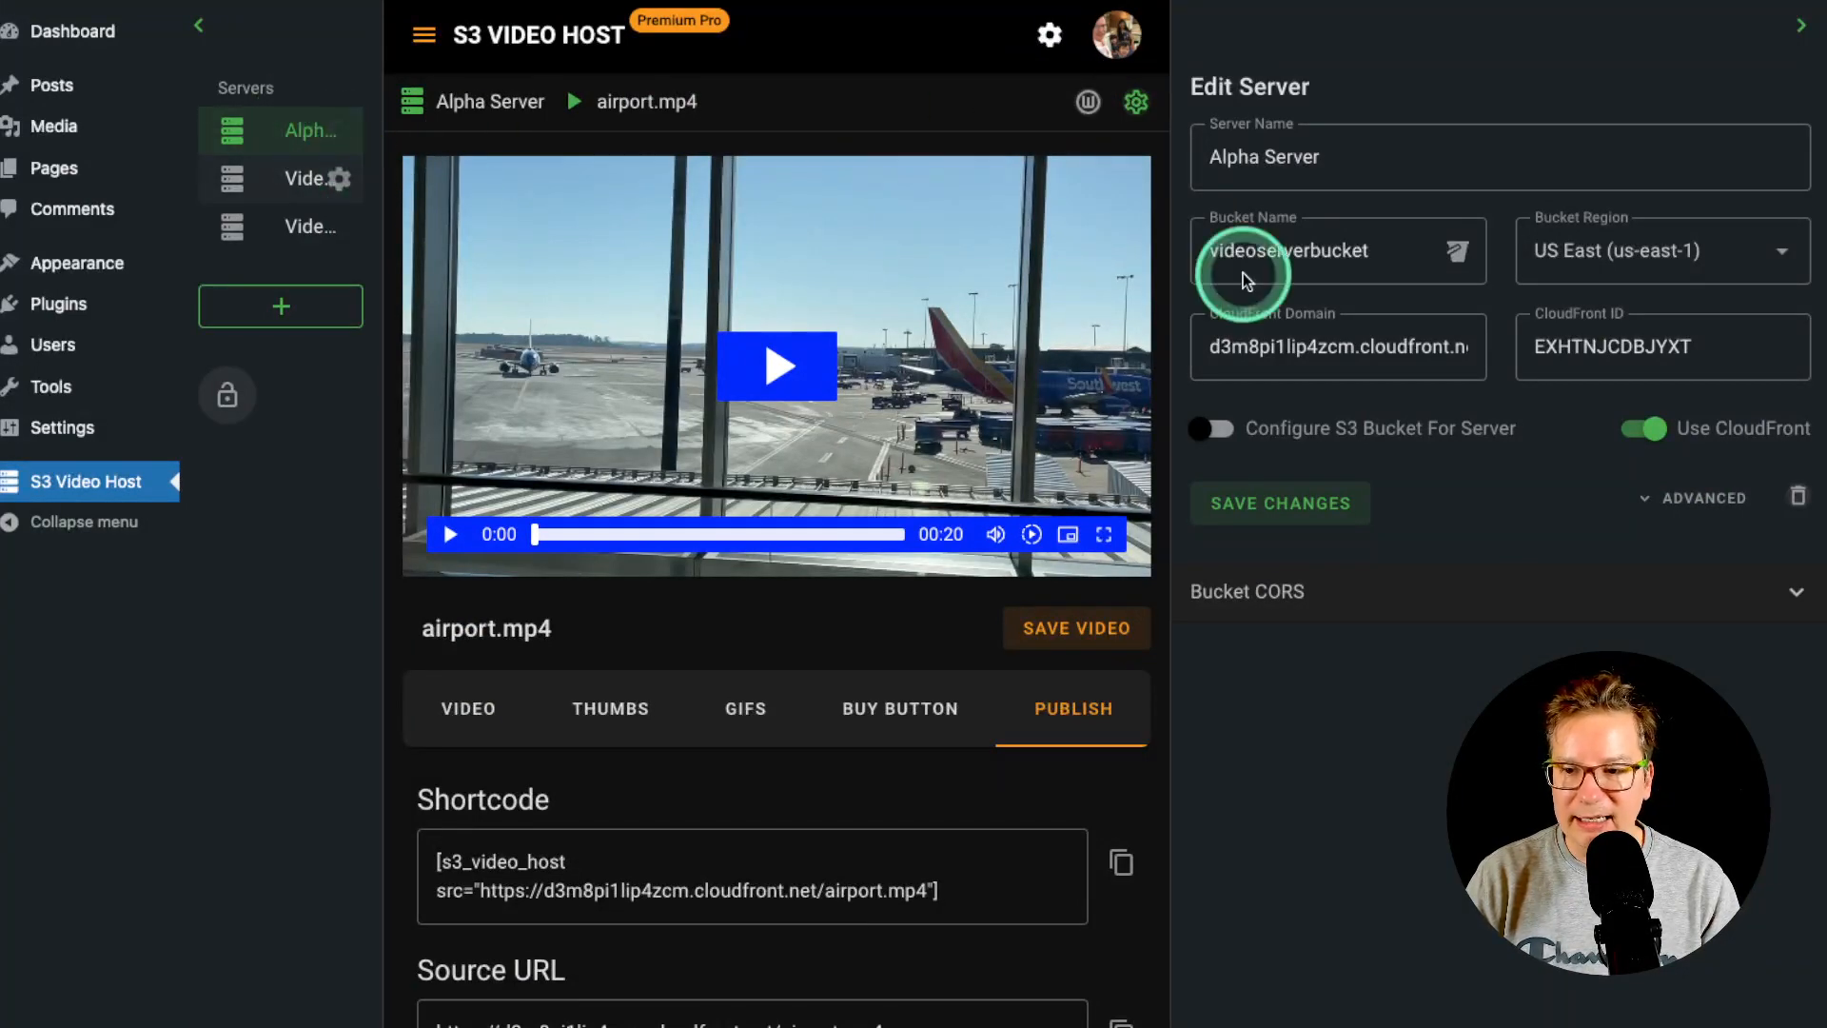
left_click(1677, 511)
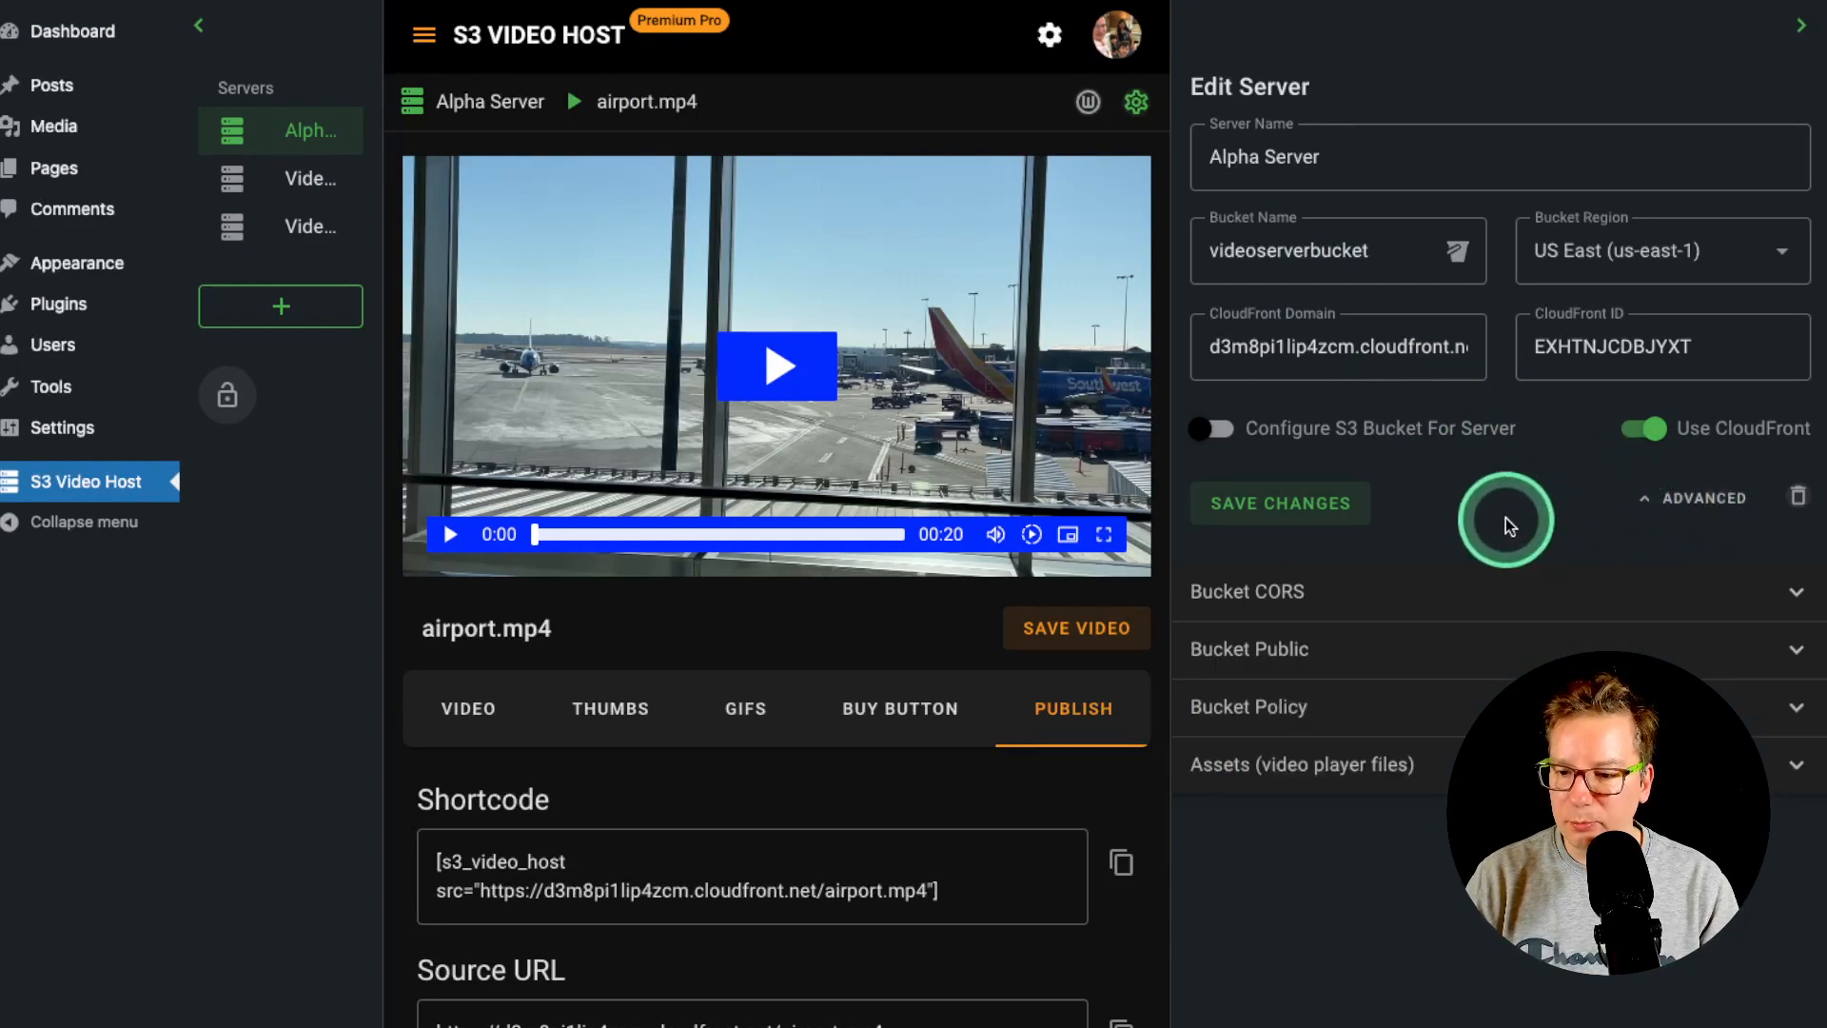
left_click(1353, 706)
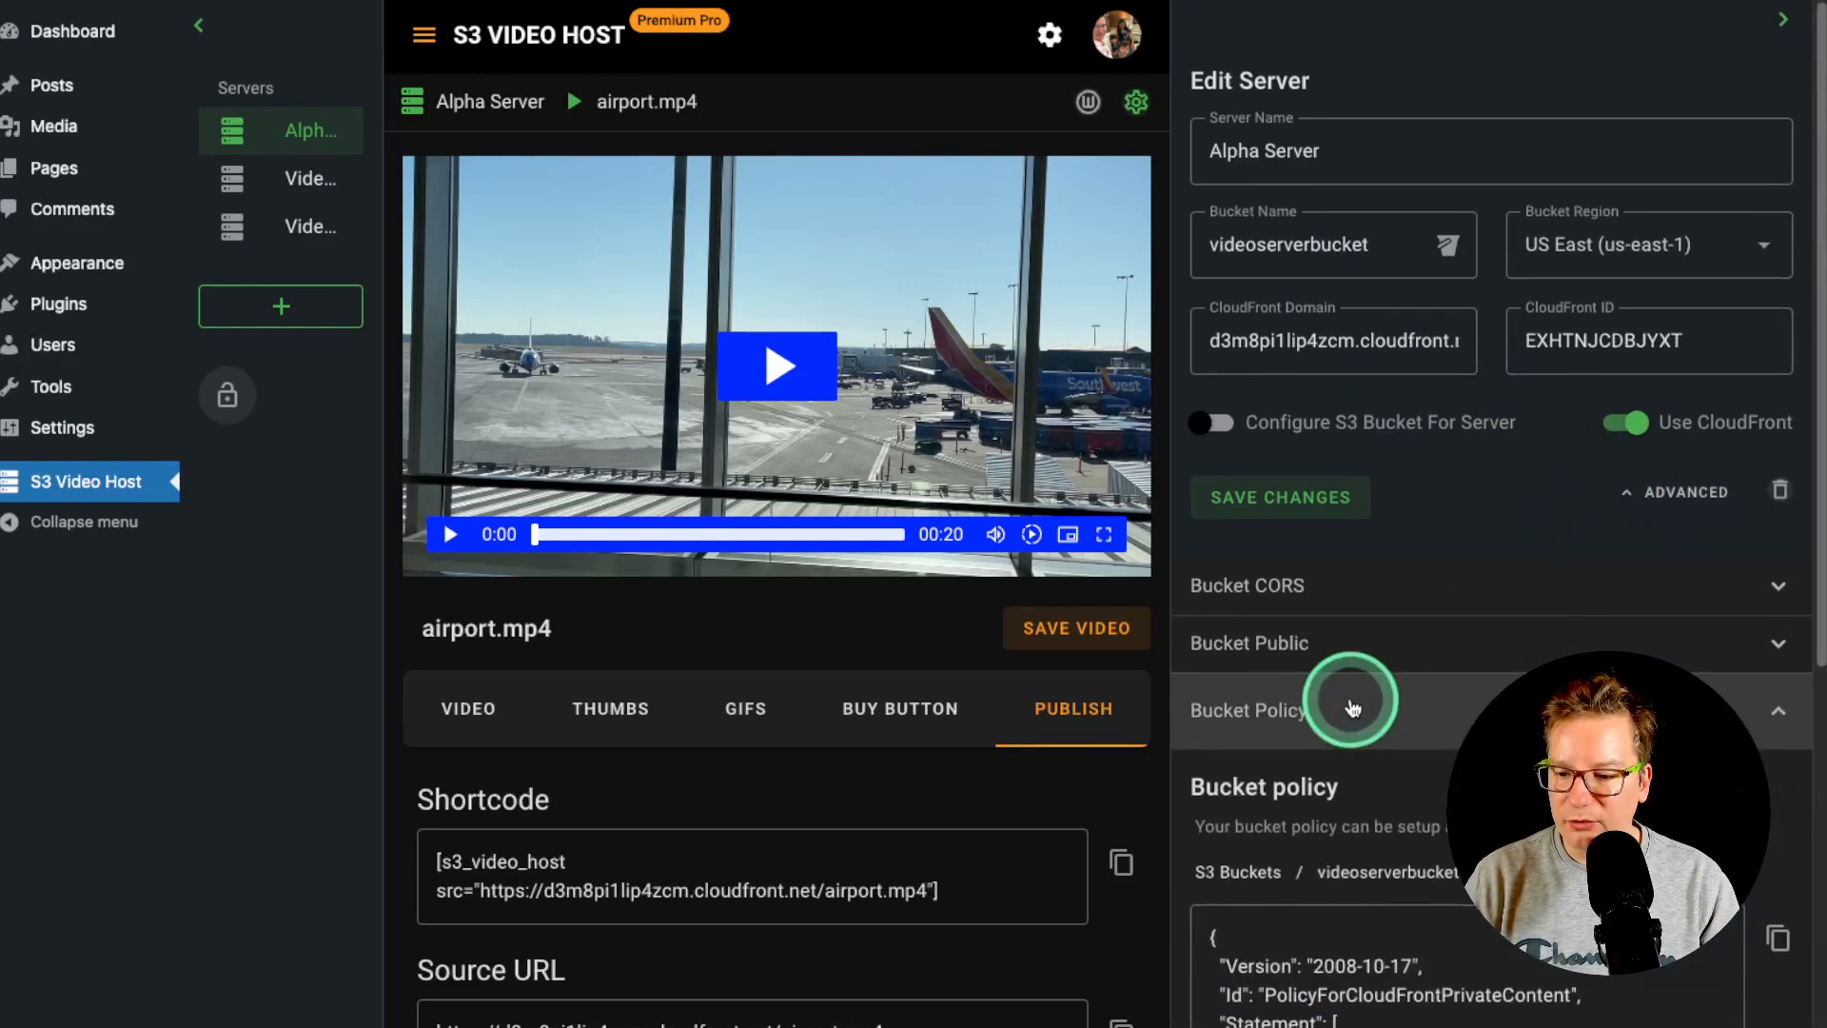
- Apply the CloudFront-only bucket policy to videoserverbucket with SET BUCKET POLICY
scroll(1366, 667, "down", 6)
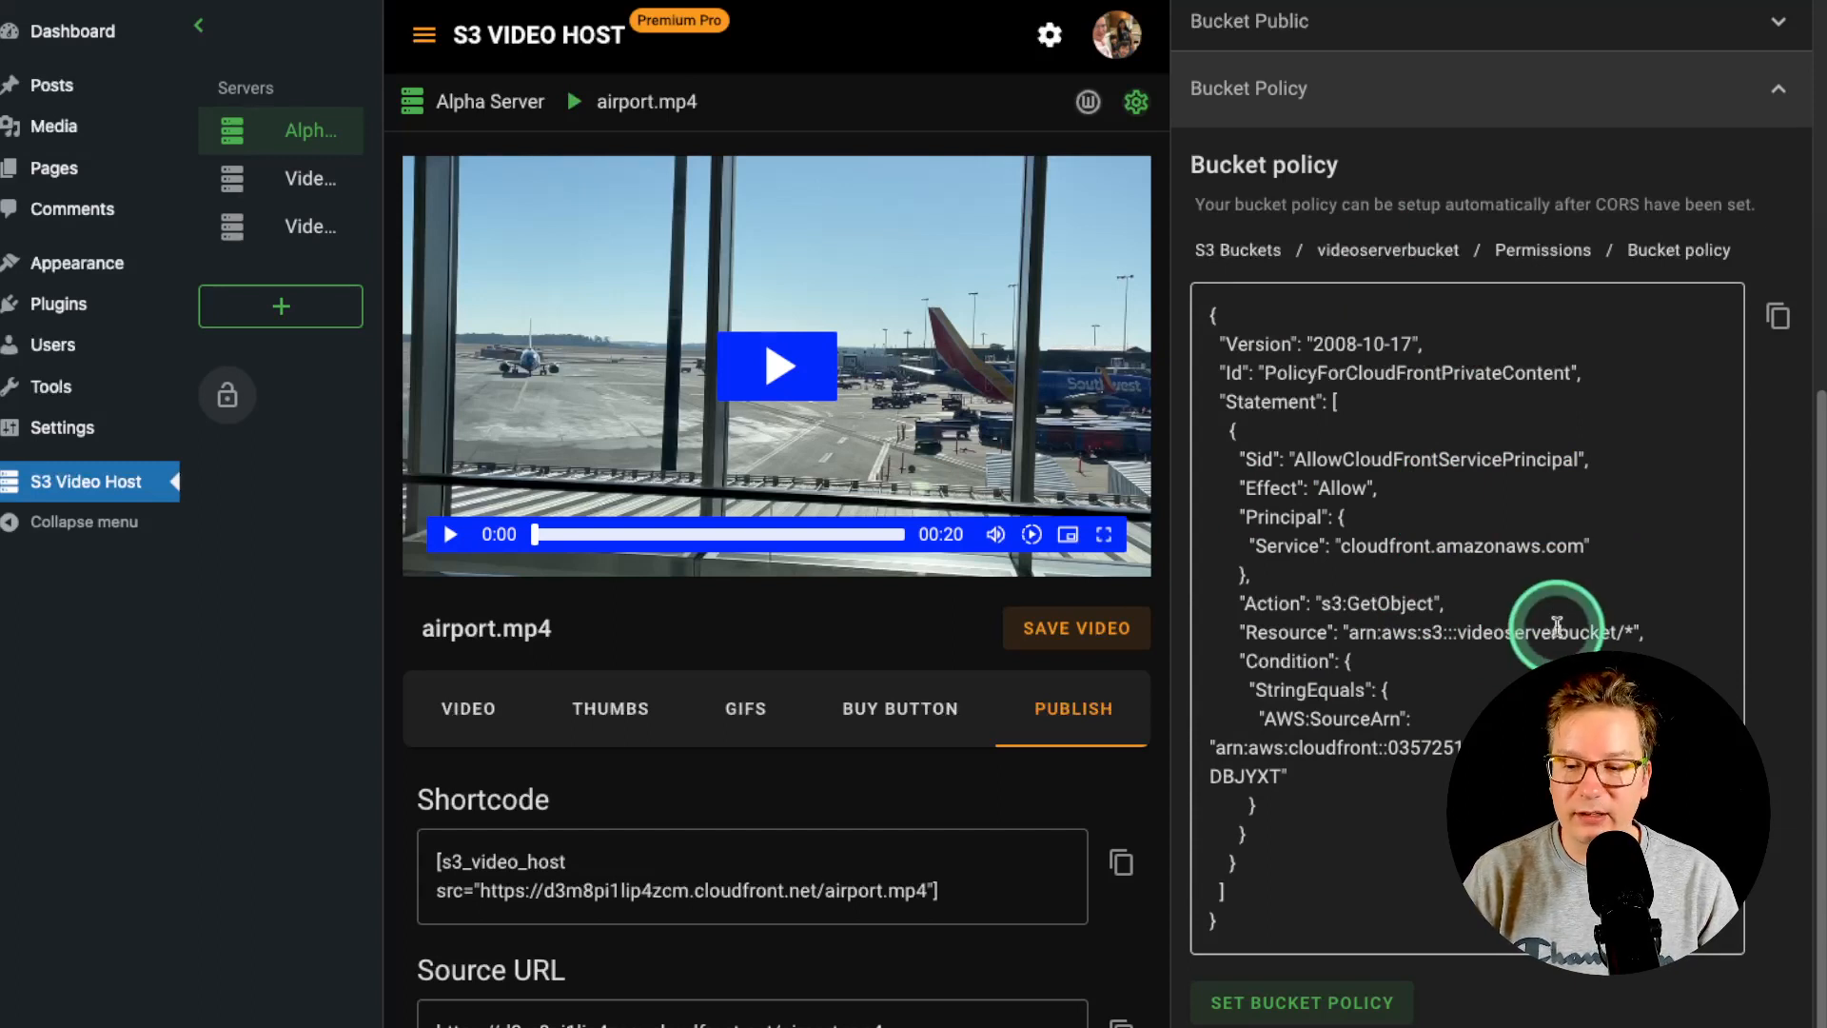
scroll(1557, 624, "down", 1)
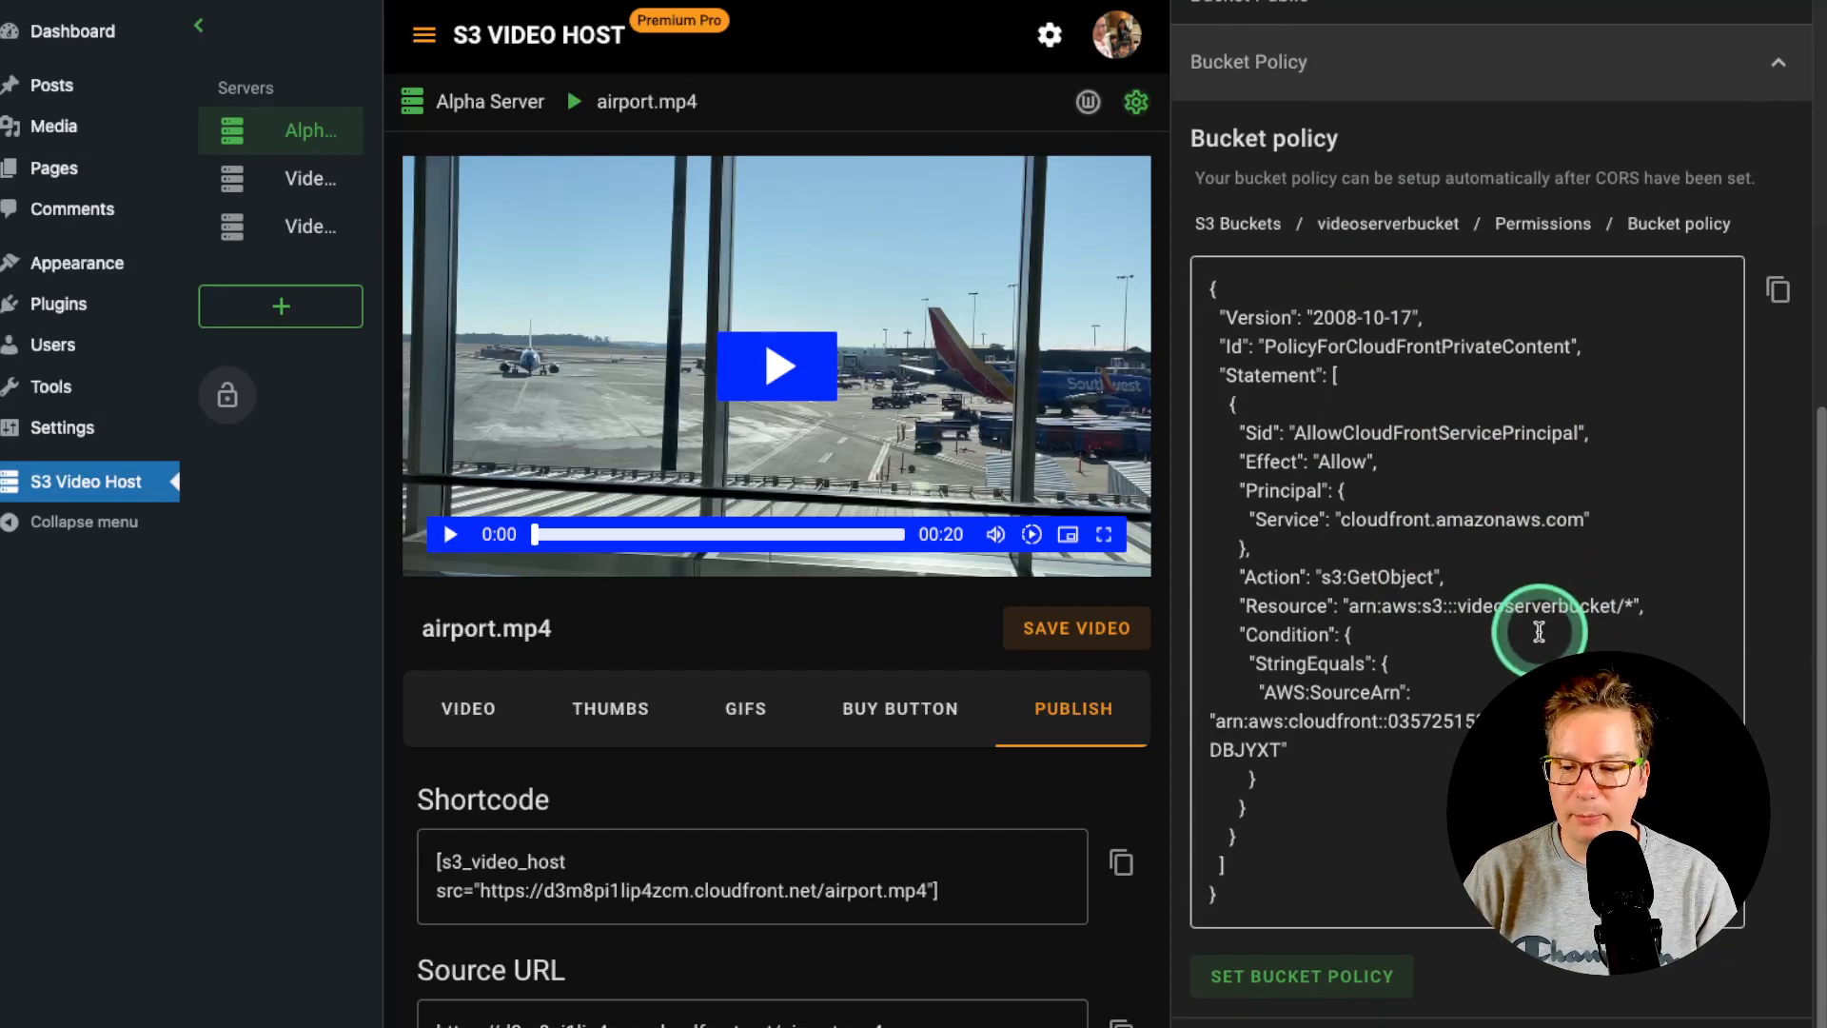
left_click(1290, 984)
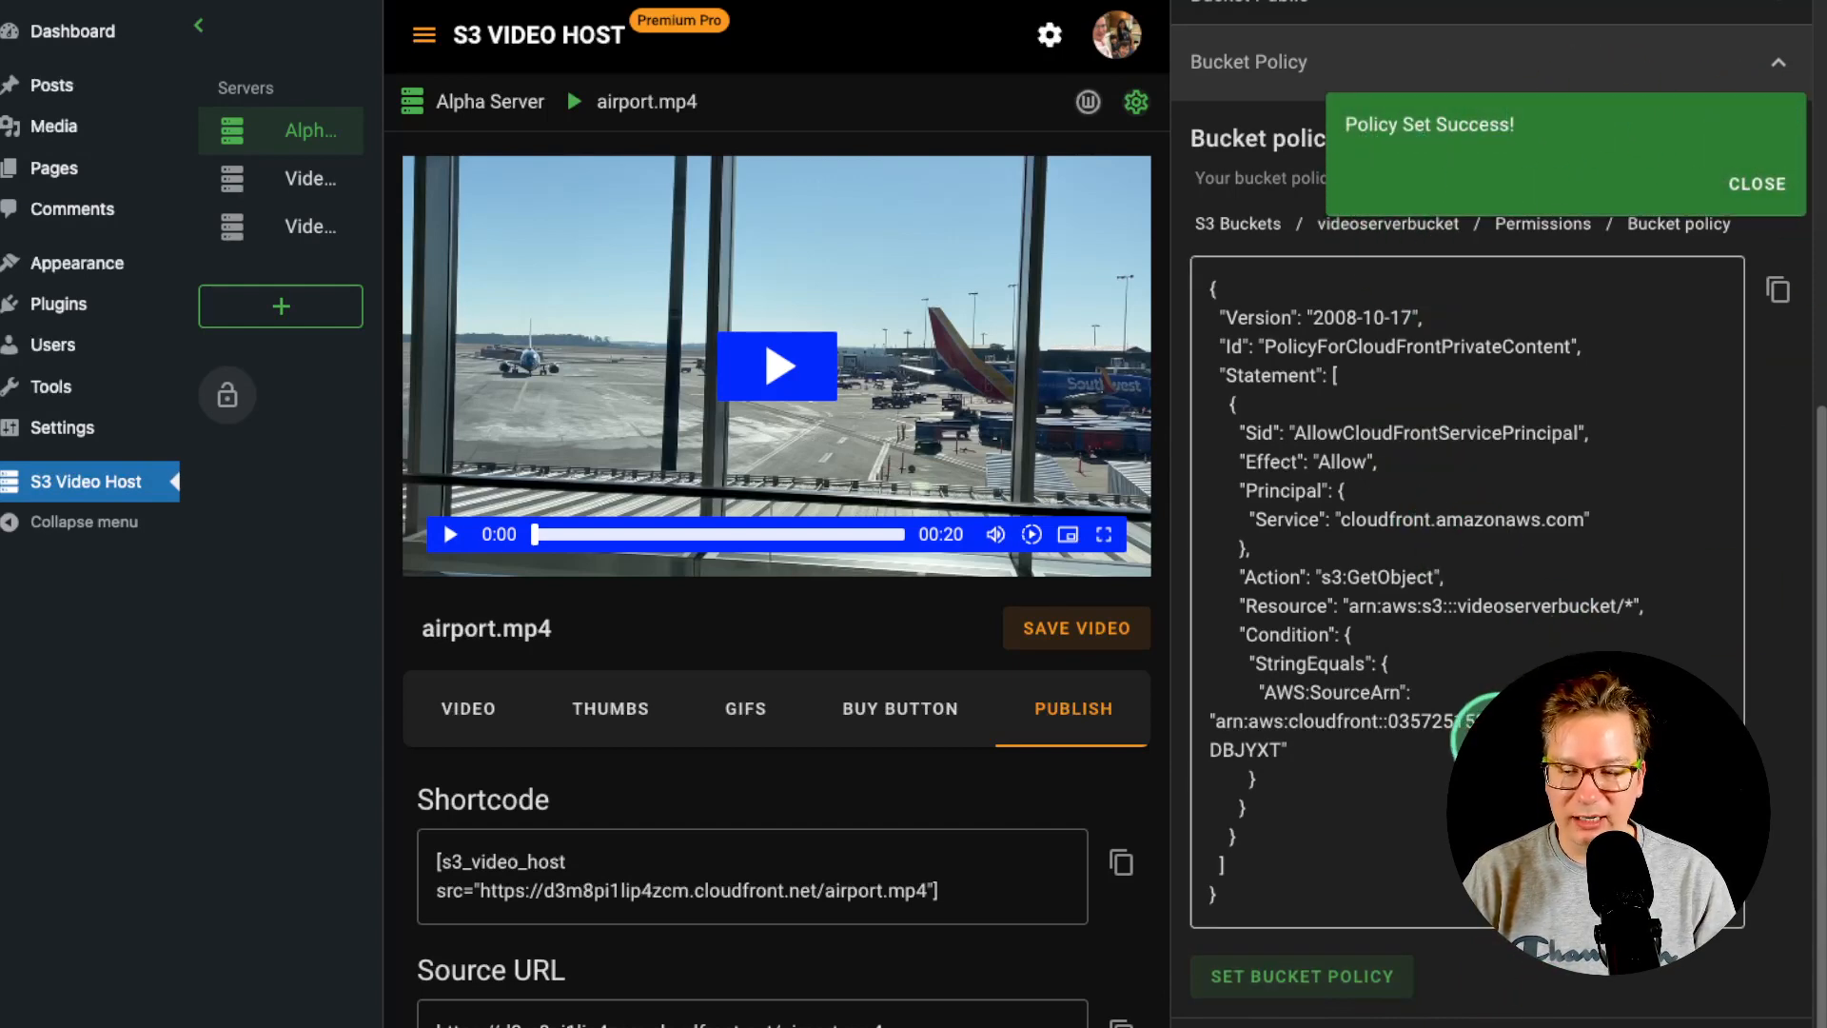
scroll(1480, 728, "up", 3)
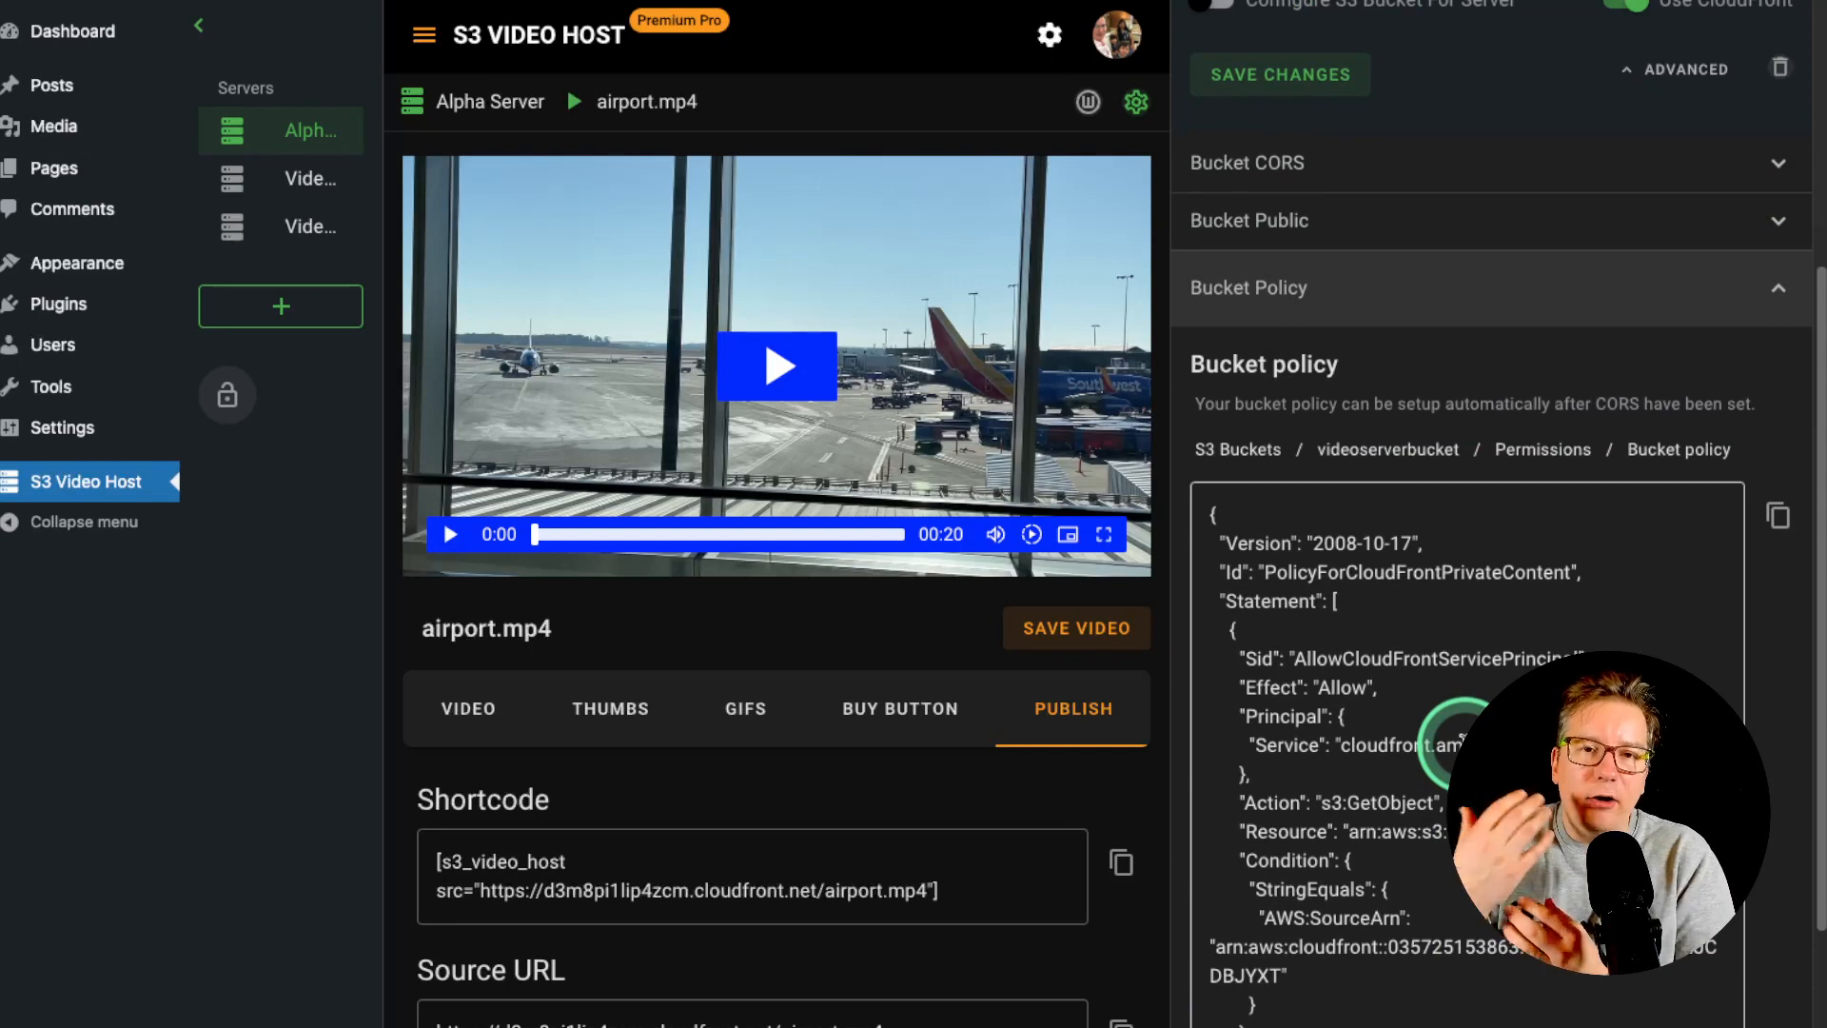